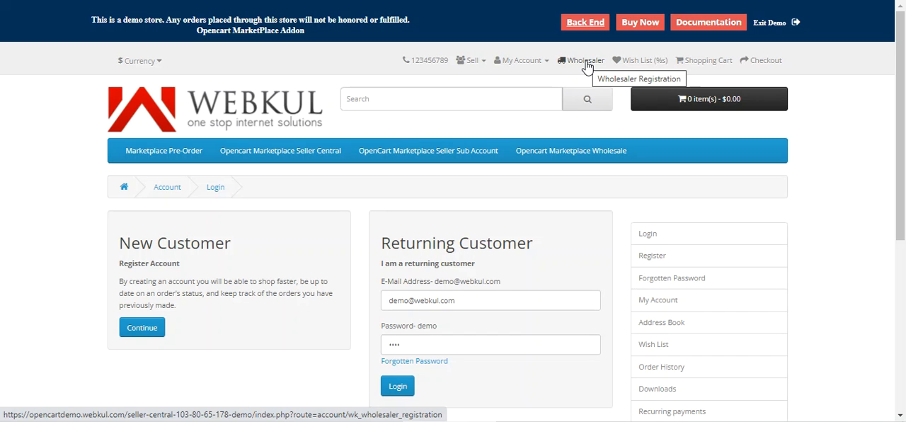
# Open the wholesaler registration form and fill in its username and password.
pyautogui.click(587, 64)
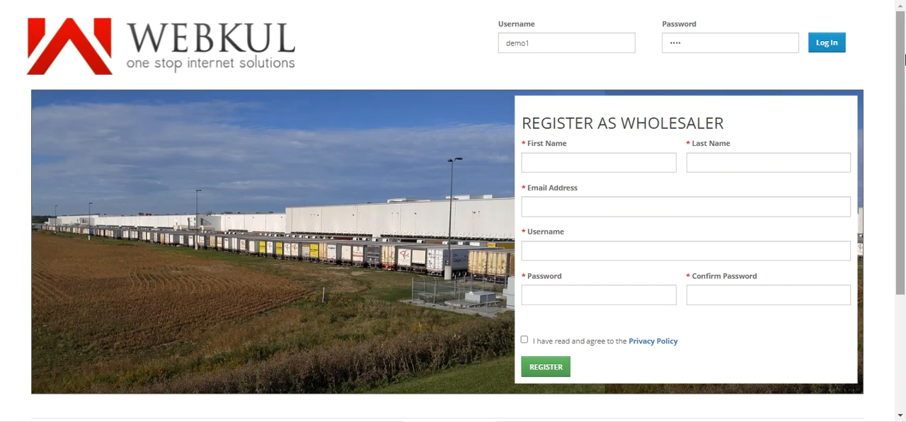
pyautogui.moveTo(903, 61); pyautogui.dragTo(902, 89)
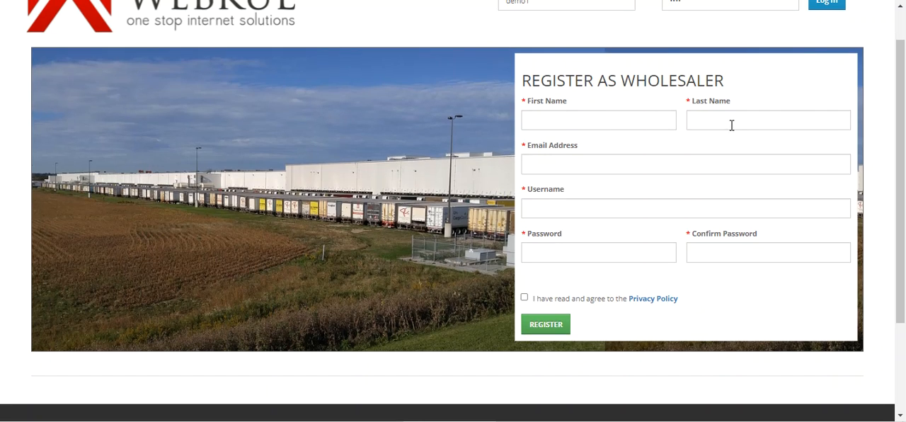
pyautogui.click(542, 208)
pyautogui.click(551, 256)
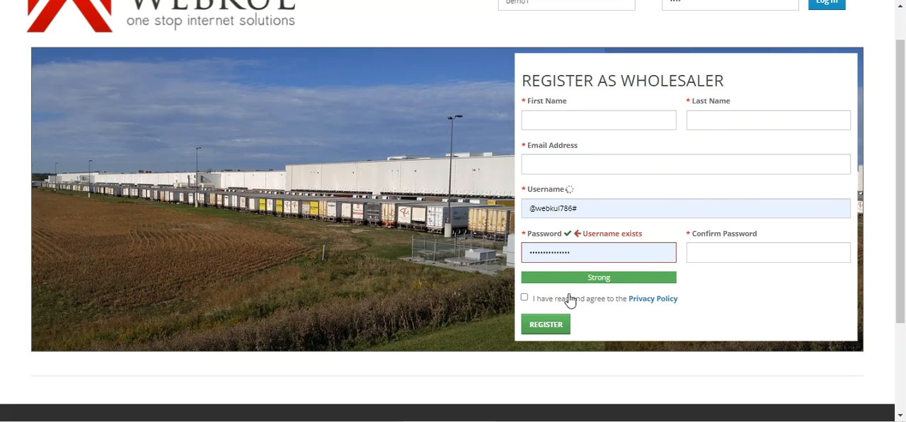
# Agree to the Privacy Policy on the registration form and view its terms and conditions.
pyautogui.click(524, 297)
pyautogui.click(651, 299)
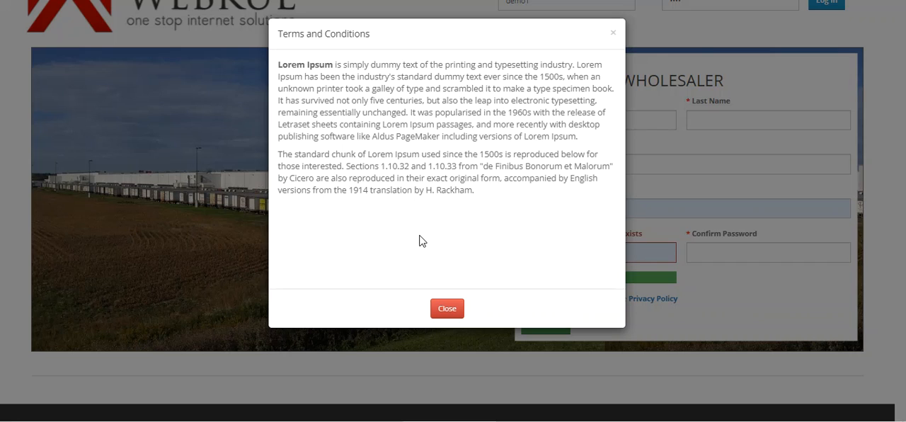
pyautogui.click(447, 311)
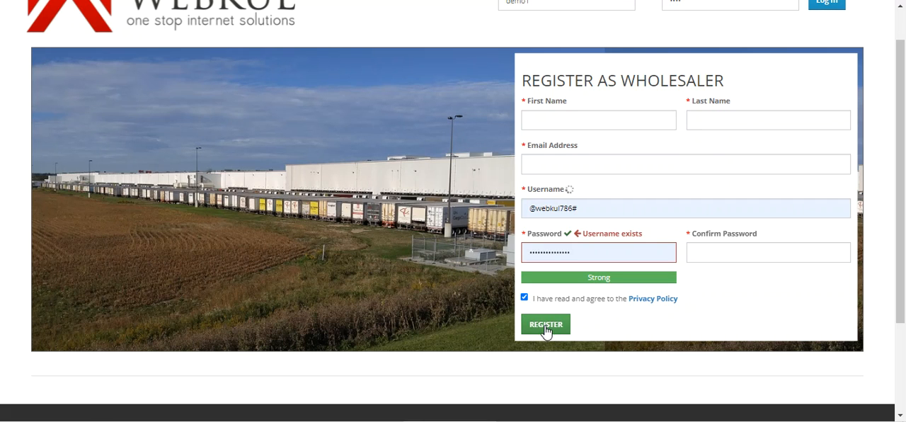
# Log in to the existing wholesaler account with the prefilled demo credentials.
pyautogui.moveTo(900, 186); pyautogui.dragTo(901, 203)
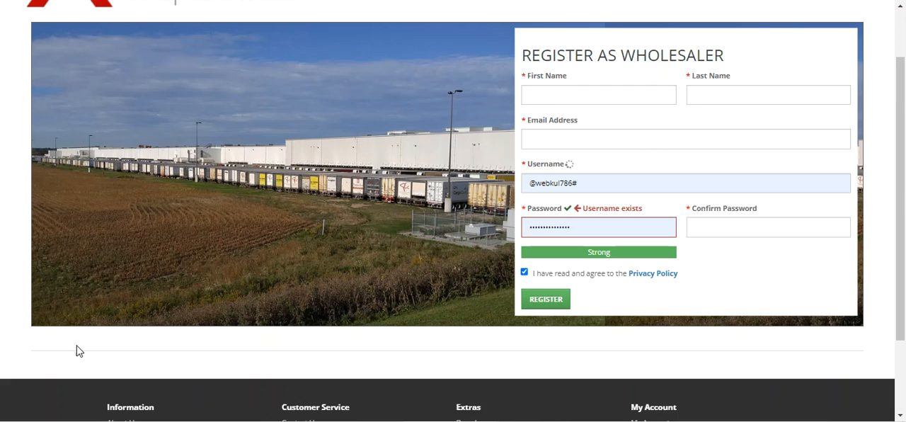
pyautogui.scroll(2, 418, 283)
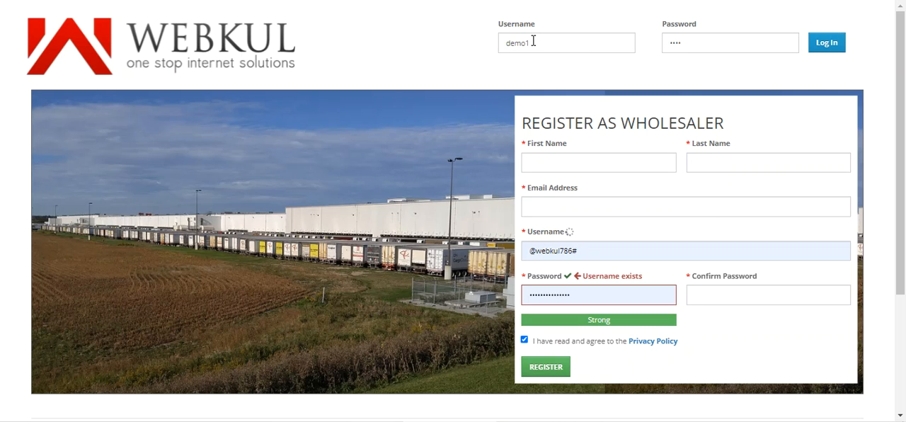
pyautogui.click(826, 45)
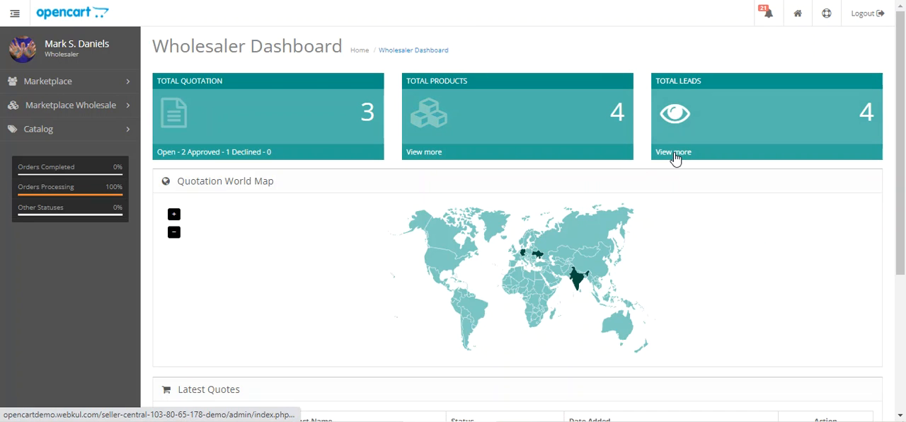
# Open the details of the MacBook Pro quote listed under Latest Quotes on the wholesaler dashboard.
pyautogui.scroll(-2, 902, 161)
pyautogui.scroll(-3, 904, 161)
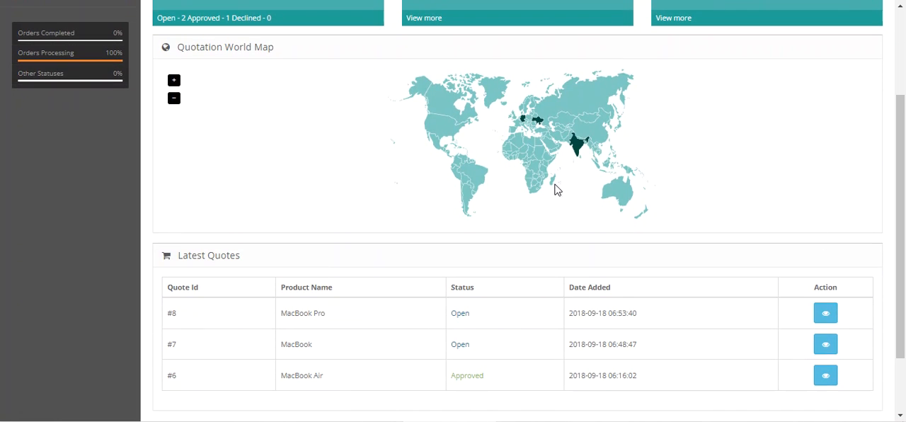
pyautogui.scroll(-3, 459, 198)
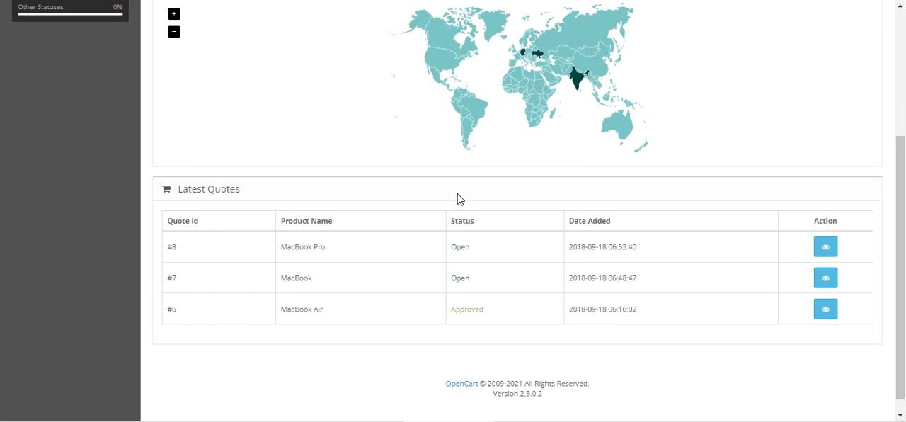
pyautogui.moveTo(184, 188); pyautogui.dragTo(236, 191)
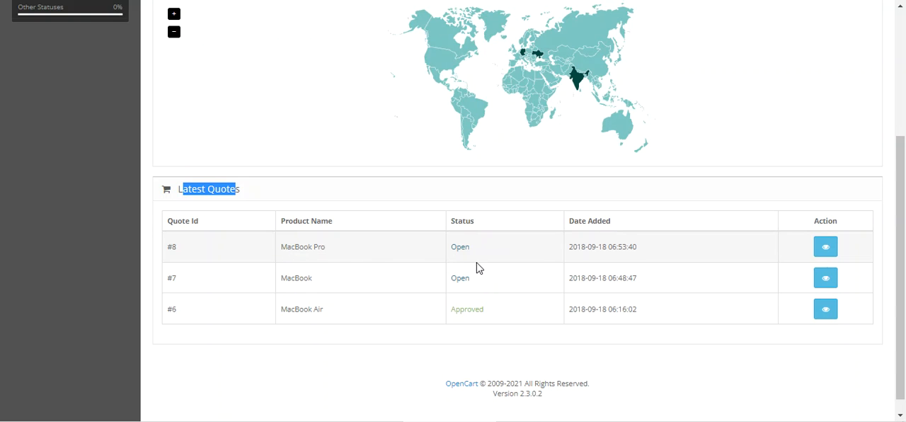
pyautogui.click(826, 249)
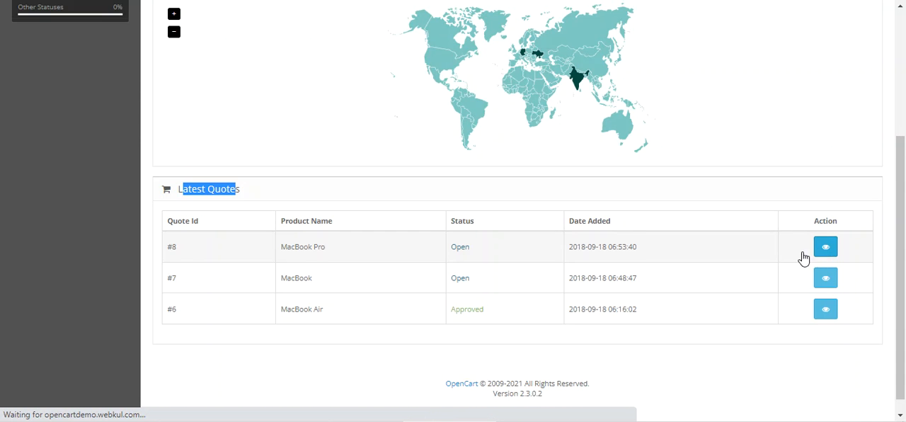
# Examine the MacBook Pro quotation's details, current status and message thread down to the reply form.
pyautogui.scroll(-1, 497, 234)
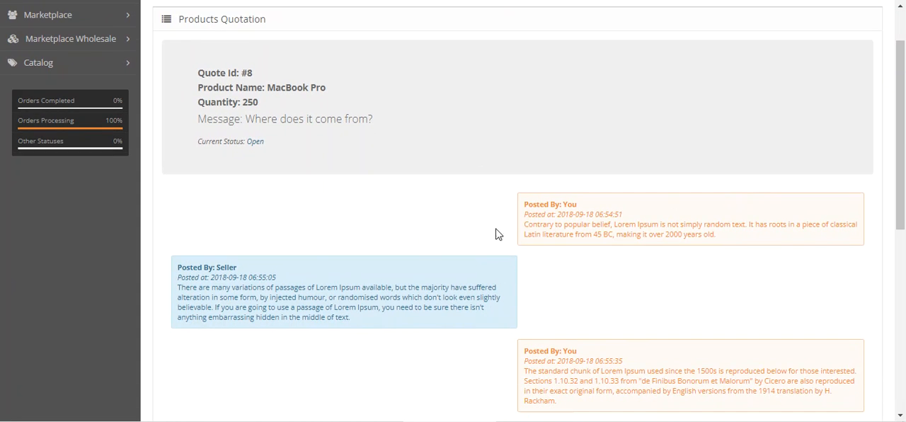
pyautogui.scroll(-1, 905, 214)
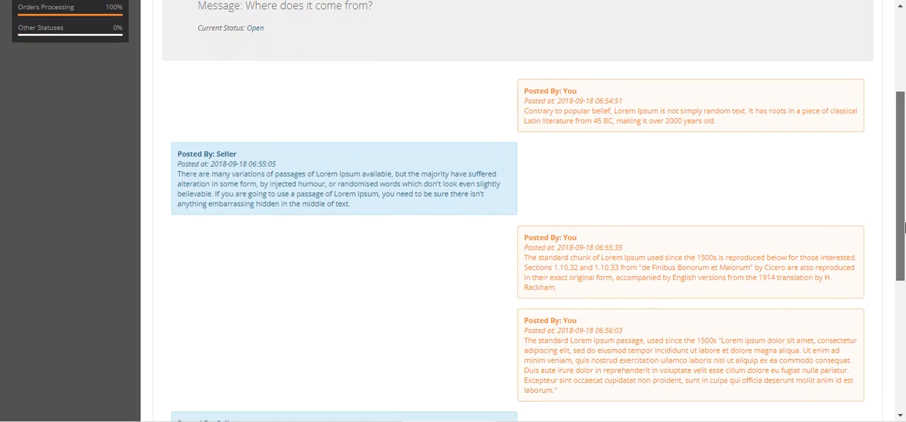
pyautogui.scroll(1, 356, 170)
pyautogui.moveTo(209, 103); pyautogui.dragTo(261, 103)
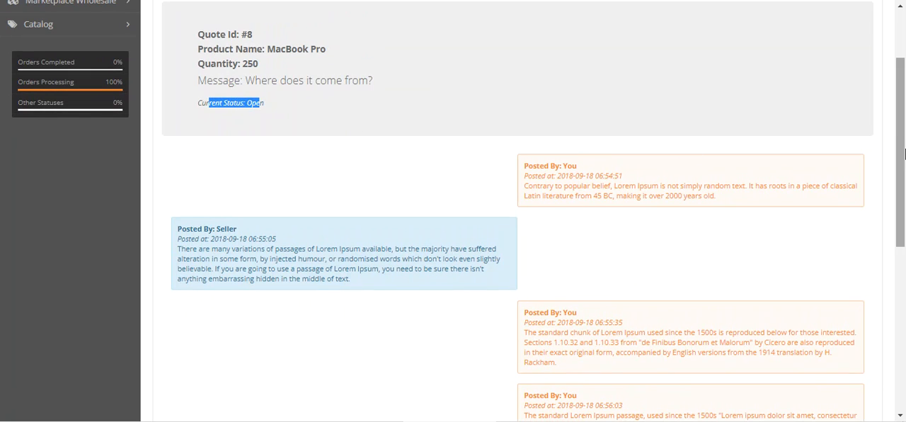
pyautogui.scroll(-1, 900, 190)
pyautogui.scroll(-4, 900, 190)
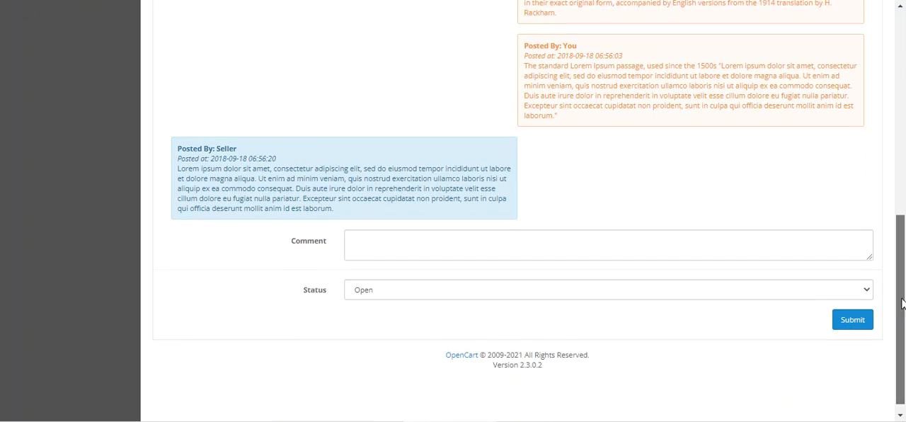
# Inspect the quotation's comment field and its available status options without changing the status.
pyautogui.click(356, 222)
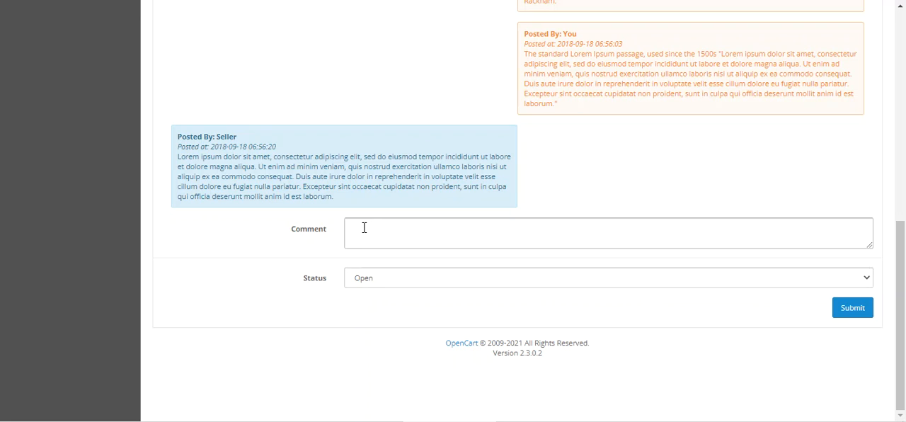
pyautogui.click(389, 279)
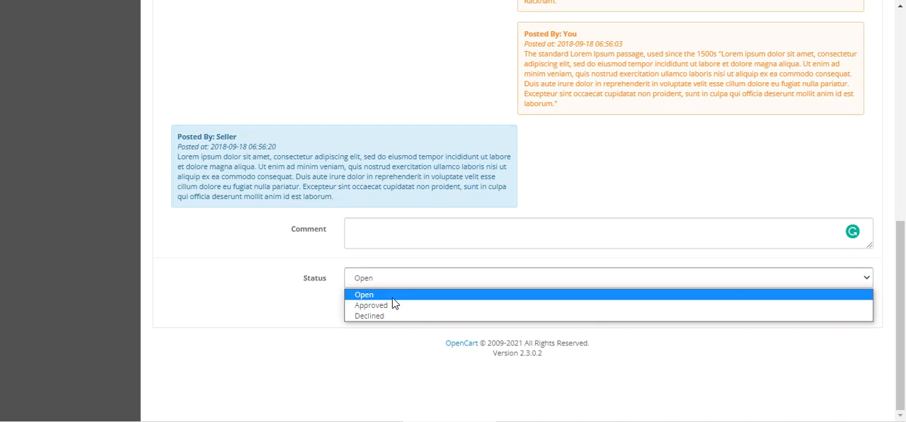
pyautogui.click(397, 338)
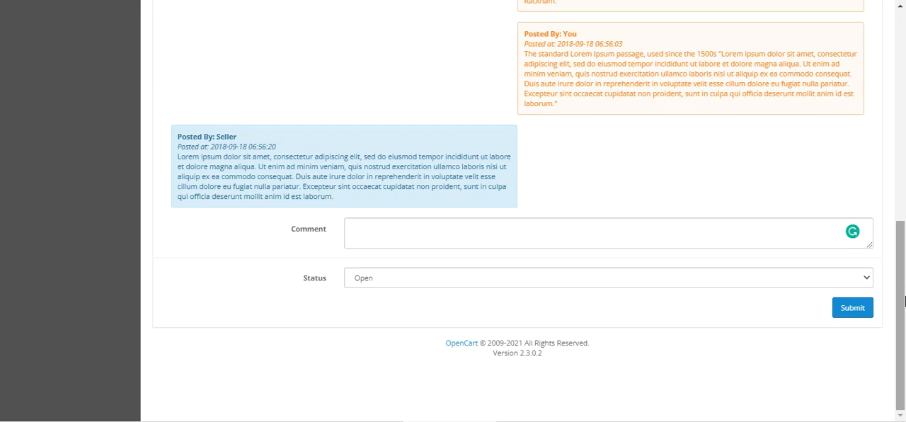
# Review who posted each message in the quotation's conversation thread.
pyautogui.scroll(2, 302, 322)
pyautogui.moveTo(208, 289); pyautogui.dragTo(243, 296)
pyautogui.scroll(1, 234, 303)
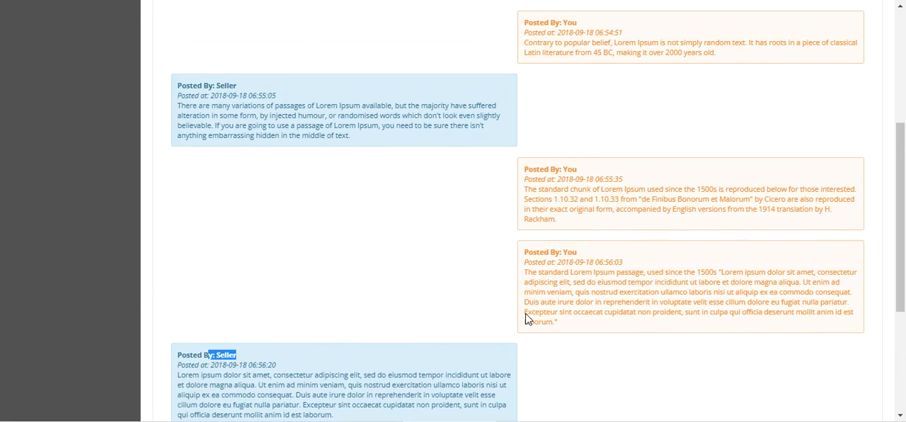
pyautogui.moveTo(538, 253)
pyautogui.mouseDown()
pyautogui.moveTo(584, 258)
pyautogui.moveTo(532, 252)
pyautogui.mouseUp()
pyautogui.click(577, 253)
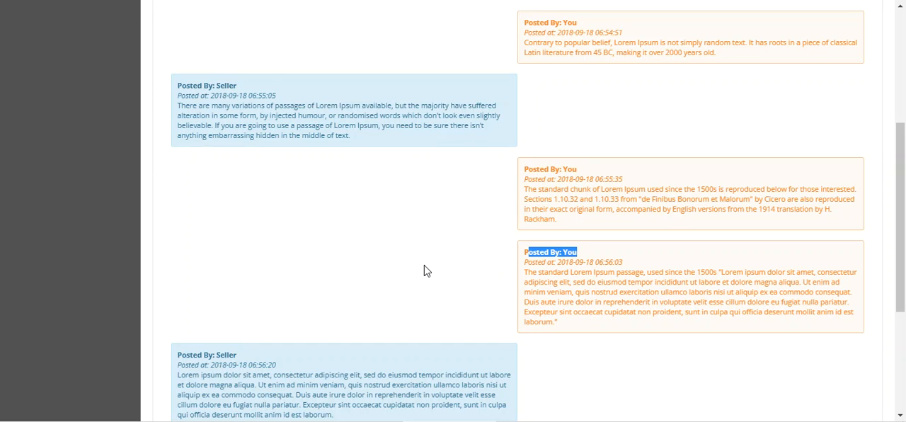
pyautogui.scroll(4, 366, 248)
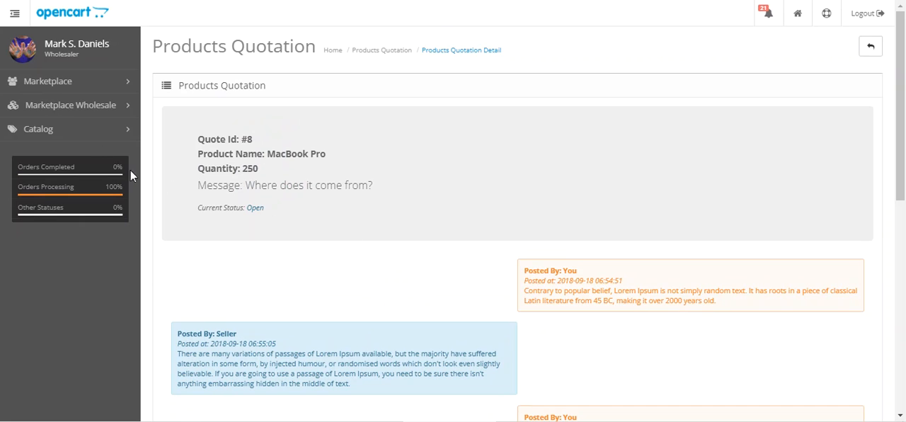
# Open the wholesaler profile and review its general information down to the last update date.
pyautogui.click(92, 107)
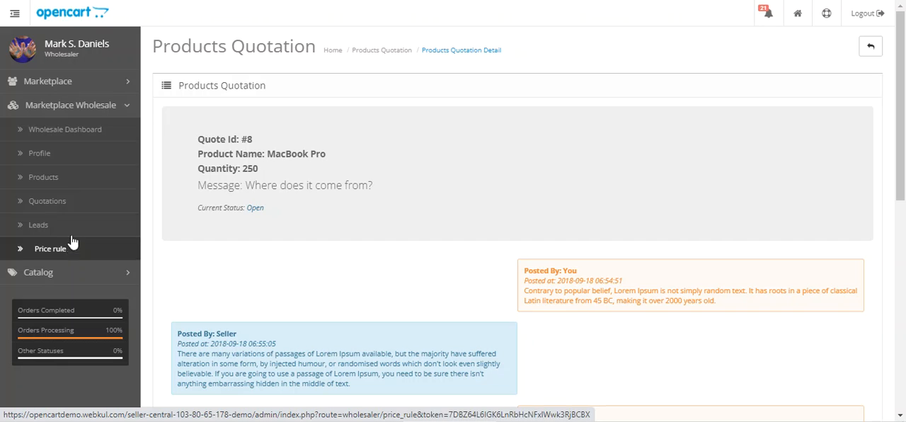
pyautogui.click(84, 155)
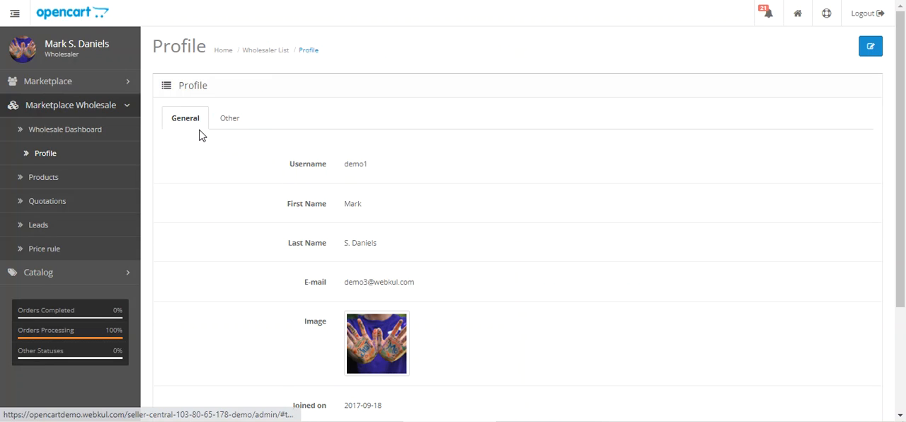
pyautogui.scroll(-2, 195, 127)
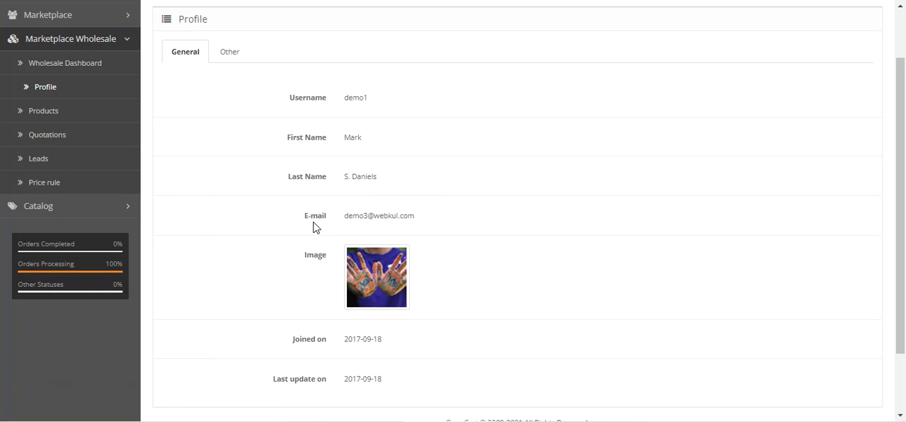
pyautogui.scroll(-2, 332, 295)
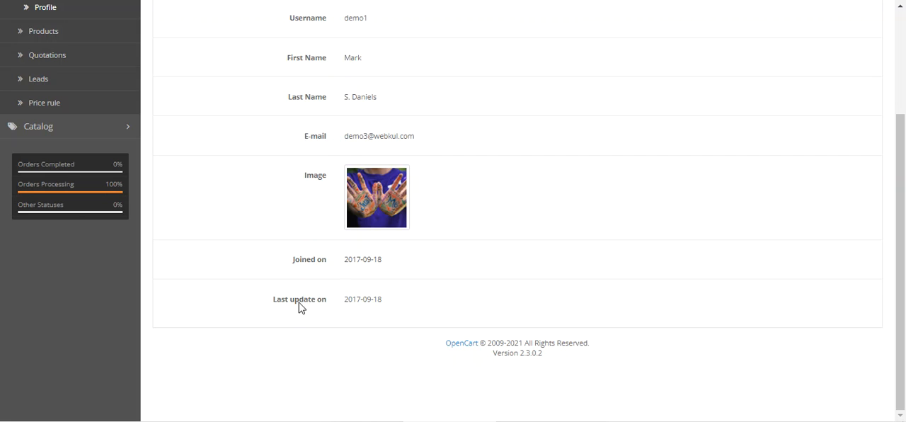
pyautogui.tripleClick(298, 304)
pyautogui.scroll(4, 283, 296)
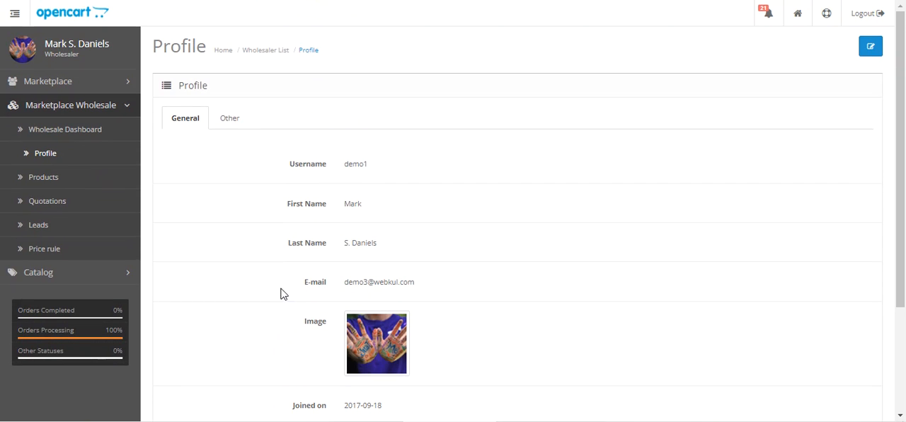
# Check the profile's other details, including the PAN card and portfolio, and return to the general information.
pyautogui.click(231, 125)
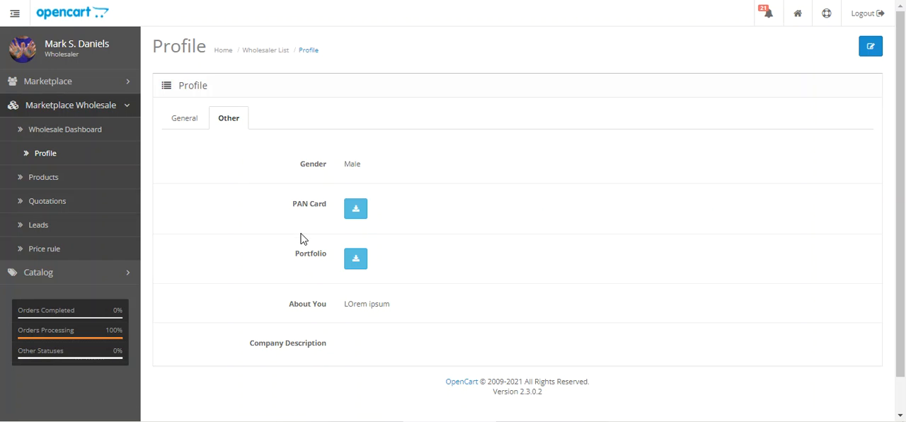
pyautogui.click(128, 81)
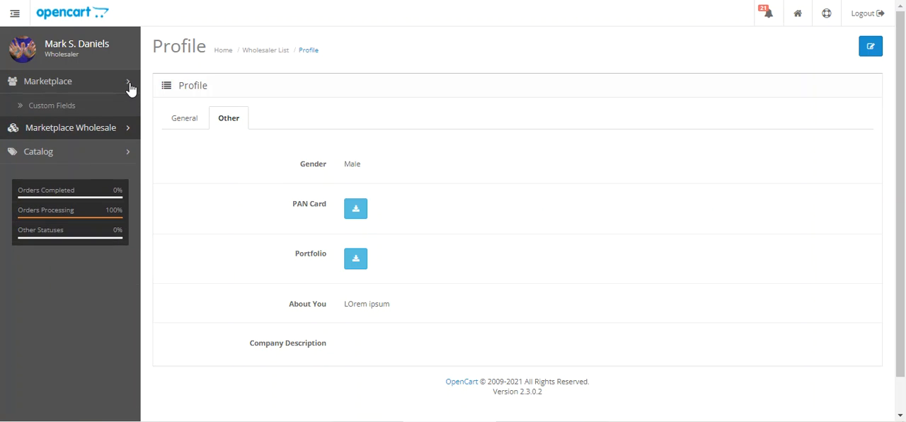
pyautogui.click(128, 81)
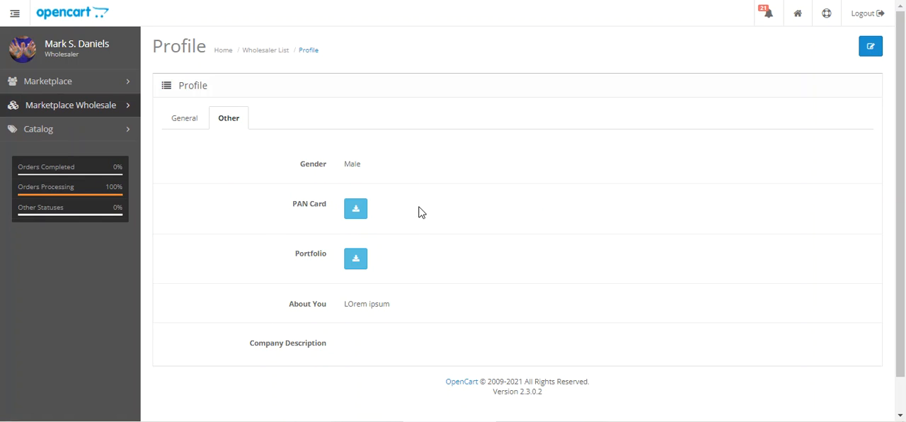
pyautogui.click(195, 120)
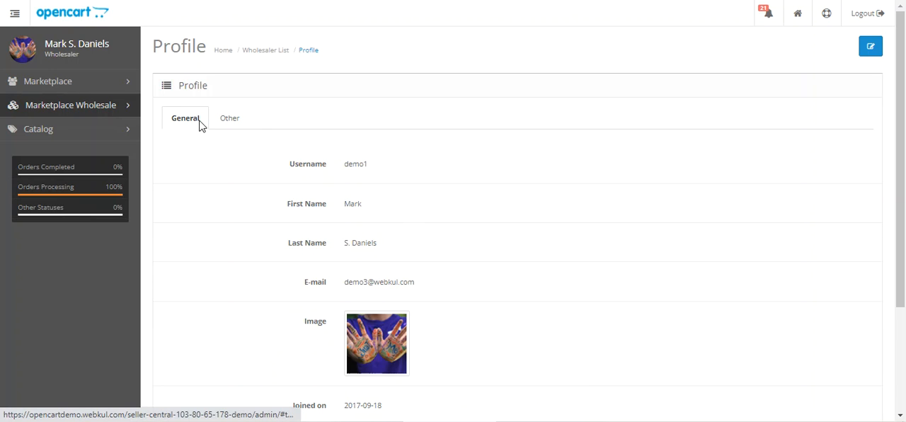
# Open the wholesaler profile for editing and look through its general and other fields.
pyautogui.click(125, 107)
pyautogui.click(871, 48)
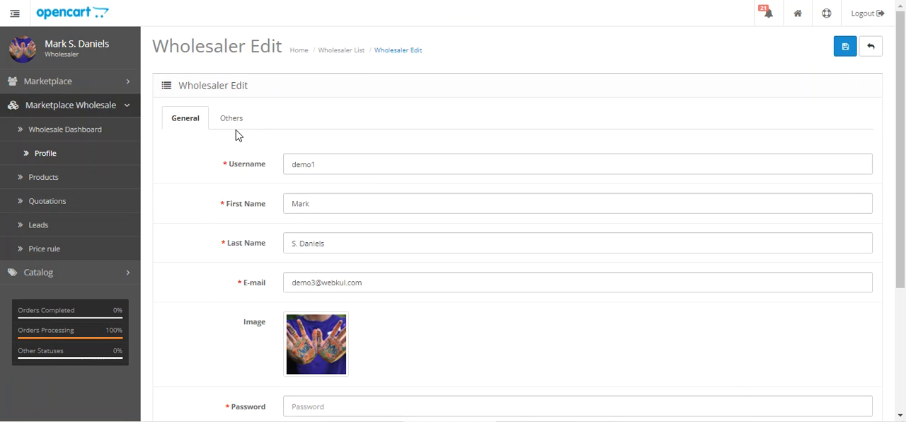
pyautogui.scroll(-3, 229, 144)
pyautogui.scroll(3, 312, 248)
pyautogui.click(244, 124)
pyautogui.scroll(-1, 299, 182)
pyautogui.scroll(1, 301, 170)
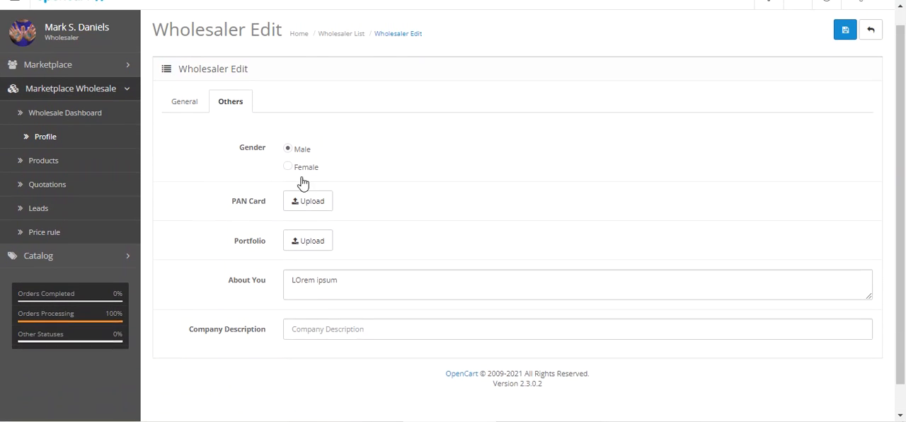
# Open the wholesaler's product list and view the listed products.
pyautogui.click(77, 177)
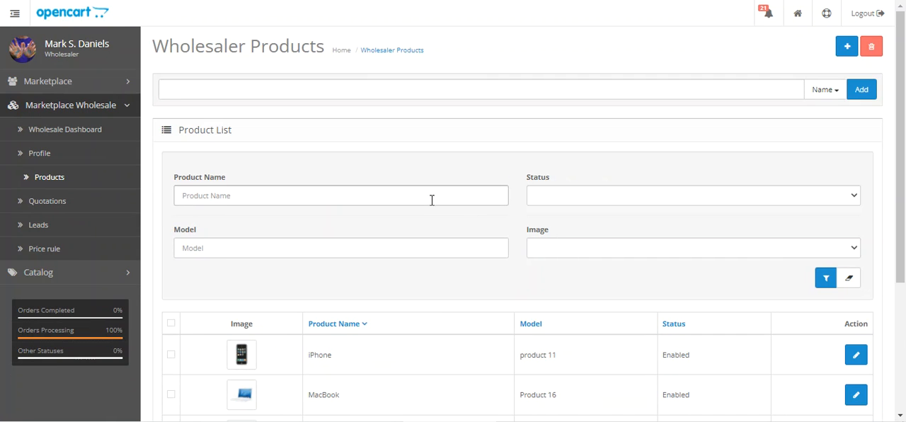
pyautogui.moveTo(900, 85); pyautogui.dragTo(902, 216)
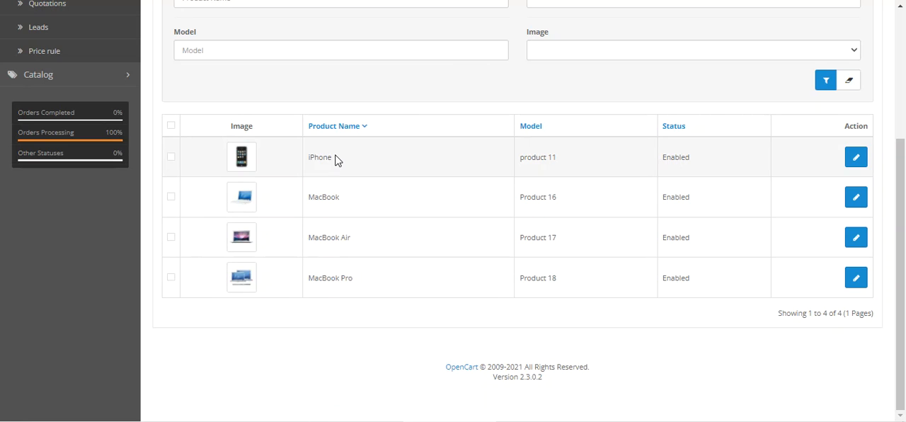
# Open the form for adding a new product and look through its general and meta tag fields.
pyautogui.scroll(3, 347, 273)
pyautogui.scroll(-2, 349, 285)
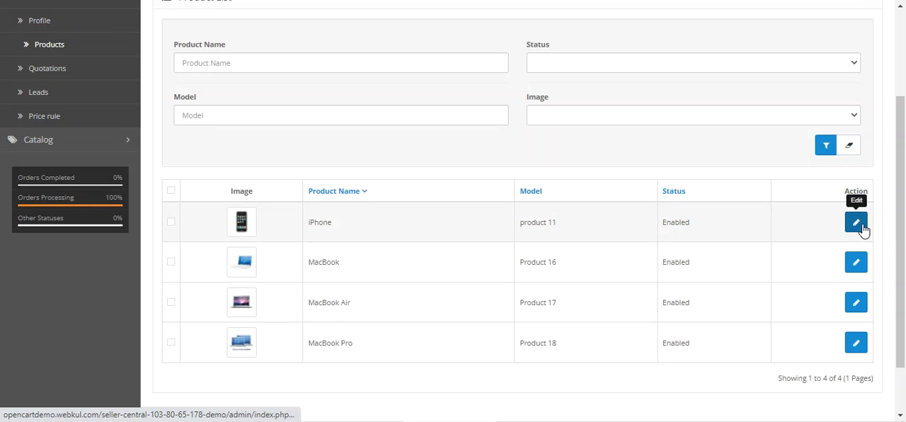
pyautogui.scroll(2, 900, 122)
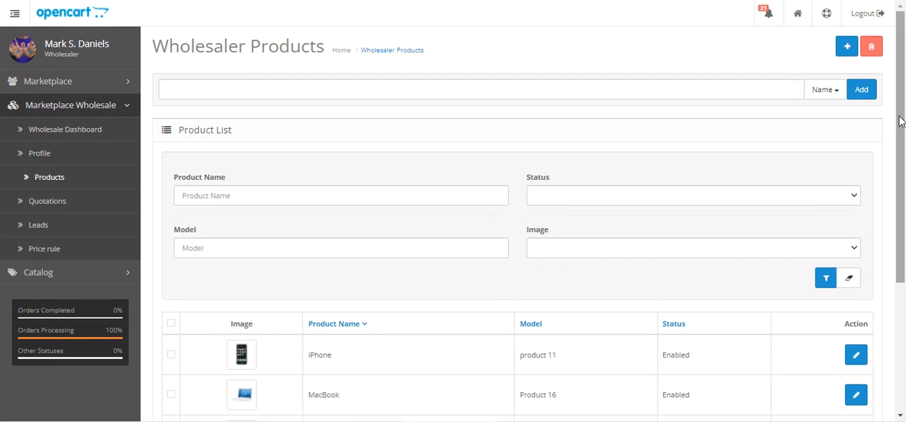
pyautogui.click(848, 48)
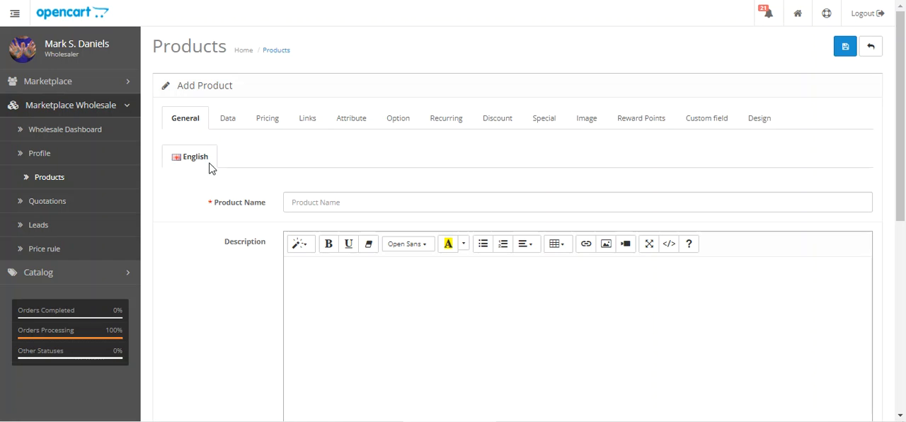
pyautogui.scroll(-3, 410, 248)
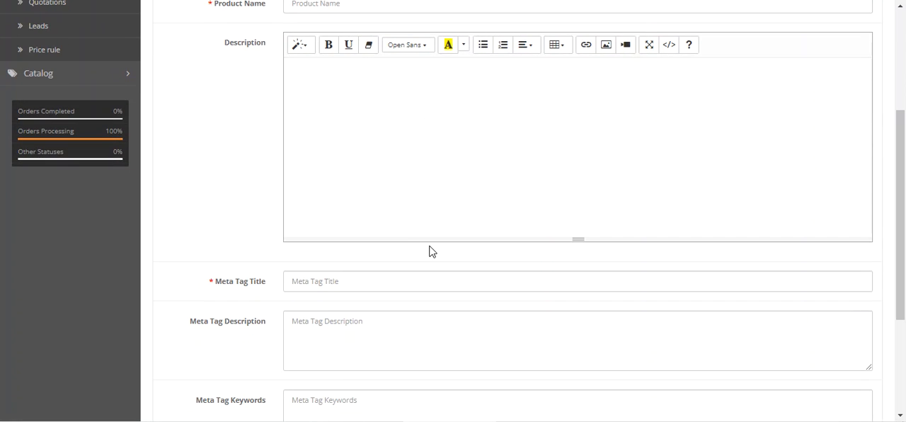
pyautogui.scroll(-3, 429, 251)
pyautogui.scroll(6, 431, 249)
# Leave the new product form without saving and return to the wholesaler's product list.
pyautogui.click(873, 50)
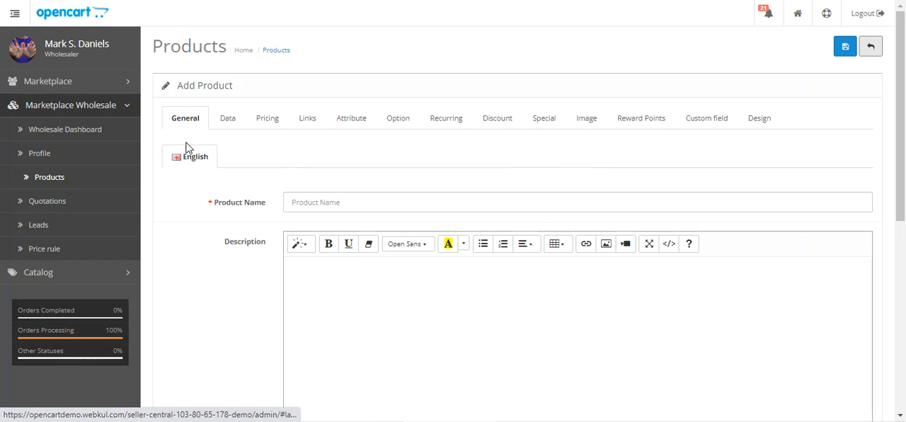
pyautogui.click(59, 180)
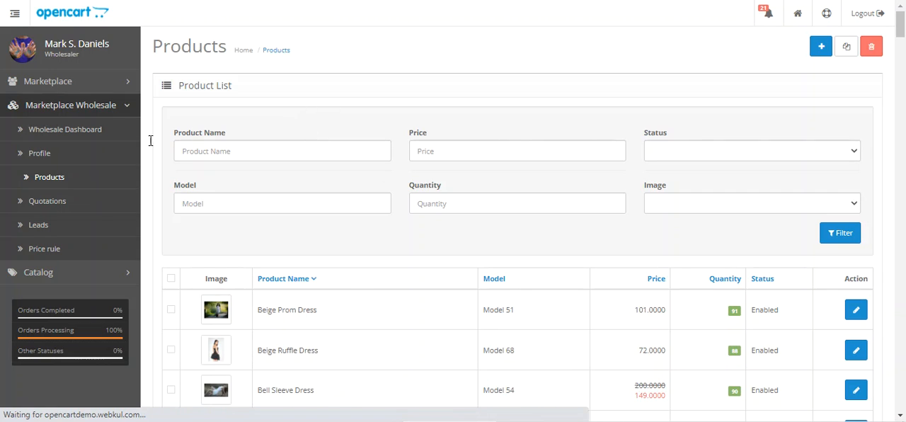
pyautogui.click(68, 181)
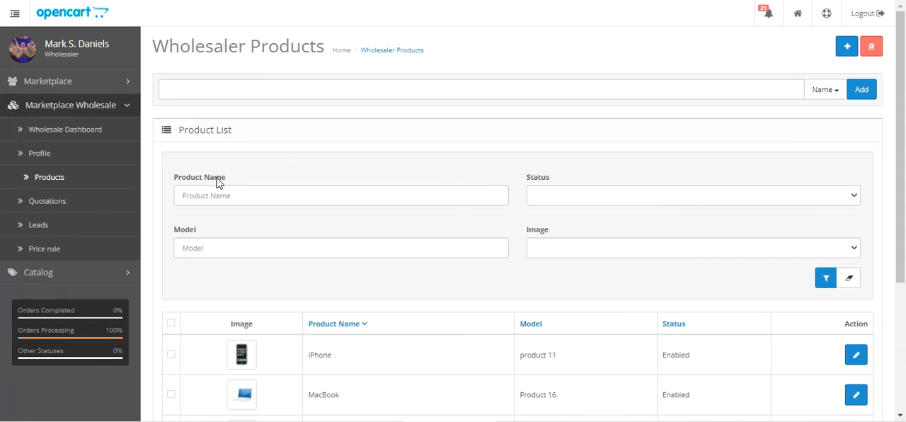
# Pick the existing product Beige Prom Dress and open the form for adding it to the wholesaler's listing.
pyautogui.click(192, 90)
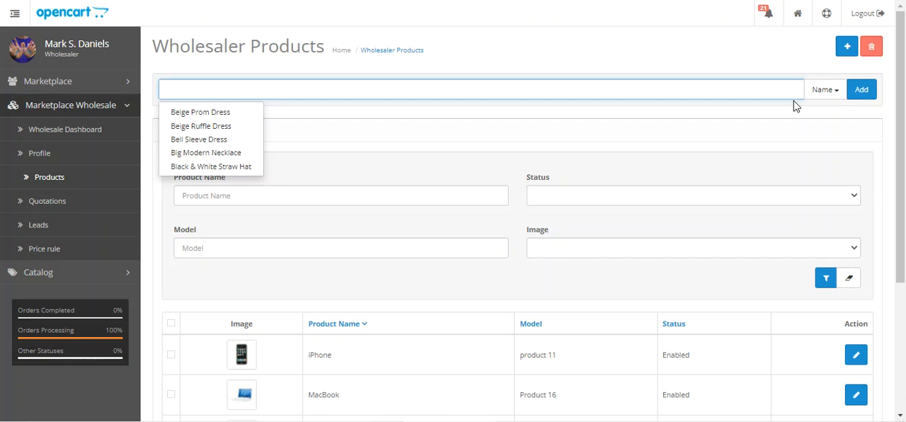
pyautogui.click(223, 114)
pyautogui.click(251, 90)
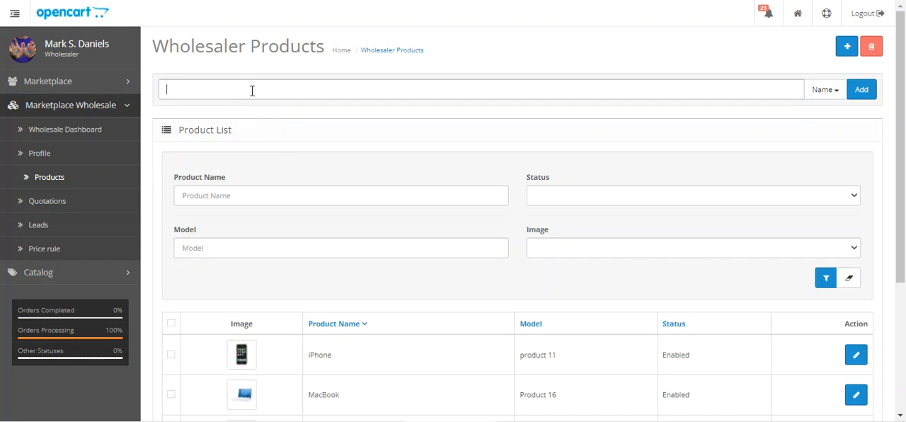
pyautogui.click(236, 114)
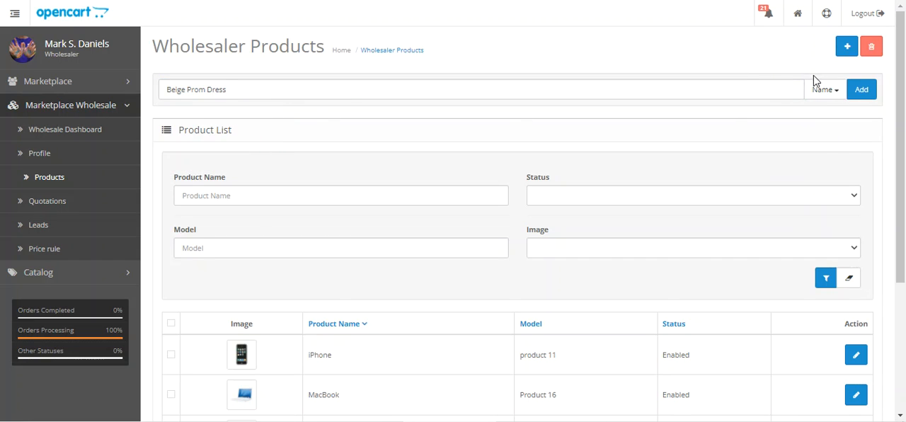
pyautogui.click(859, 92)
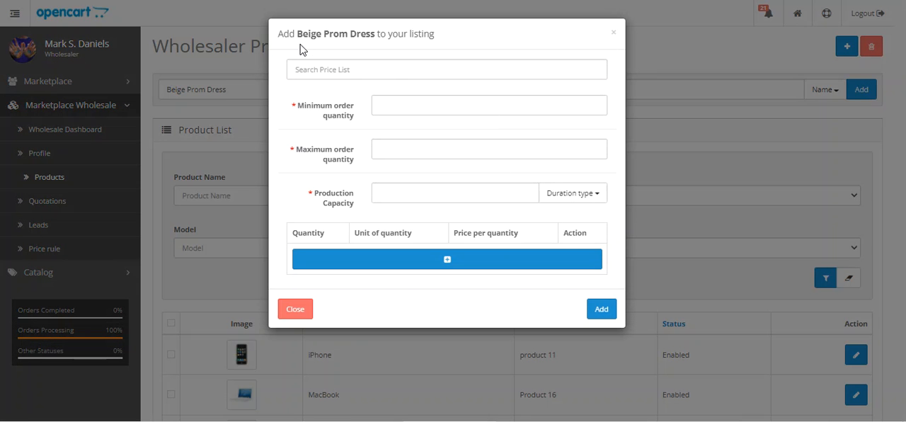
pyautogui.moveTo(295, 37); pyautogui.dragTo(441, 38)
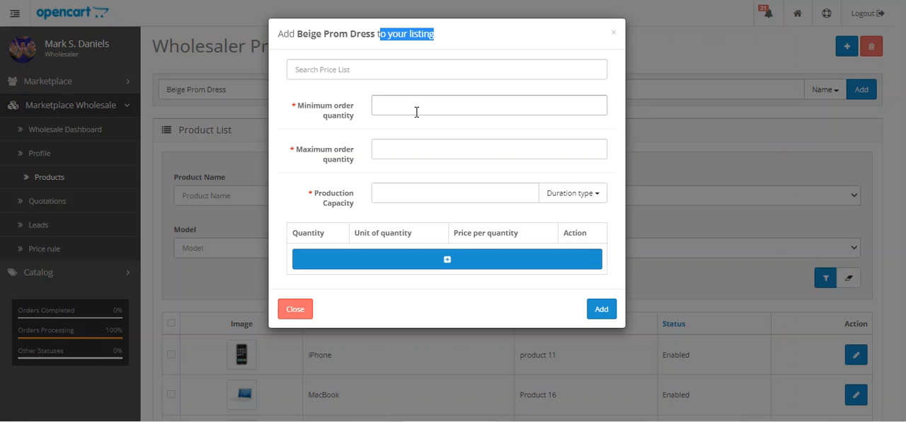
# Load the price list Rule 1 into the listing form and check its order quantity, production capacity and unit options.
pyautogui.click(344, 69)
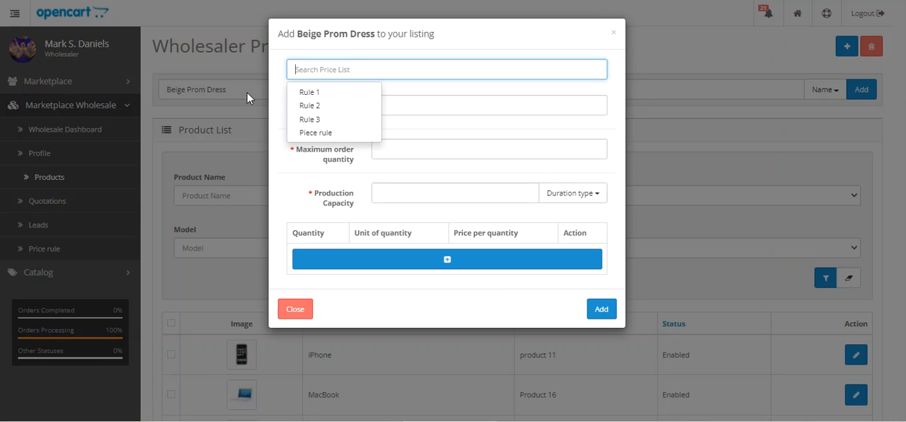
pyautogui.click(330, 97)
pyautogui.click(389, 105)
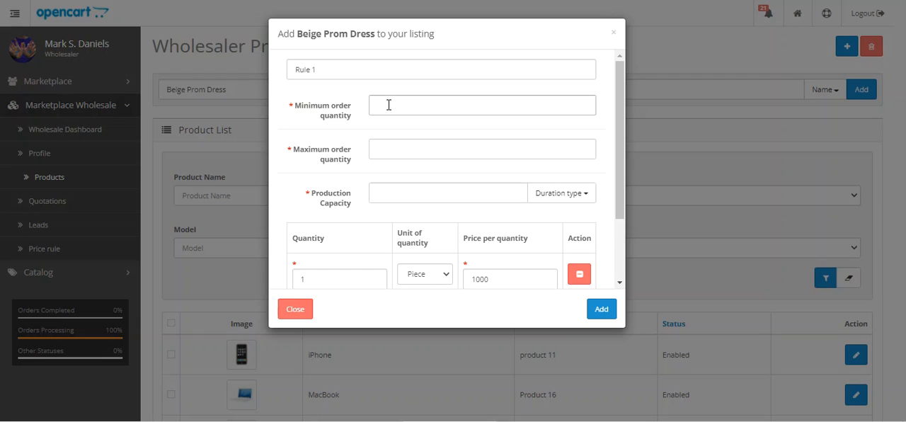
pyautogui.click(385, 148)
pyautogui.scroll(-1, 385, 148)
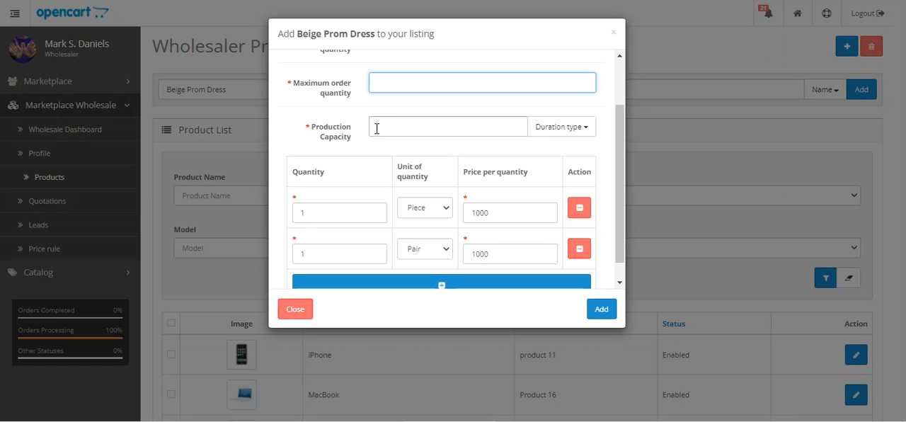
pyautogui.click(382, 126)
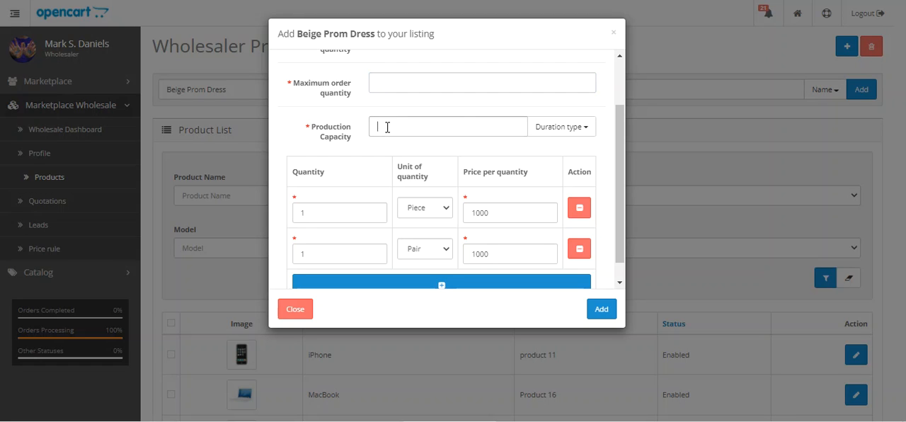
pyautogui.click(584, 134)
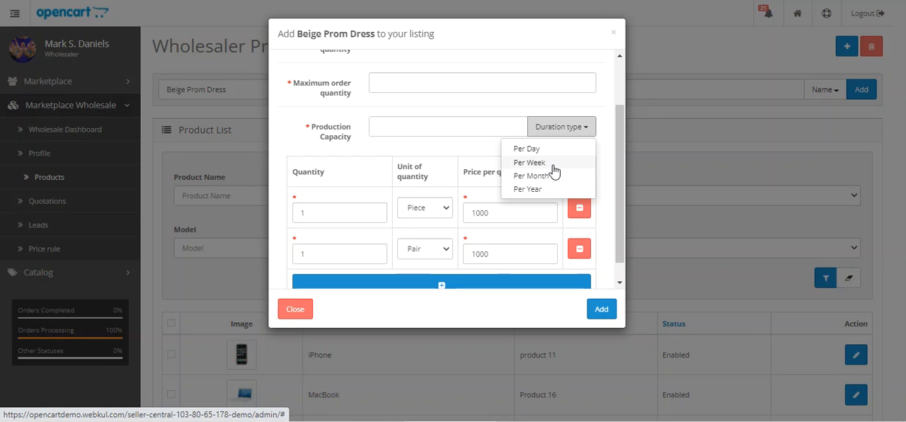
pyautogui.click(478, 131)
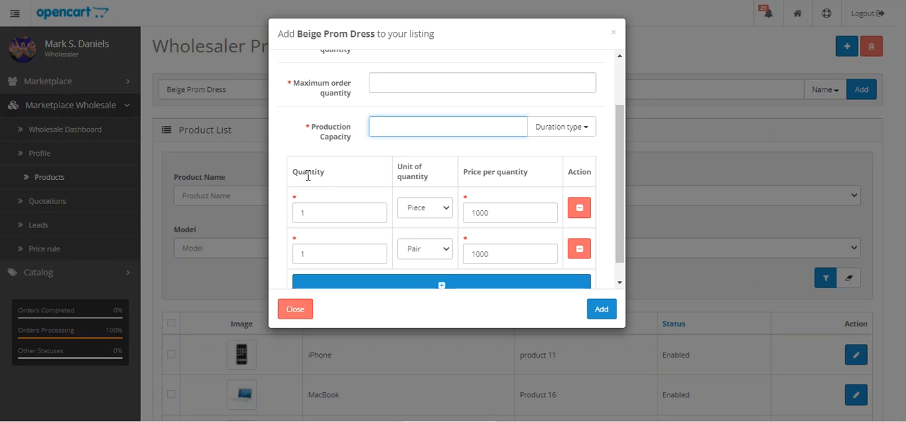
pyautogui.click(445, 212)
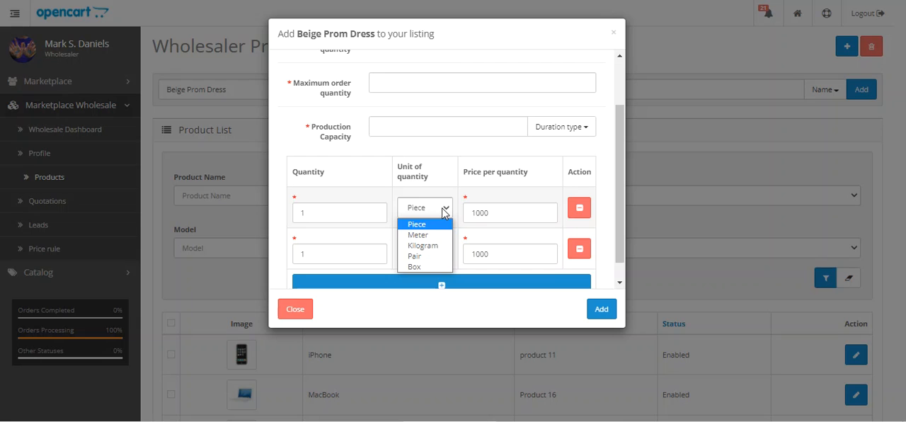
pyautogui.moveTo(475, 173); pyautogui.dragTo(522, 172)
pyautogui.scroll(-1, 617, 234)
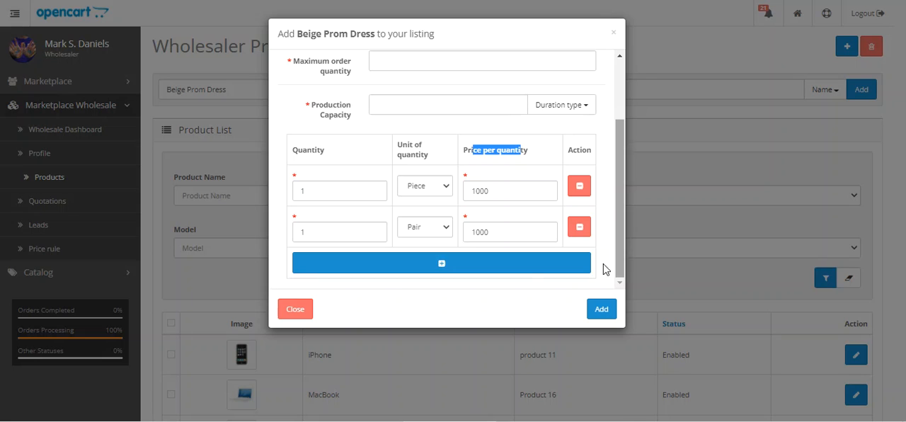
# Try adding an extra price row, remove it again, and close the form without listing the product.
pyautogui.click(453, 263)
pyautogui.scroll(-2, 525, 264)
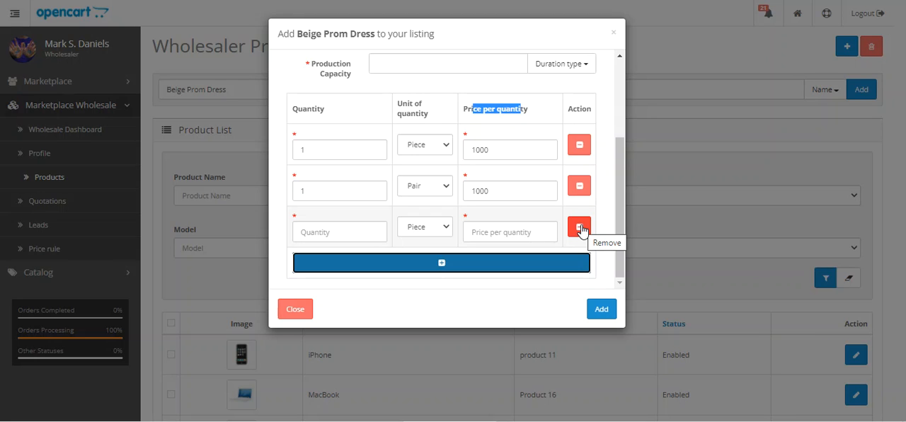
pyautogui.click(580, 227)
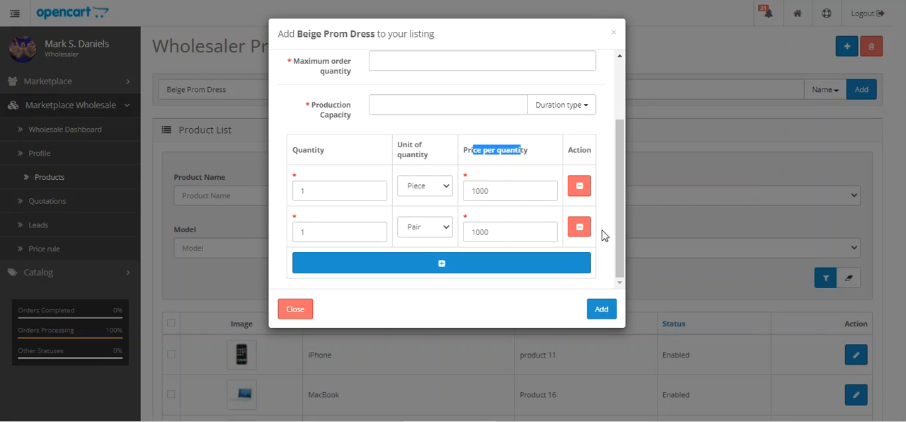
pyautogui.click(614, 37)
# Open the wholesaler's product quotations and review the list down to the MacBook Pro quote.
pyautogui.scroll(-3, 322, 218)
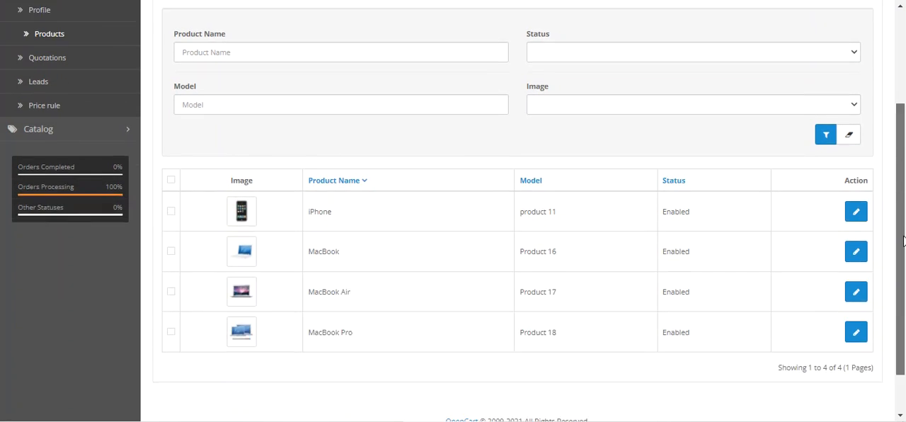
pyautogui.scroll(3, 404, 218)
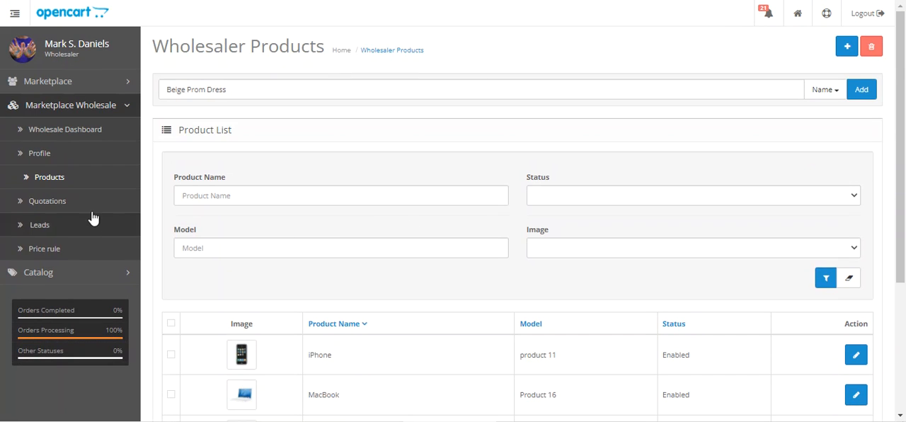
pyautogui.click(61, 204)
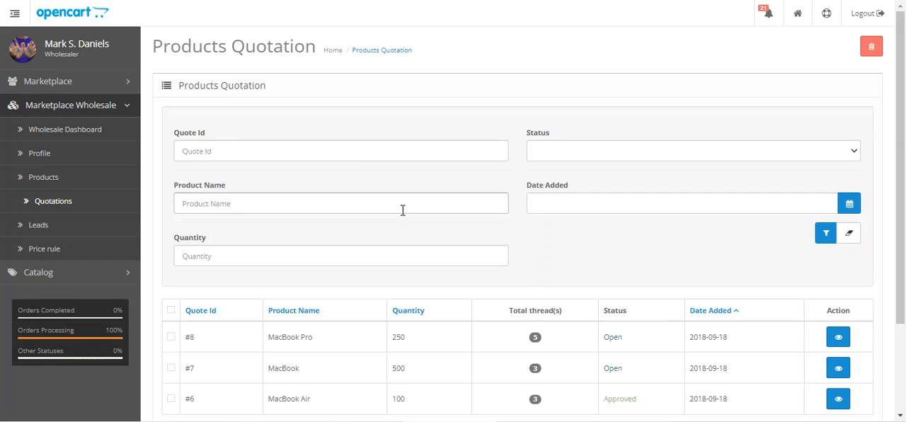
pyautogui.scroll(-1, 477, 296)
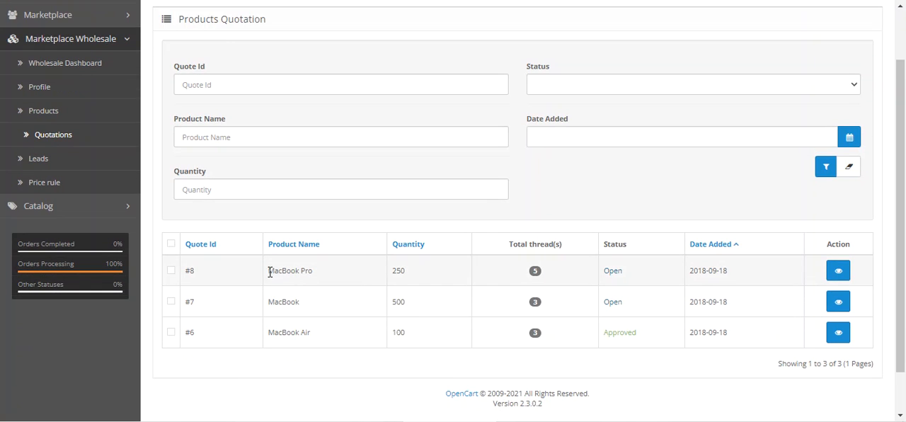
pyautogui.moveTo(270, 270); pyautogui.dragTo(314, 270)
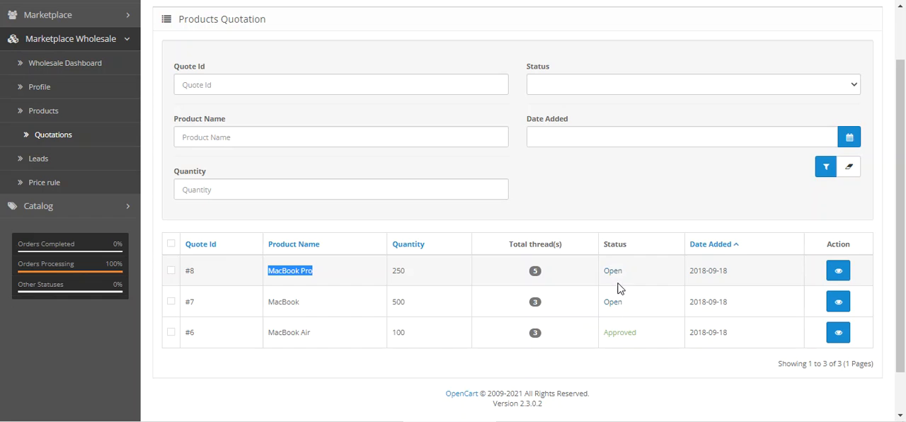
# View the MacBook Pro quotation's details and check its message thread, comment field and status options.
pyautogui.click(838, 272)
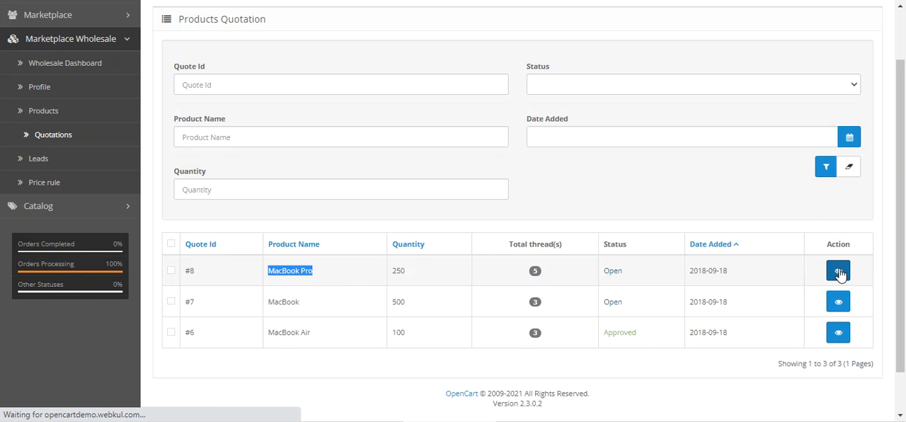
pyautogui.scroll(-7, 324, 274)
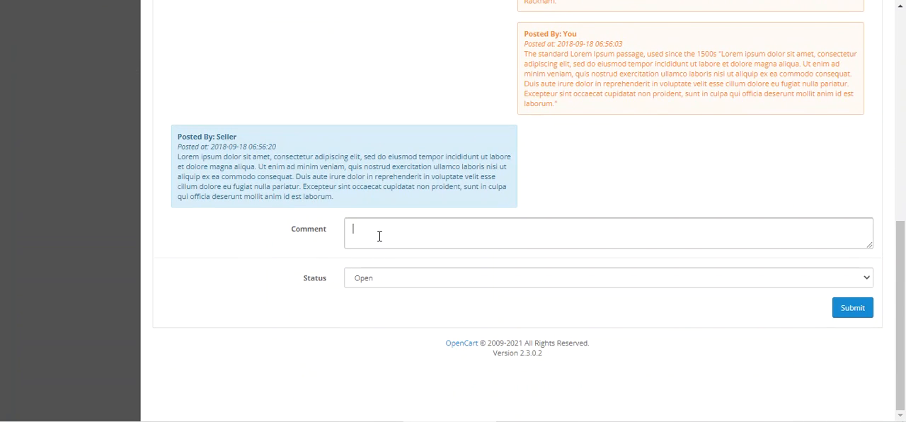
pyautogui.click(369, 236)
pyautogui.click(453, 278)
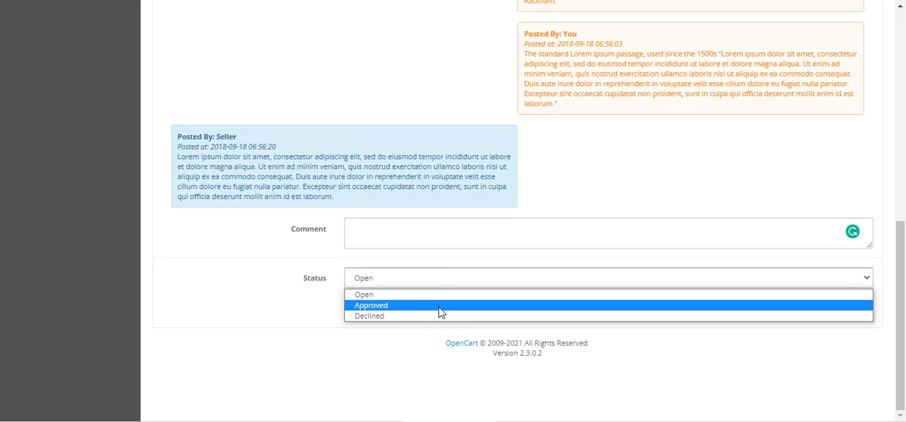
pyautogui.click(398, 343)
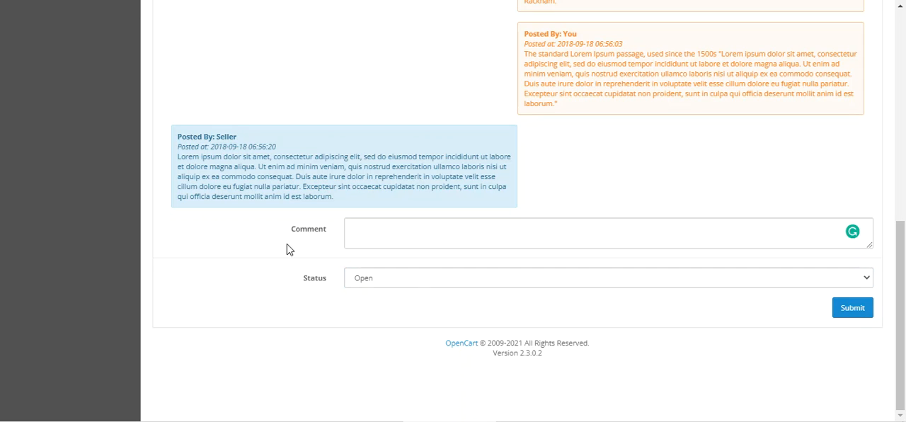
pyautogui.scroll(6, 297, 289)
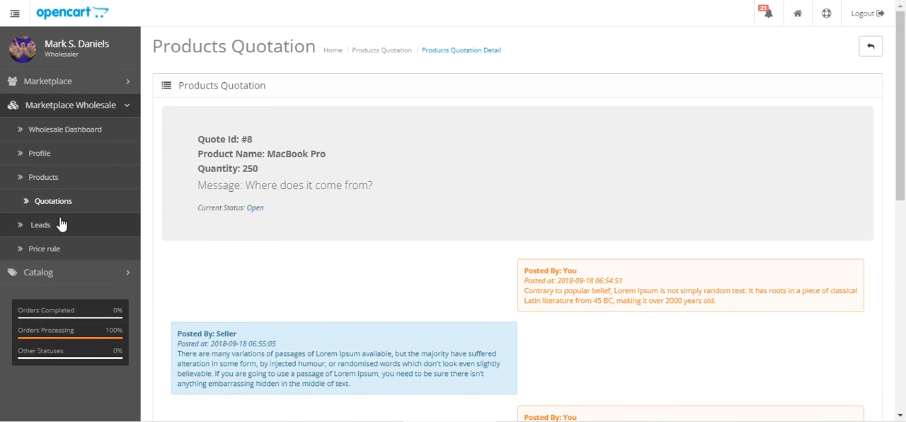
# Open the product leads and check the first and most recent viewing times of the MacBook Pro lead.
pyautogui.click(73, 226)
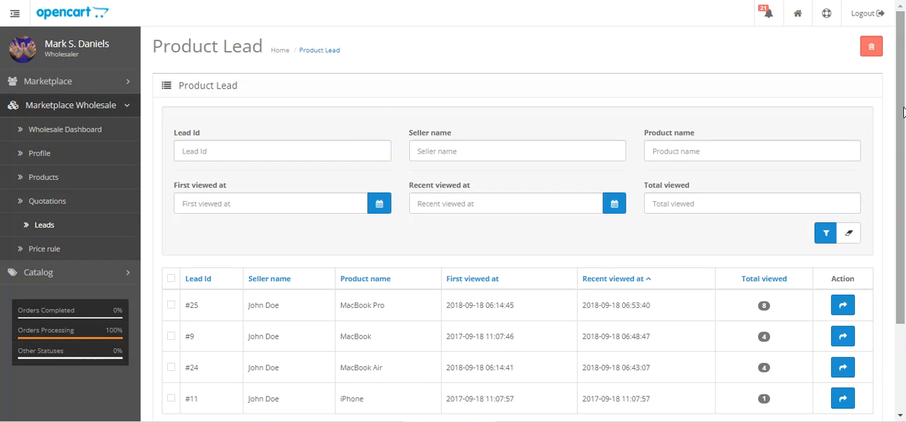
pyautogui.scroll(-3, 732, 190)
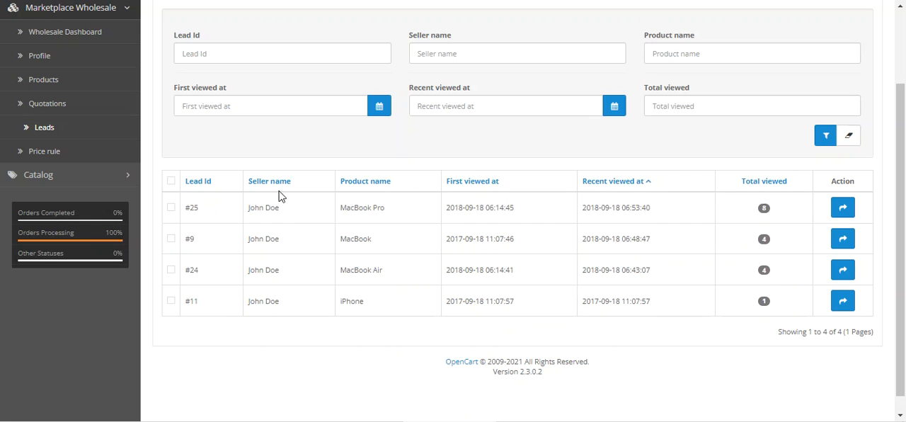
pyautogui.moveTo(447, 207); pyautogui.dragTo(515, 207)
pyautogui.moveTo(594, 207); pyautogui.dragTo(695, 242)
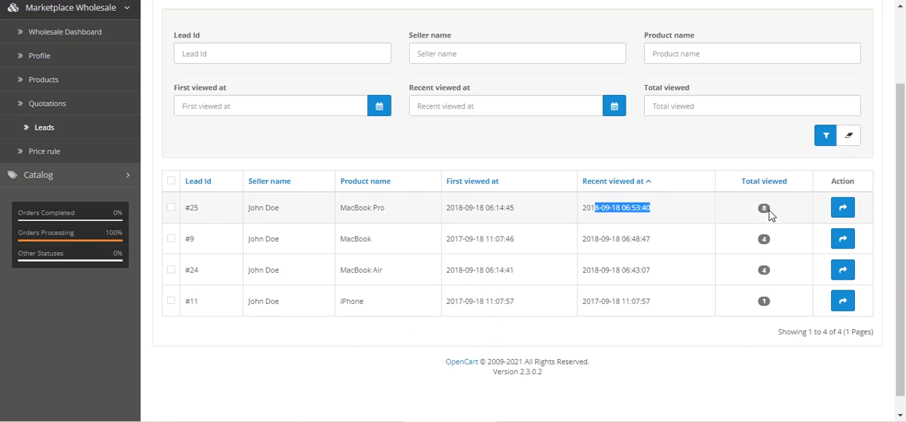
# Open the contact form for the MacBook Pro lead's seller, check its message field, and close it without sending.
pyautogui.click(842, 208)
pyautogui.click(402, 157)
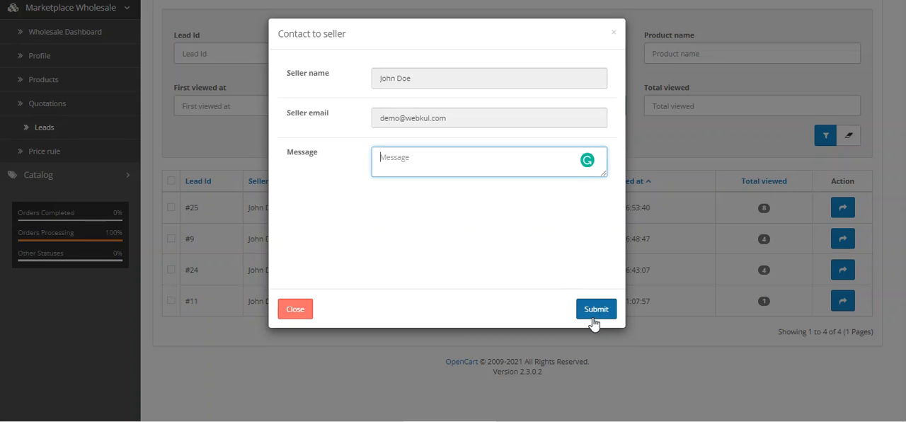
pyautogui.click(339, 347)
pyautogui.scroll(3, 340, 352)
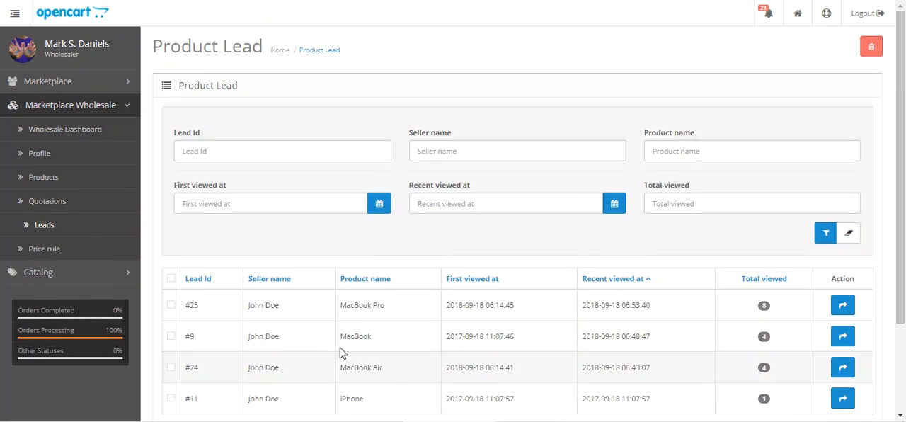
# Open the price rules and check the name and status fields of a new price rule.
pyautogui.click(57, 252)
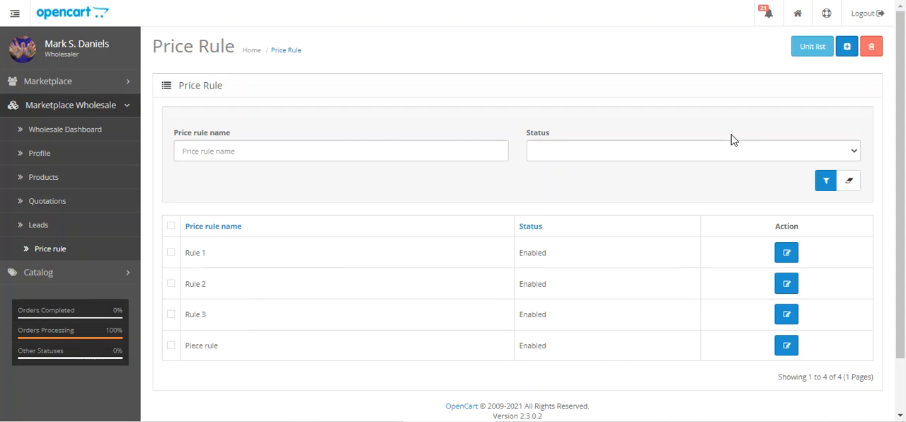
pyautogui.click(846, 49)
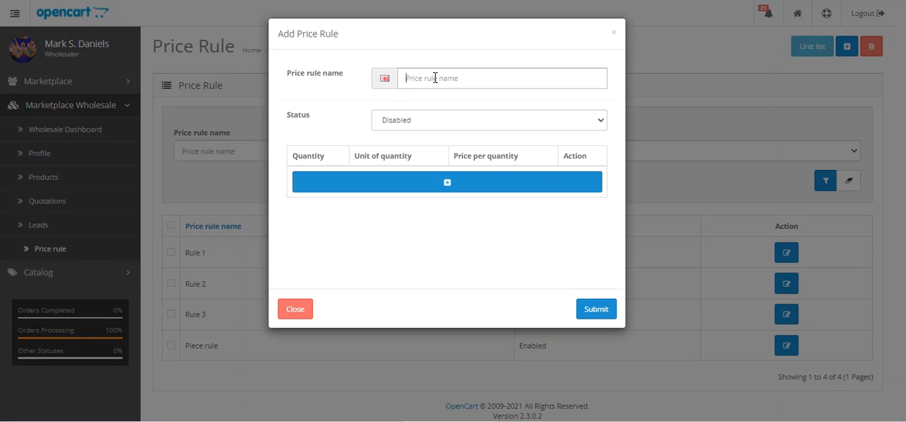
pyautogui.click(436, 80)
pyautogui.click(418, 121)
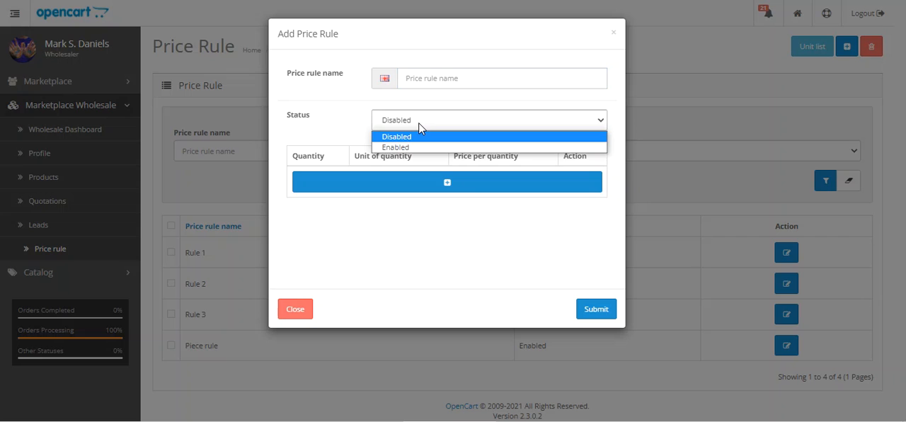
pyautogui.click(340, 185)
# Try adding a quantity row to the new price rule, check its unit options, and close the form without submitting.
pyautogui.click(443, 187)
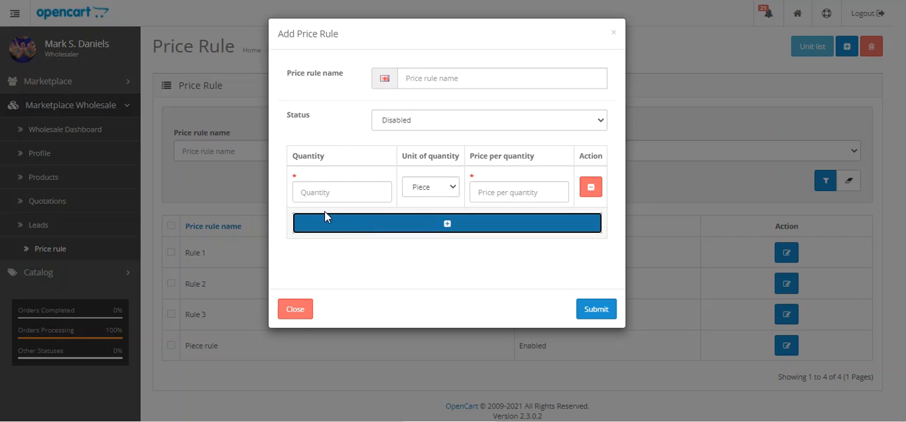
pyautogui.click(430, 188)
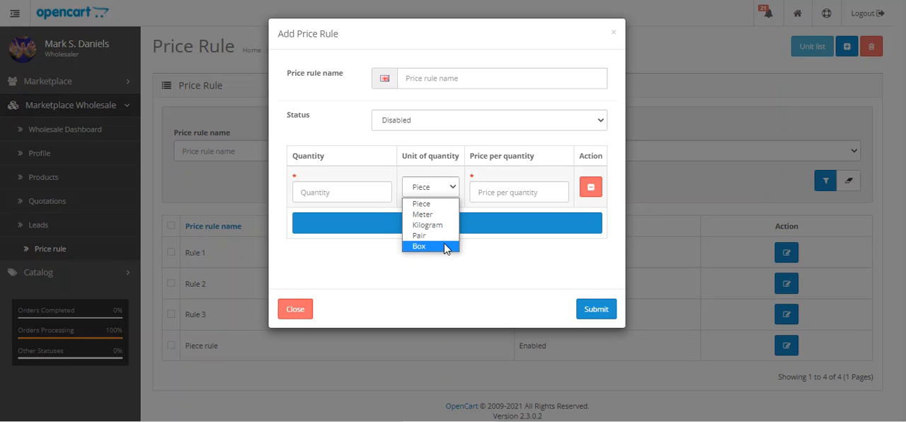
pyautogui.click(512, 193)
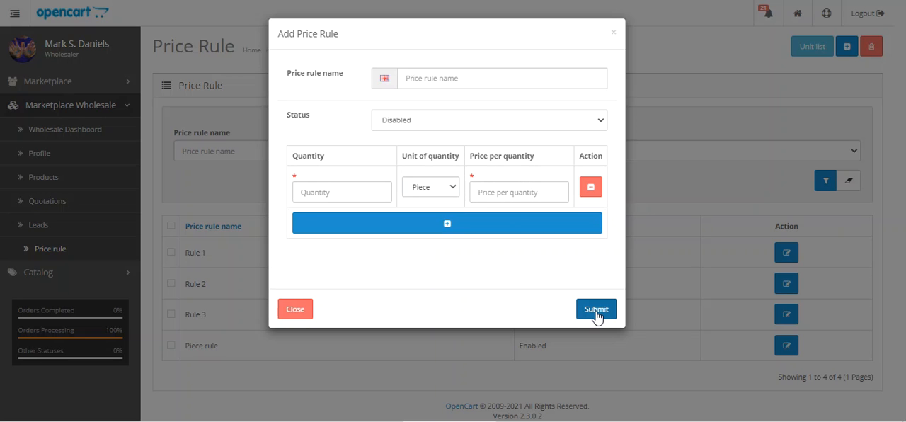
pyautogui.click(699, 86)
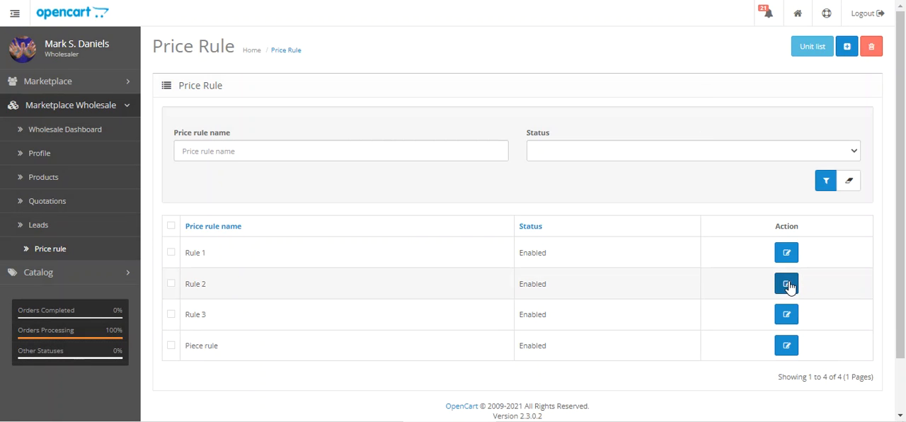
# Open Rule 2 for editing, check its quantity, unit and price rows, and close it without submitting.
pyautogui.click(786, 285)
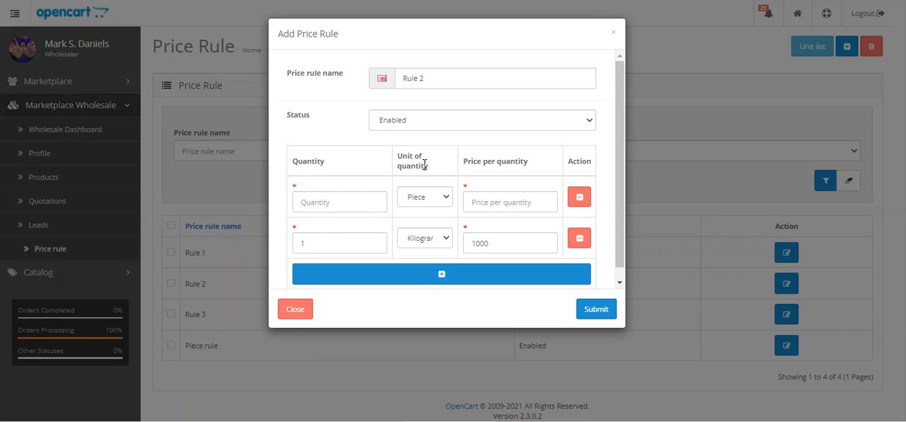
pyautogui.moveTo(470, 161); pyautogui.dragTo(556, 170)
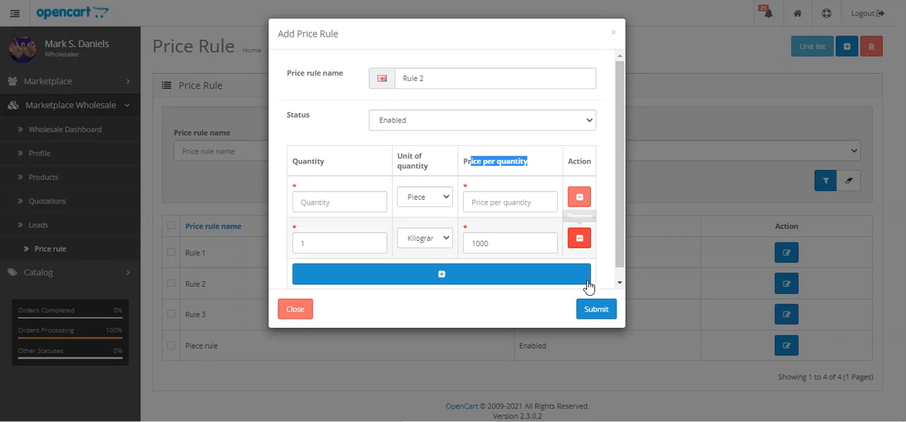
pyautogui.click(613, 32)
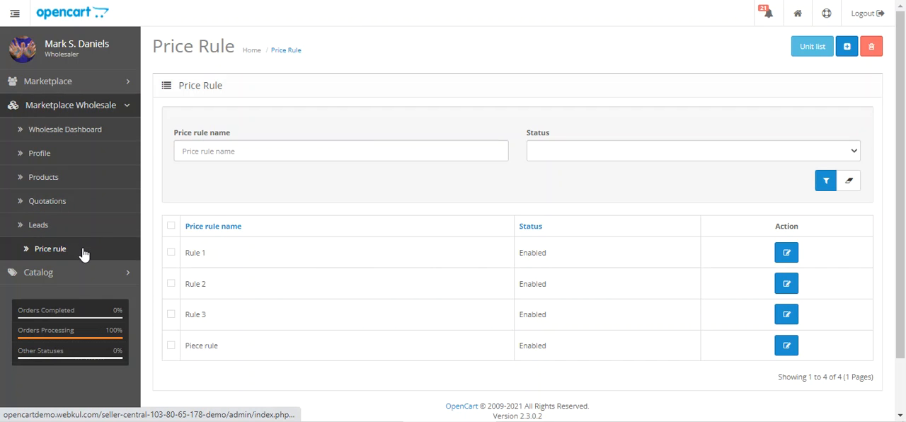
# Open the wholesaler's catalog products and review the product list.
pyautogui.click(110, 274)
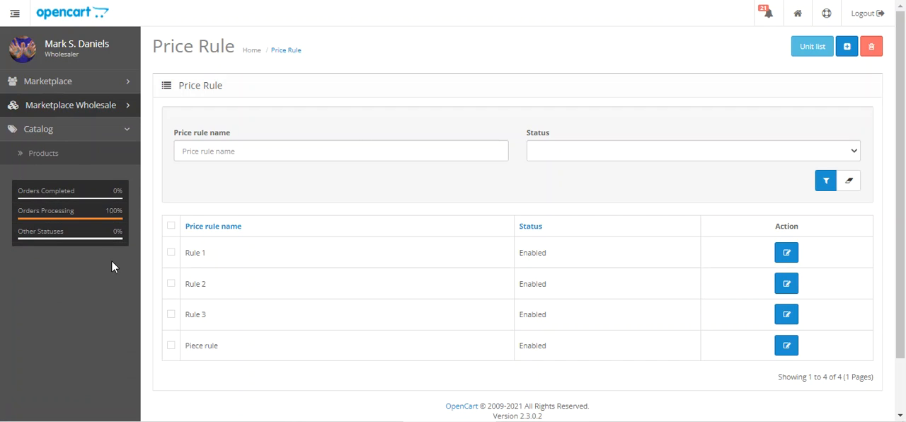
pyautogui.click(74, 155)
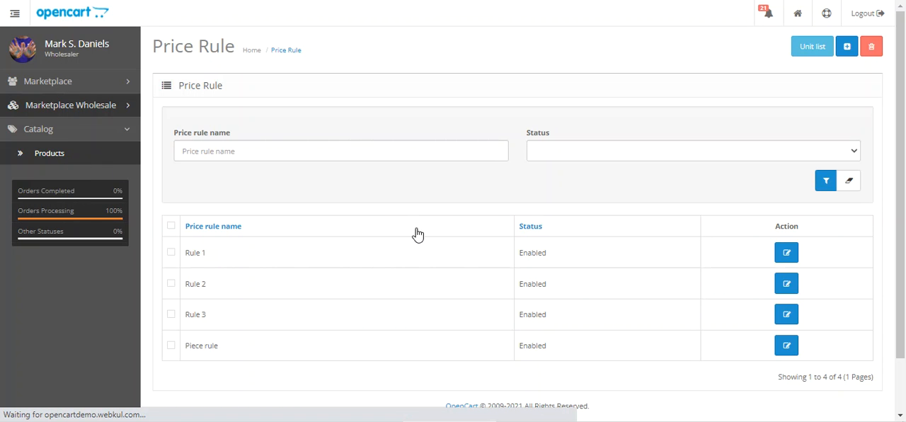
pyautogui.moveTo(900, 30)
pyautogui.mouseDown()
pyautogui.moveTo(900, 62)
pyautogui.moveTo(900, 28)
pyautogui.mouseUp()
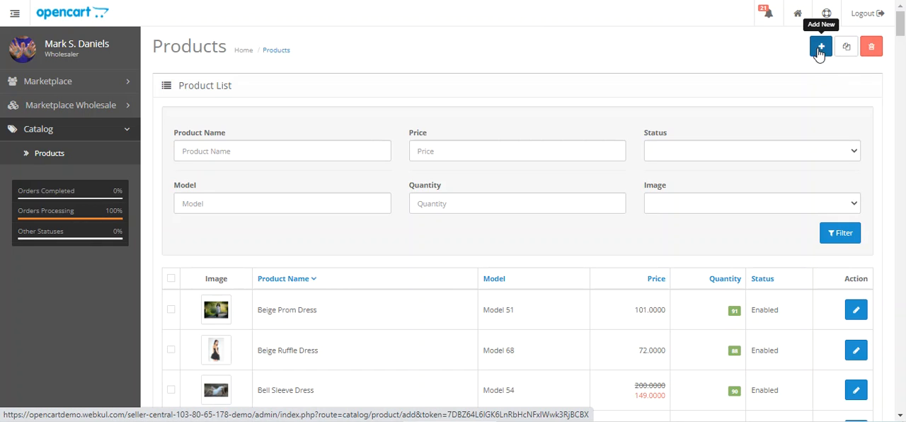
# Open the marketplace custom fields list and bring up the form for inserting a new custom field.
pyautogui.click(111, 85)
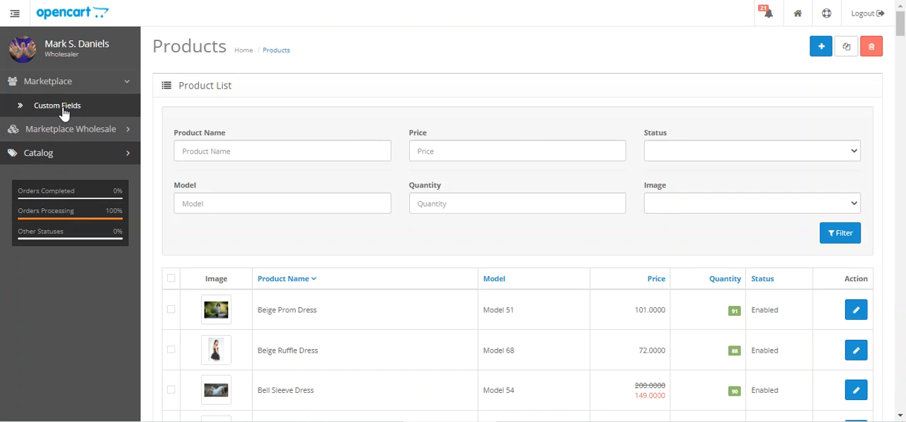
pyautogui.click(63, 111)
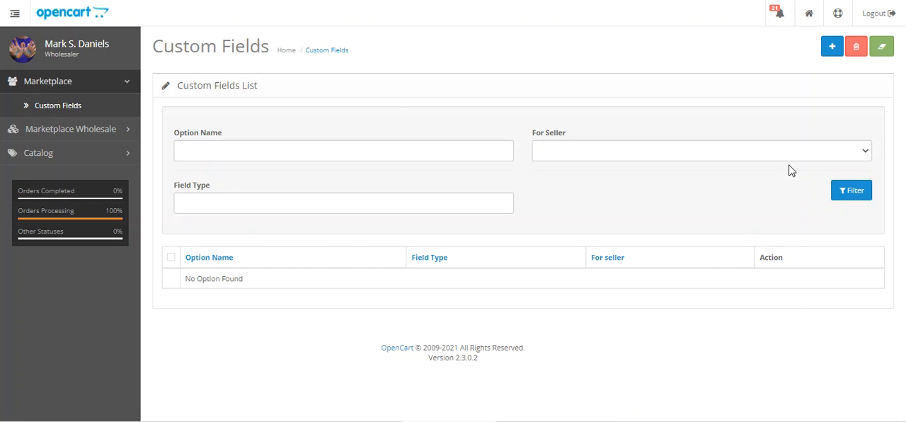
pyautogui.click(829, 54)
pyautogui.click(829, 55)
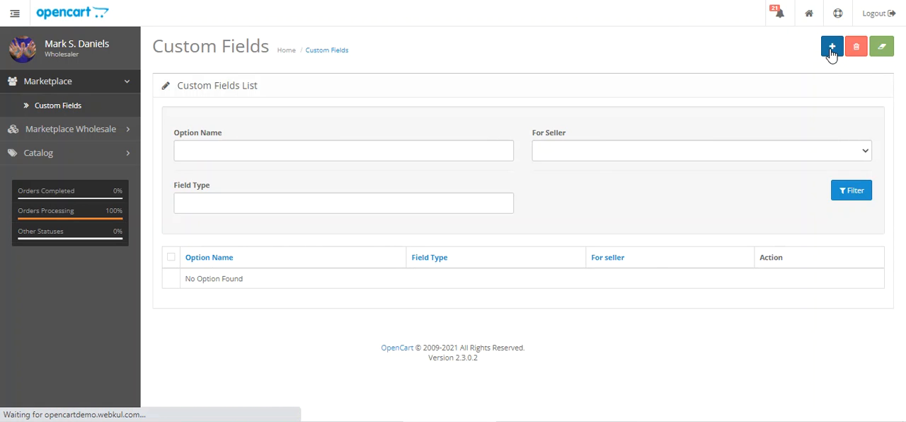
# Check the custom field form's name, description, required and seller settings and its available field types.
pyautogui.click(334, 123)
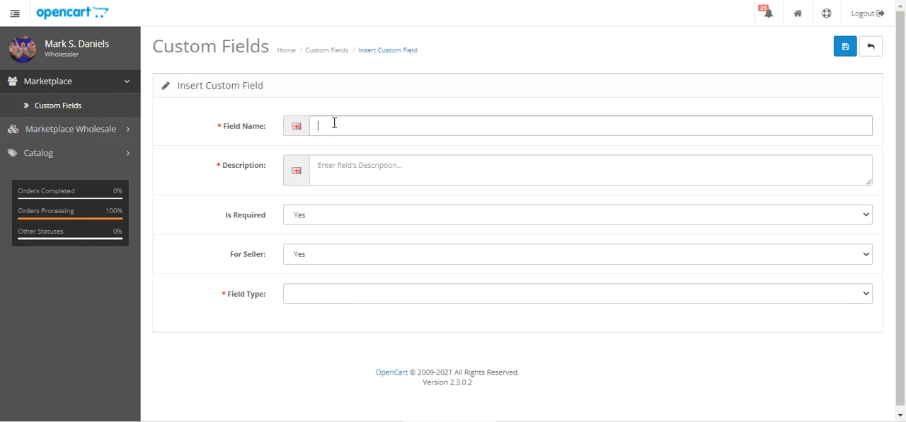
pyautogui.click(339, 168)
pyautogui.click(323, 221)
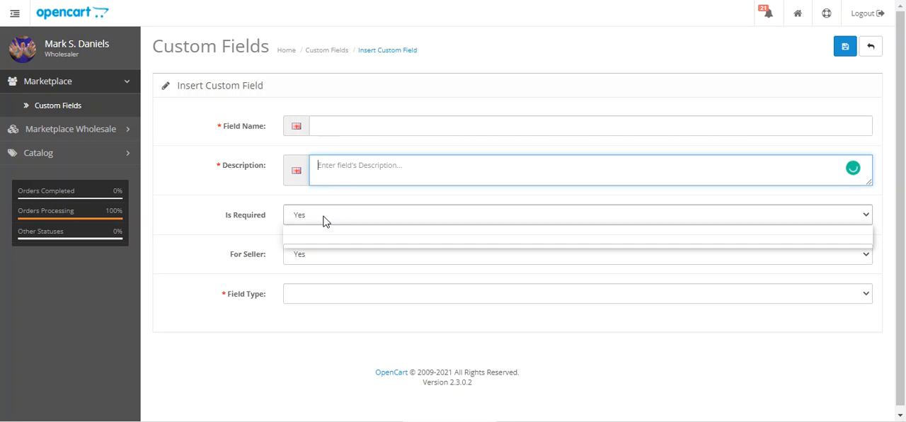
pyautogui.click(254, 251)
pyautogui.click(327, 257)
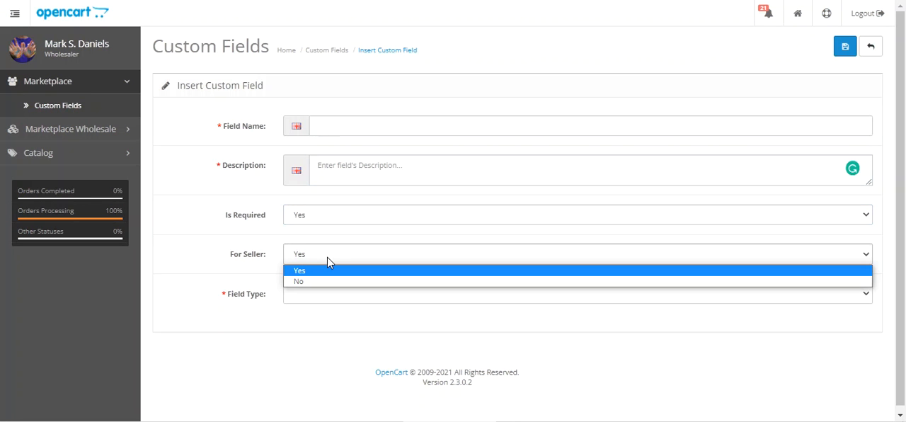
pyautogui.click(327, 269)
pyautogui.click(318, 295)
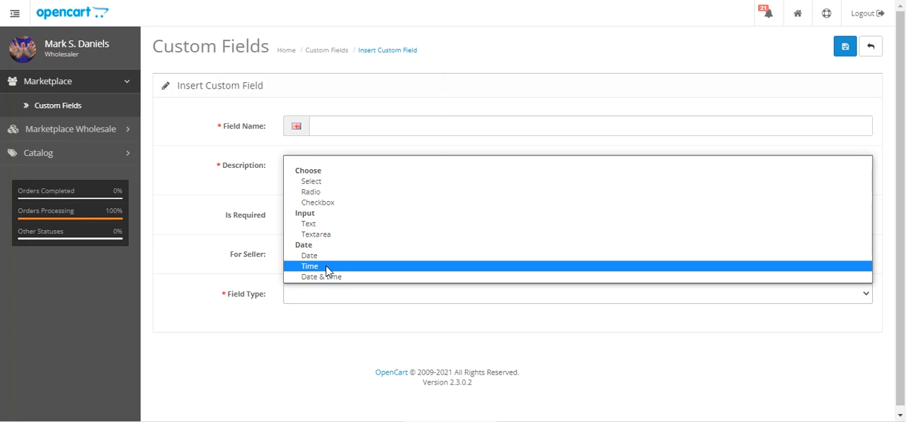
pyautogui.click(202, 283)
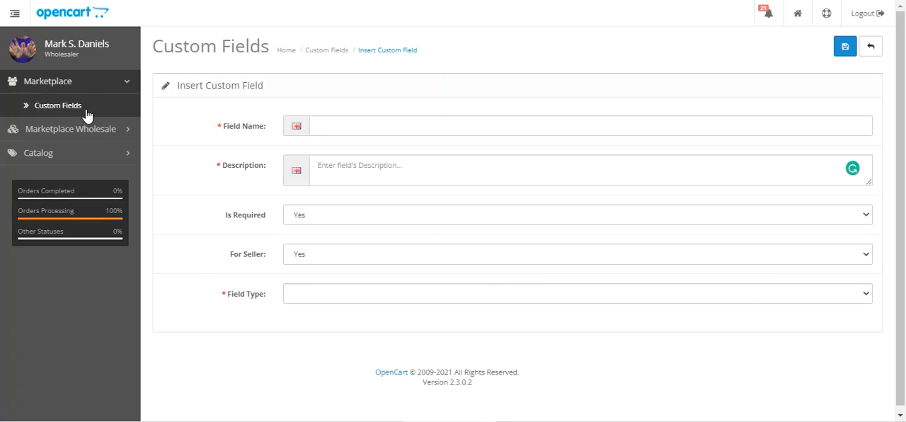
# Log out of the wholesaler back end and log in to the storefront as seller with the prefilled credentials.
pyautogui.click(113, 133)
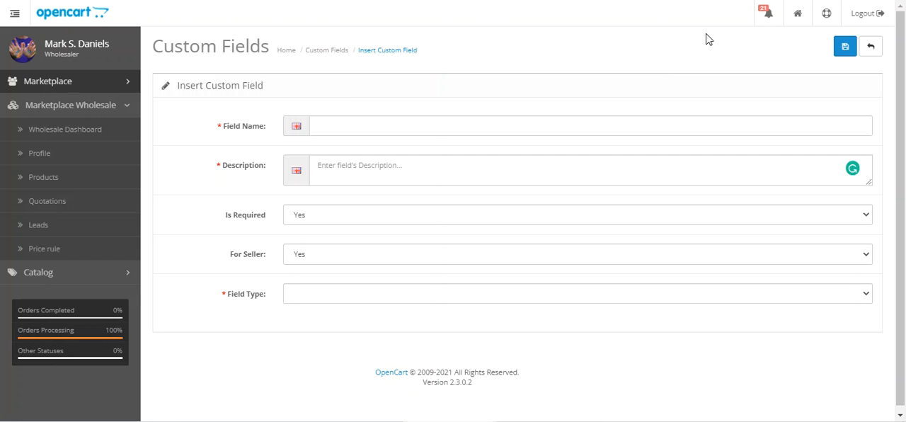
pyautogui.click(867, 14)
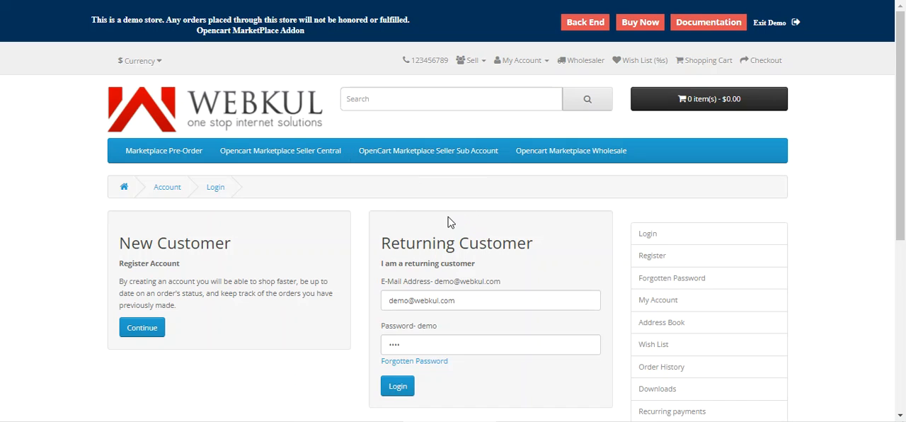
pyautogui.scroll(-2, 428, 314)
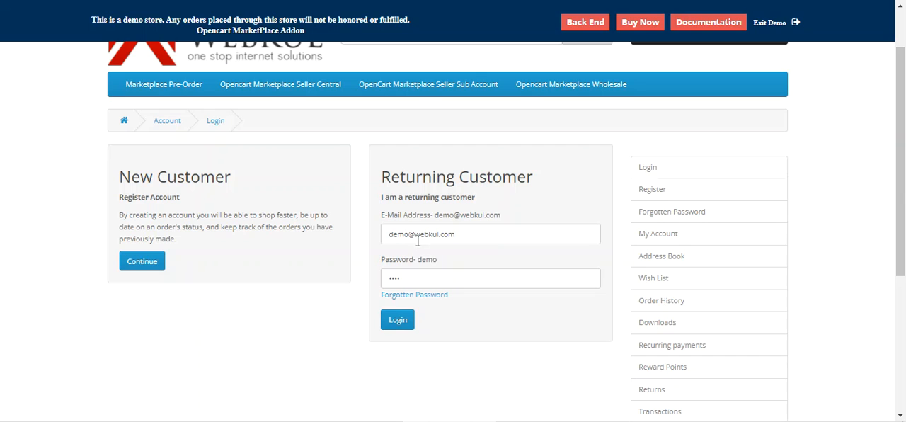
pyautogui.click(400, 324)
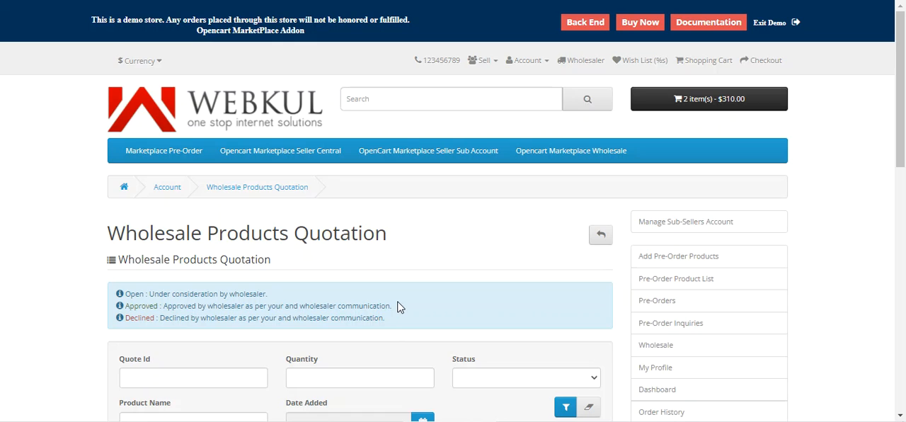
# Review the seller's wholesale products quotation page, including its status explanations, filters and quote list.
pyautogui.scroll(-4, 399, 306)
pyautogui.scroll(5, 418, 305)
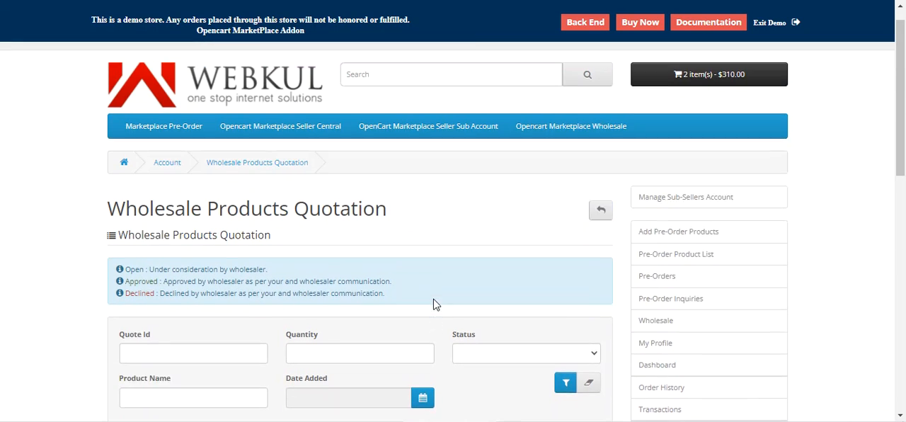
pyautogui.moveTo(903, 99); pyautogui.dragTo(903, 151)
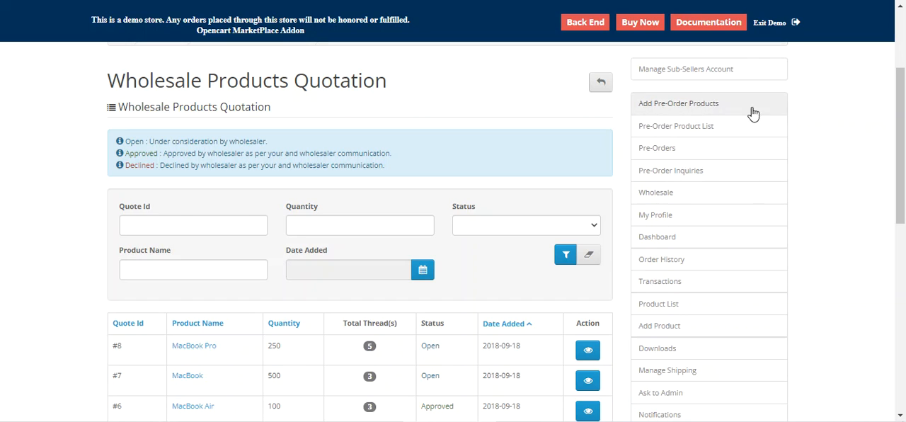
# Open the seller's Wholesale Product page and review its search field and product list.
pyautogui.click(669, 201)
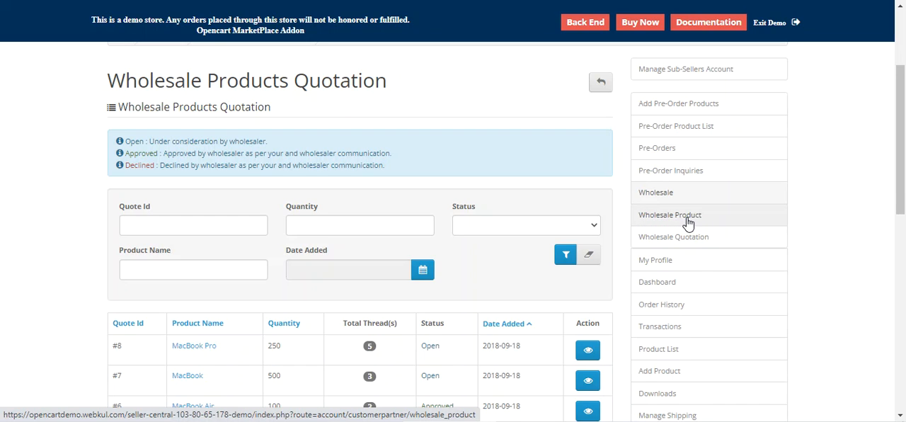
pyautogui.click(686, 224)
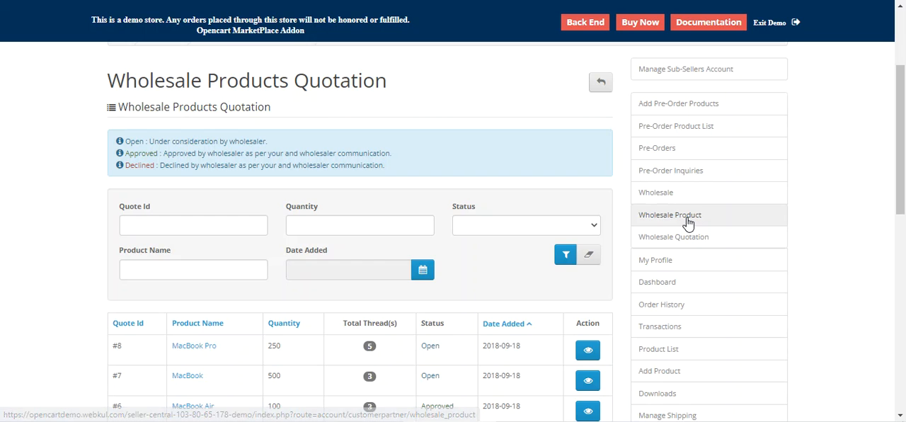
pyautogui.scroll(-2, 465, 256)
pyautogui.click(163, 167)
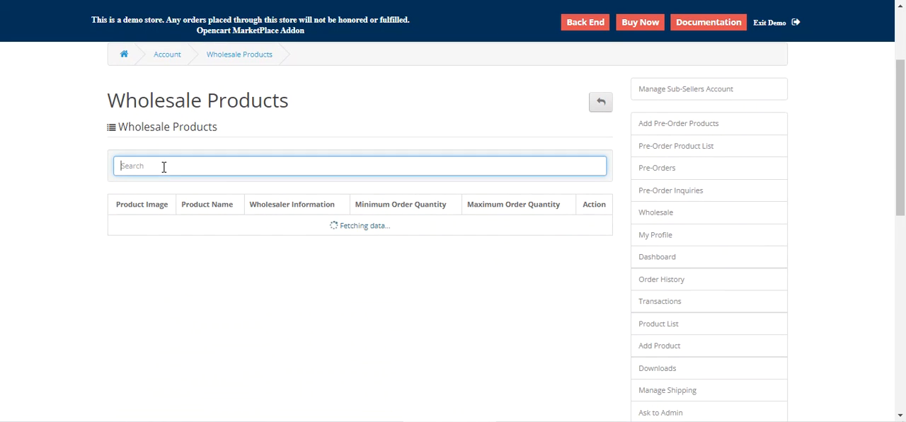
pyautogui.scroll(-4, 208, 272)
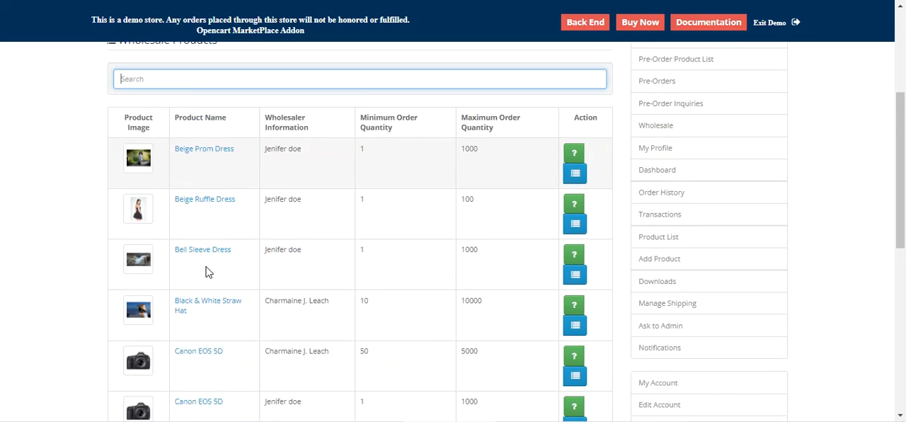
# View the wholesale price list of the Beige Prom Dress.
pyautogui.scroll(5, 206, 278)
pyautogui.scroll(-3, 207, 278)
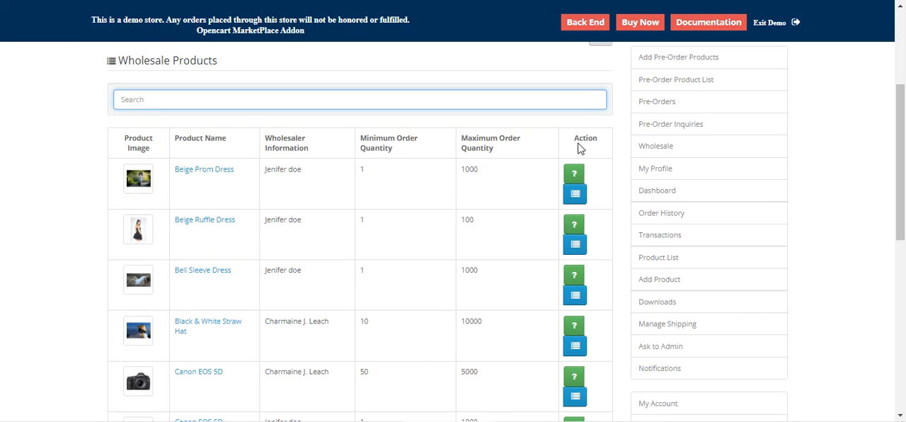
pyautogui.click(576, 197)
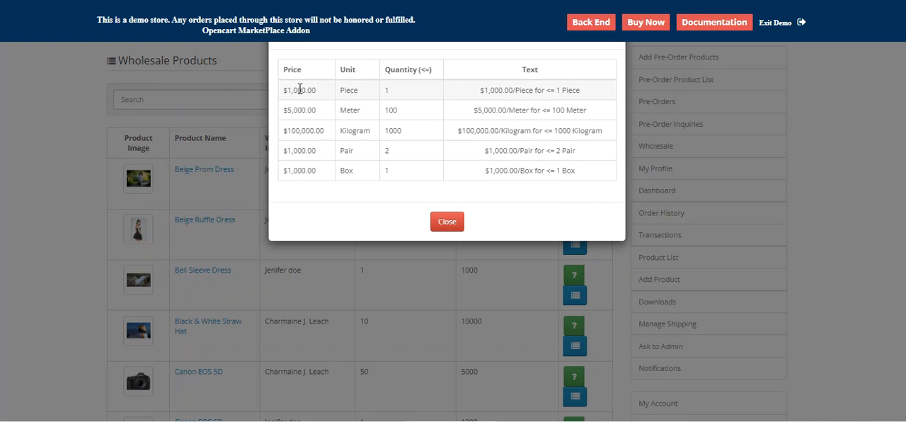
# Examine the unit, quantity and text columns of the Beige Prom Dress wholesale price list, and close the list.
pyautogui.moveTo(357, 74); pyautogui.dragTo(345, 73)
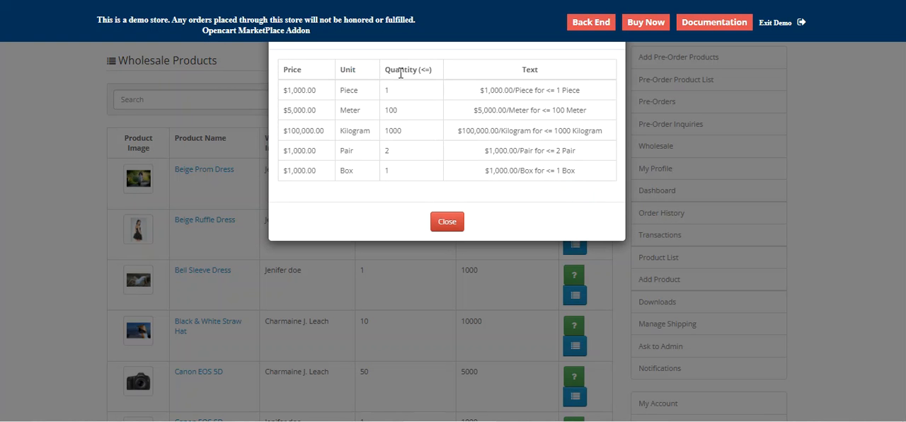
pyautogui.moveTo(399, 73); pyautogui.dragTo(433, 75)
pyautogui.click(526, 70)
pyautogui.moveTo(525, 71); pyautogui.dragTo(539, 72)
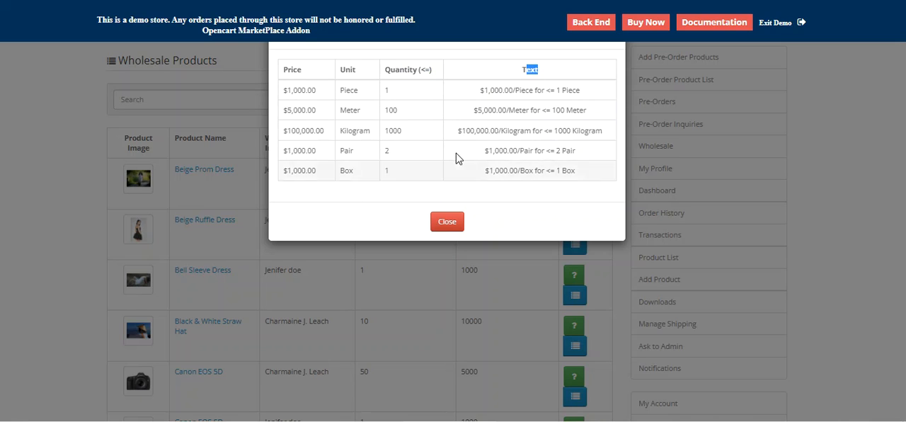
pyautogui.click(223, 177)
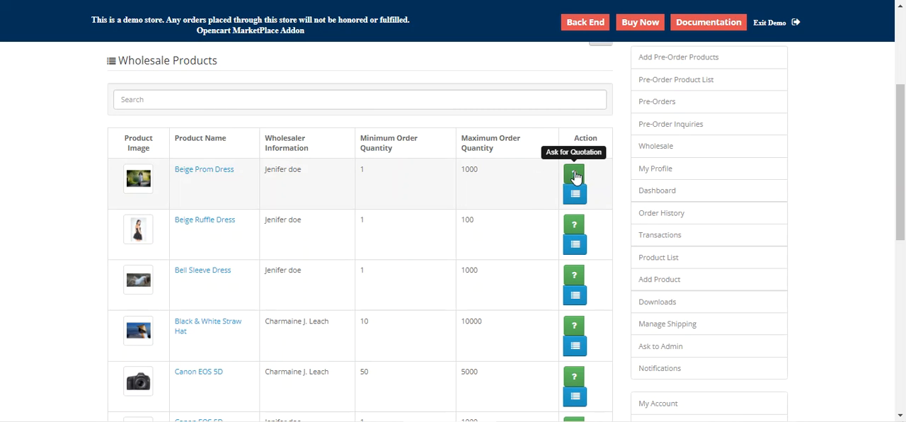
# Open the quotation request form for the Beige Prom Dress, check its quantity and message fields, and close it without submitting.
pyautogui.click(574, 175)
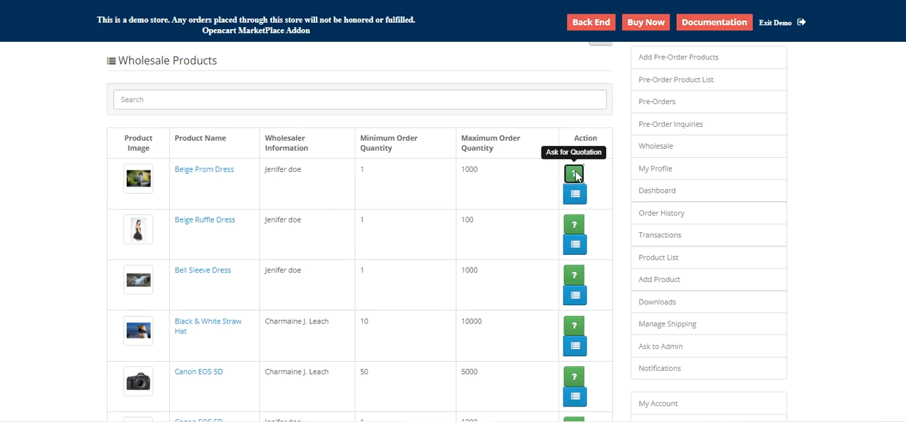
pyautogui.click(398, 127)
pyautogui.press('Tab')
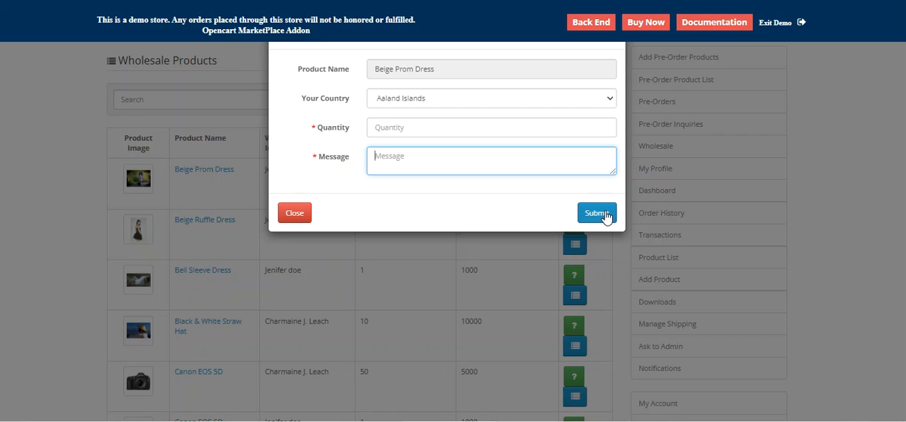
pyautogui.click(292, 218)
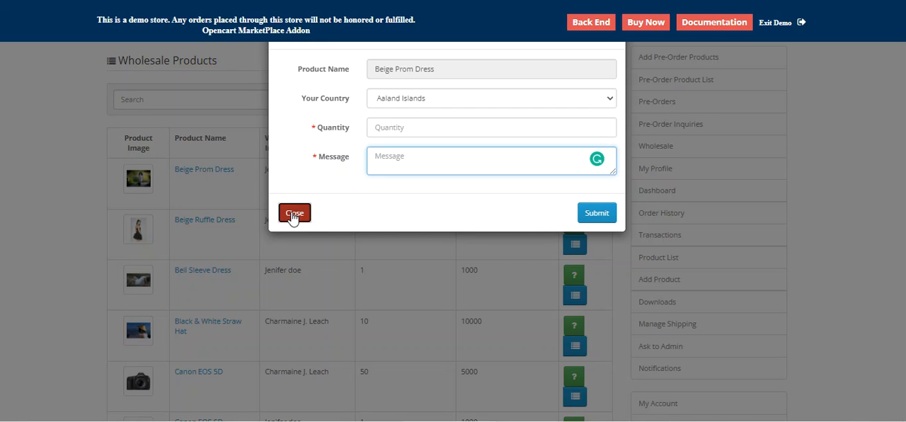
# Open the seller's Wholesale Quotation page and review its filters and quote list.
pyautogui.scroll(1, 578, 185)
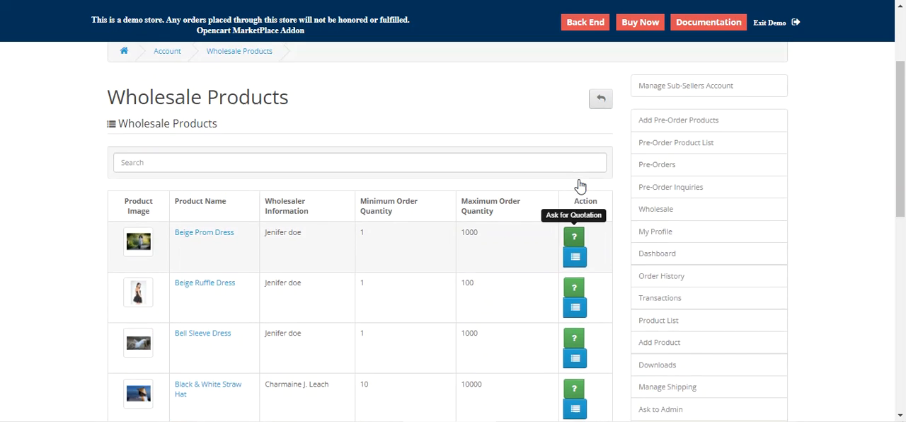
pyautogui.moveTo(672, 215)
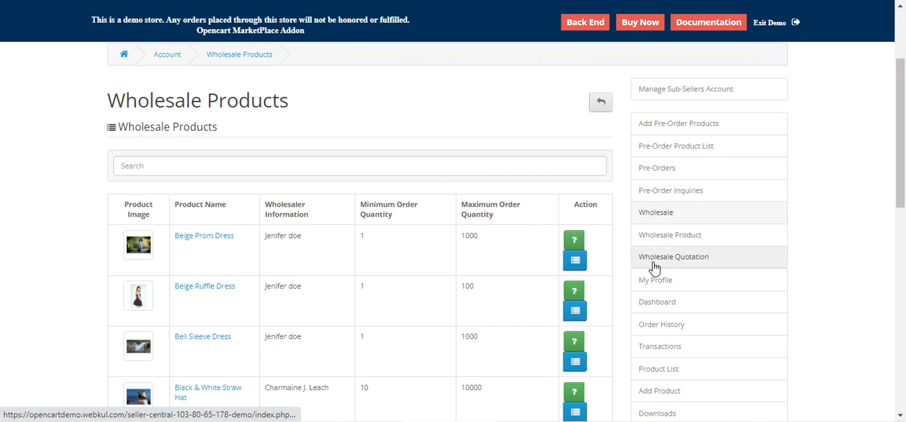
pyautogui.click(672, 262)
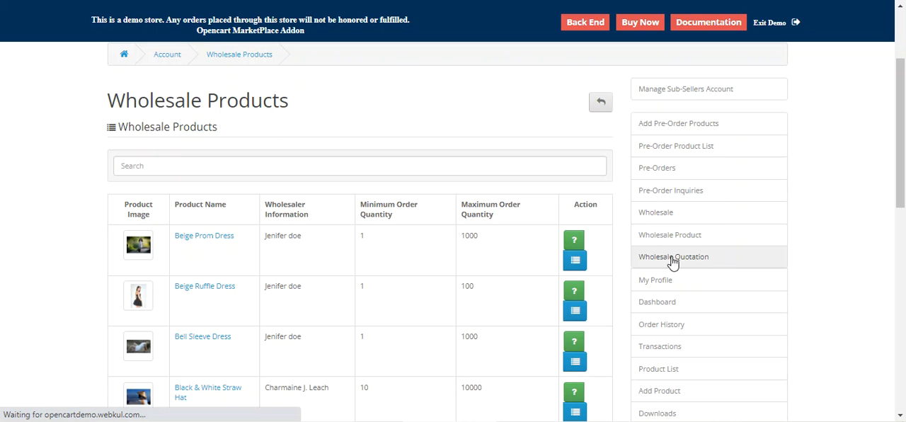
pyautogui.scroll(-4, 441, 267)
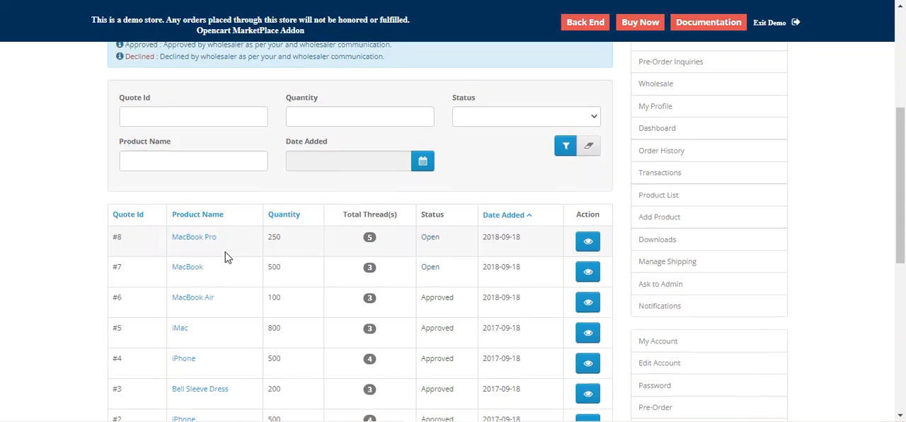
pyautogui.scroll(1, 227, 257)
pyautogui.scroll(-1, 232, 262)
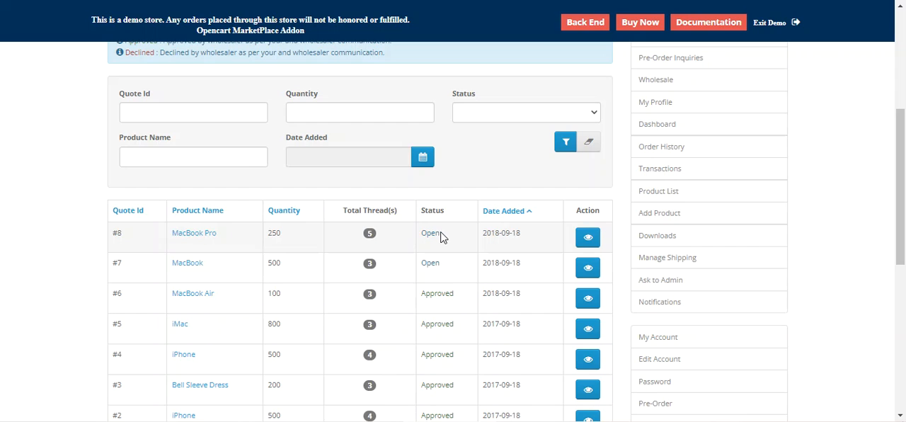
# Open the MacBook Pro quote and review its status and the messages exchanged between wholesaler and seller.
pyautogui.click(588, 238)
pyautogui.scroll(-3, 504, 284)
pyautogui.scroll(1, 503, 282)
pyautogui.scroll(-2, 501, 283)
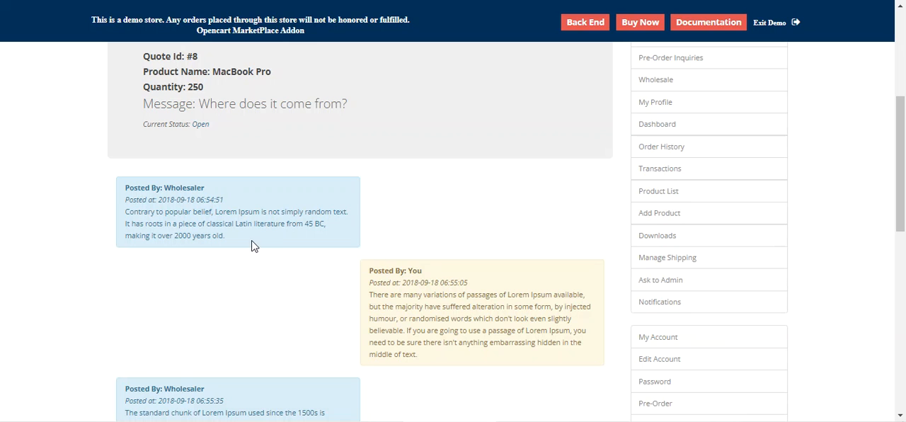
pyautogui.moveTo(153, 124); pyautogui.dragTo(177, 124)
pyautogui.scroll(-5, 360, 254)
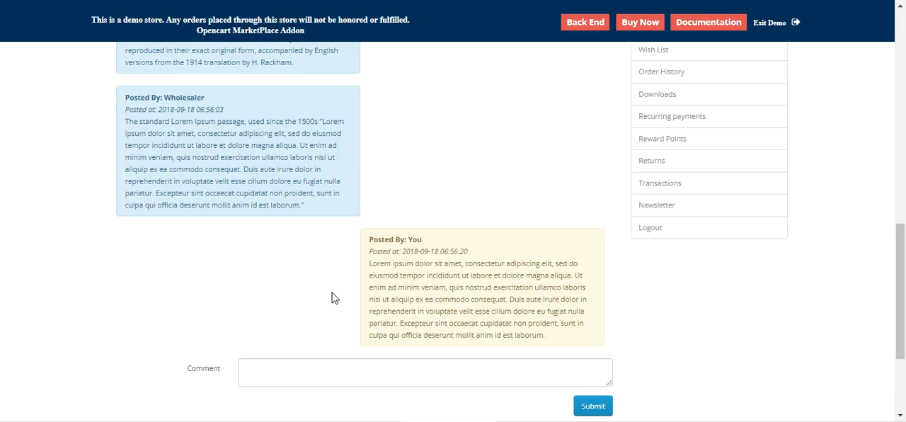
pyautogui.scroll(4, 334, 297)
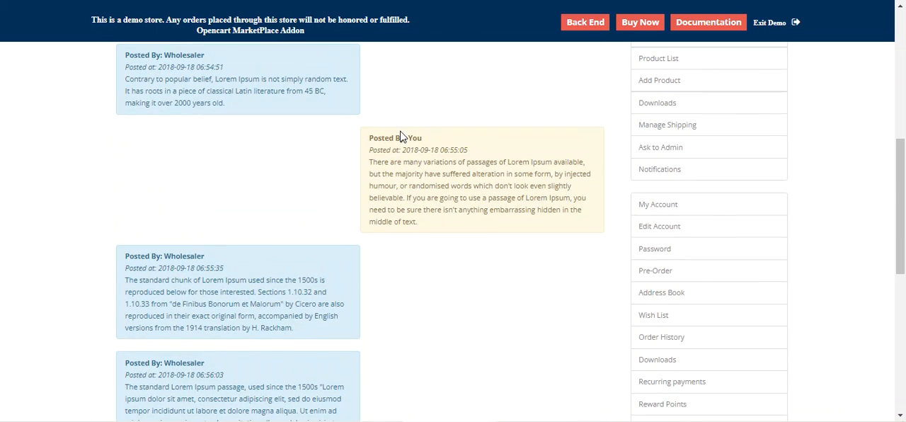
pyautogui.moveTo(383, 137); pyautogui.dragTo(421, 137)
pyautogui.scroll(-3, 240, 155)
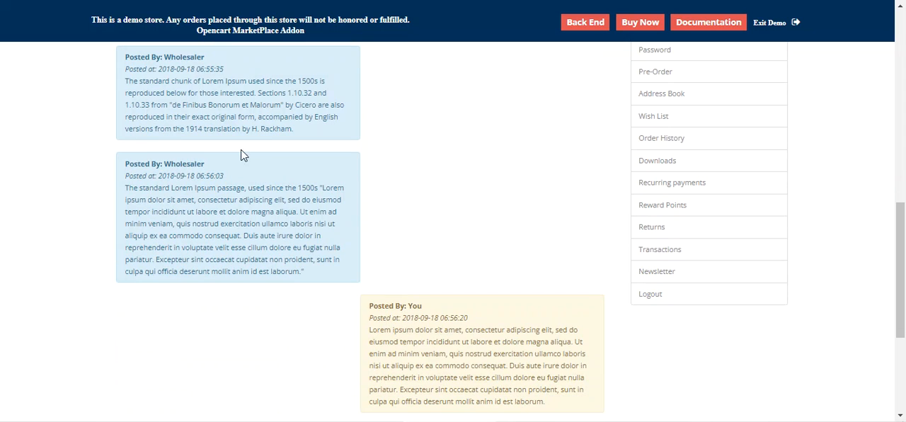
pyautogui.doubleClick(184, 59)
pyautogui.scroll(-4, 400, 275)
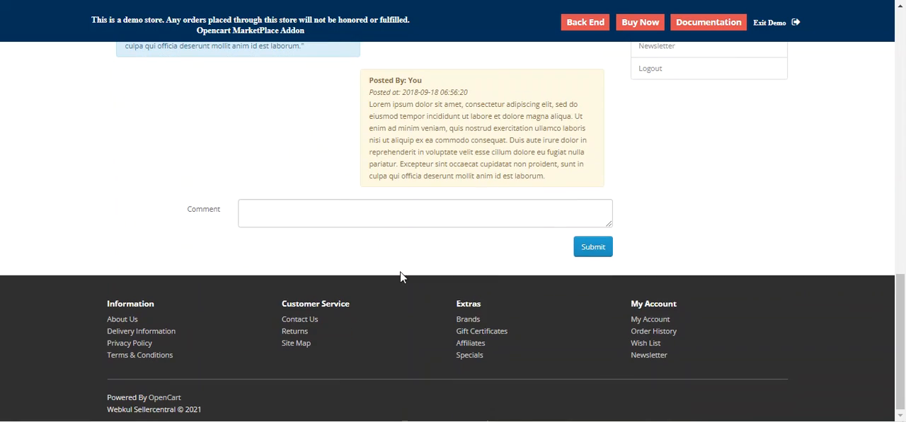
# Check the comment field below the MacBook Pro quote's messages and the quote summary above them.
pyautogui.click(598, 249)
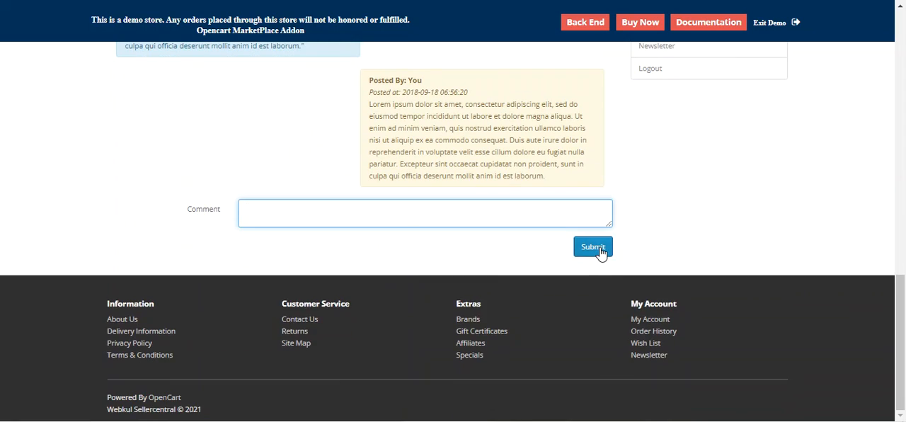
pyautogui.scroll(2, 600, 252)
pyautogui.scroll(6, 576, 263)
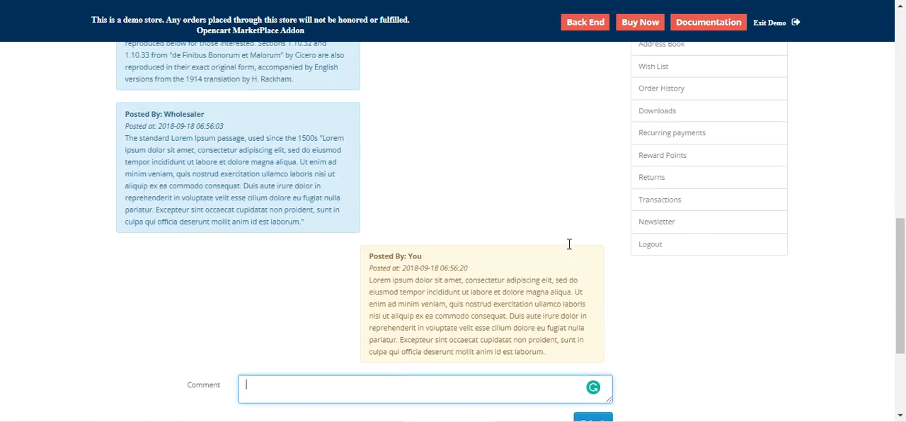
pyautogui.scroll(3, 556, 231)
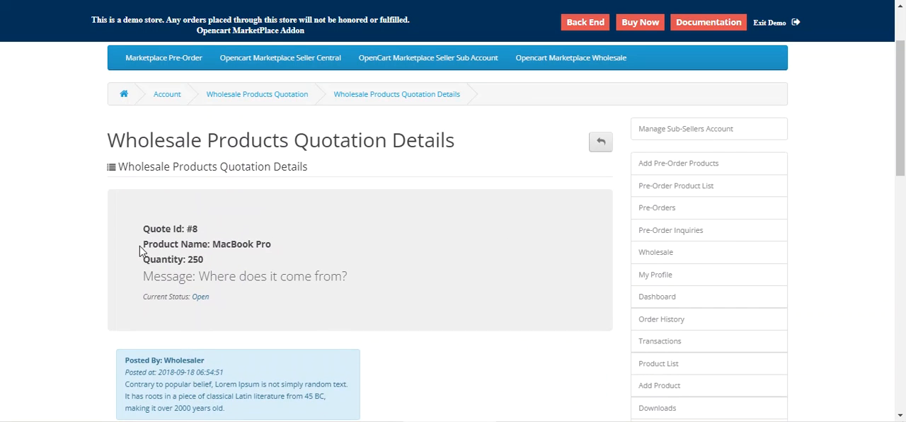
pyautogui.scroll(-1, 904, 144)
pyautogui.scroll(-1, 905, 143)
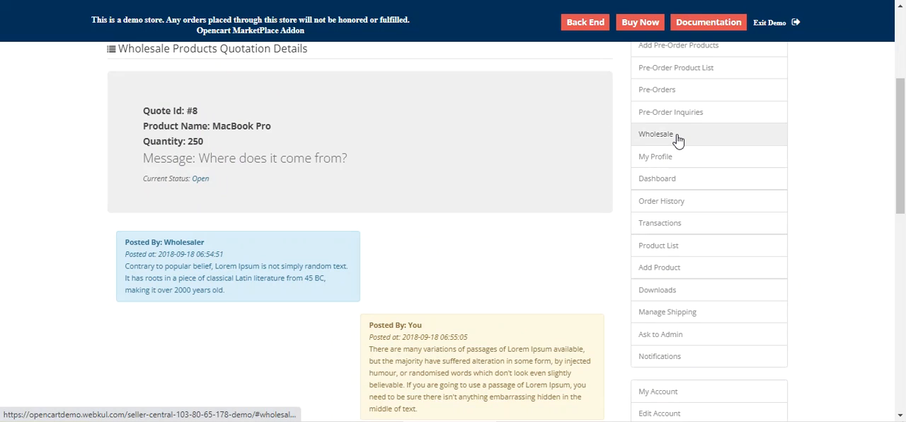
# Show the seller's wholesale page links, and open the Opencart Marketplace Wholesale category to look over its products.
pyautogui.click(677, 139)
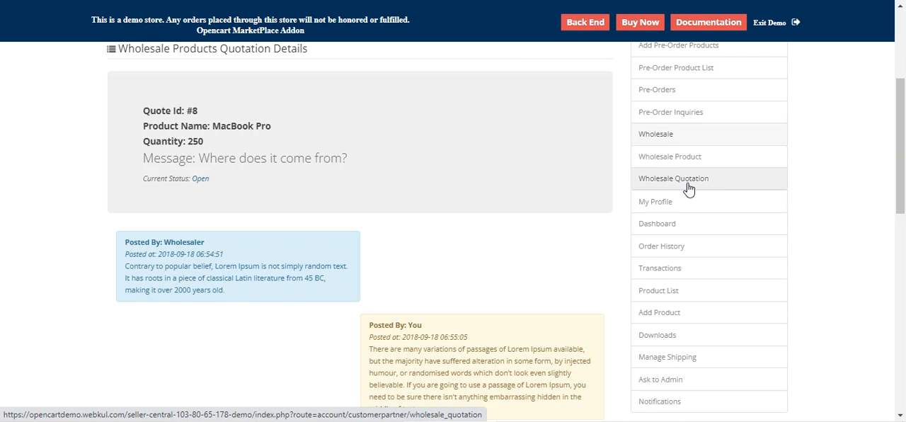
pyautogui.scroll(2, 627, 190)
pyautogui.scroll(2, 627, 190)
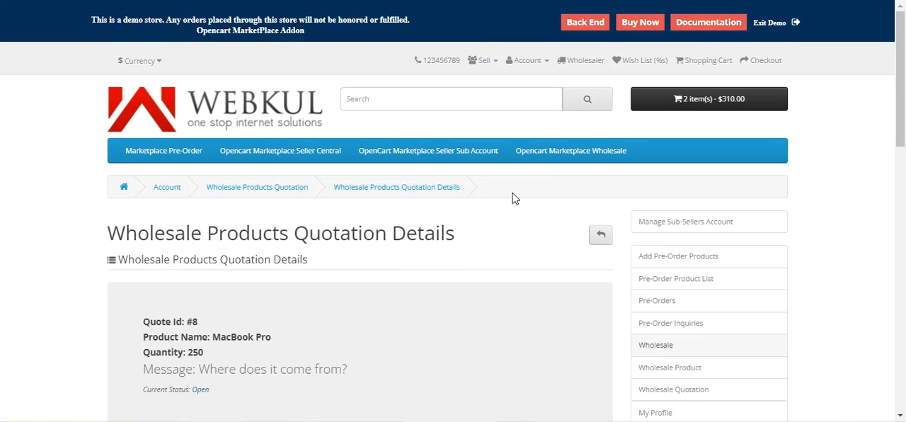
pyautogui.click(571, 152)
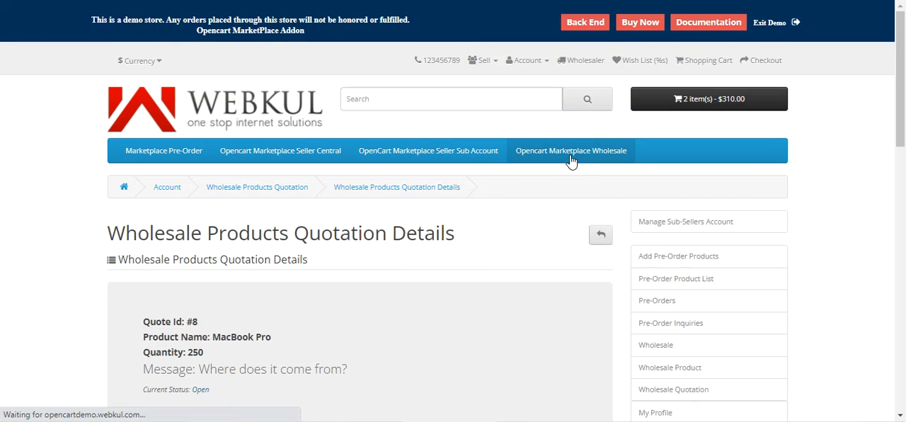
pyautogui.scroll(-4, 509, 222)
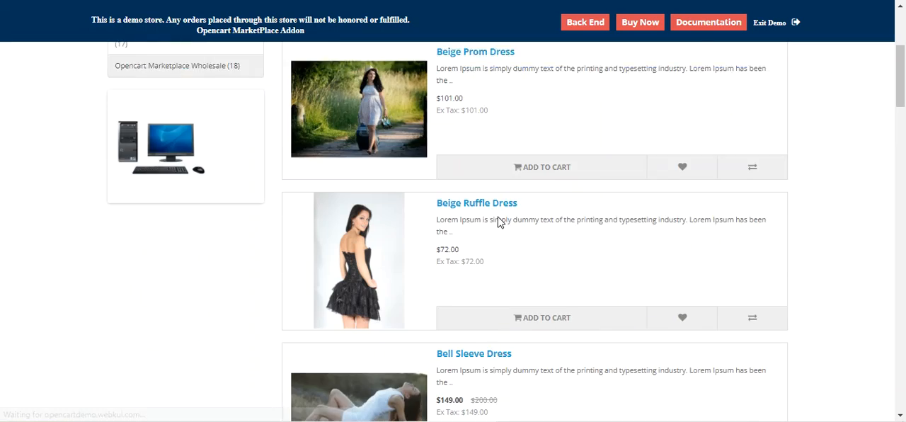
pyautogui.scroll(2, 397, 198)
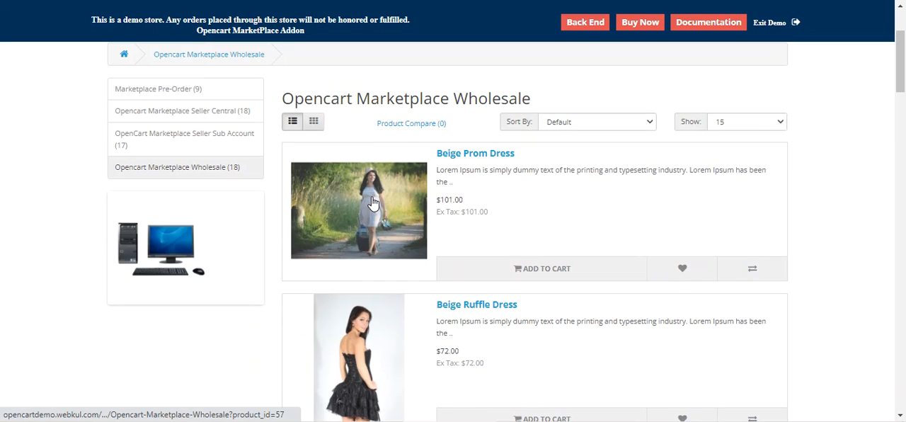
# Open the Beige Prom Dress product page and examine its wholesale rates, minimum and maximum order quantities and total production capacity.
pyautogui.click(373, 203)
pyautogui.scroll(-3, 902, 182)
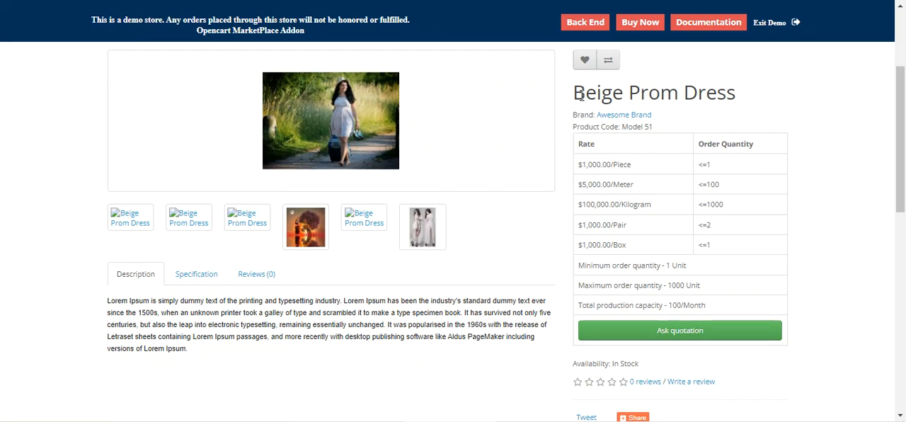
pyautogui.moveTo(584, 94); pyautogui.dragTo(727, 94)
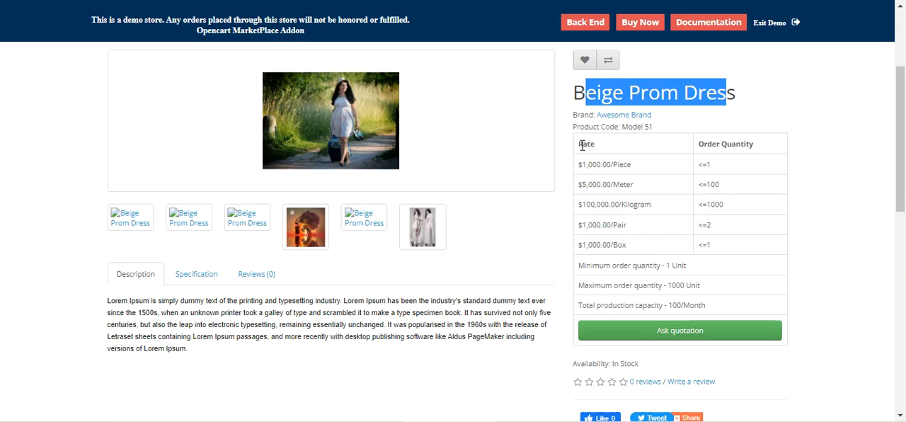
pyautogui.moveTo(584, 266); pyautogui.dragTo(657, 265)
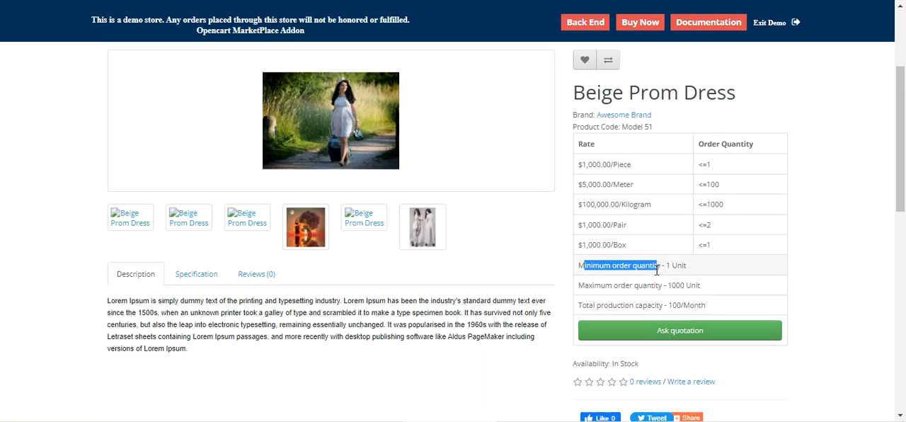
pyautogui.moveTo(588, 285); pyautogui.dragTo(655, 286)
pyautogui.moveTo(583, 305); pyautogui.dragTo(665, 319)
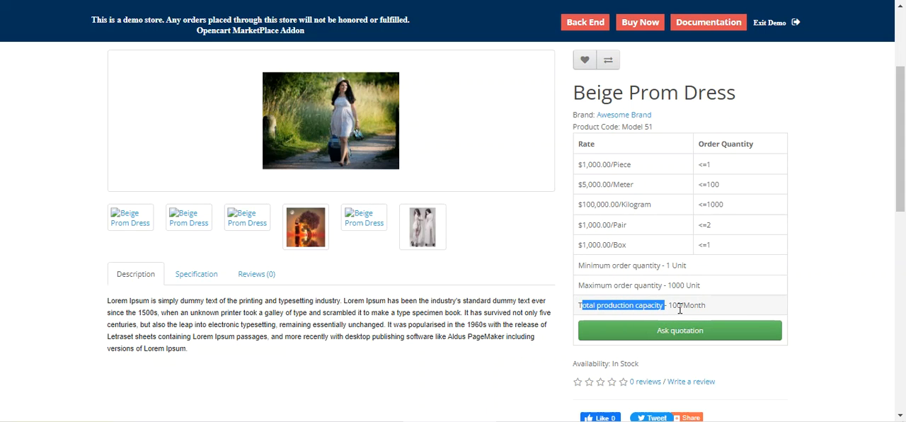
pyautogui.scroll(2, 686, 304)
pyautogui.scroll(-3, 441, 271)
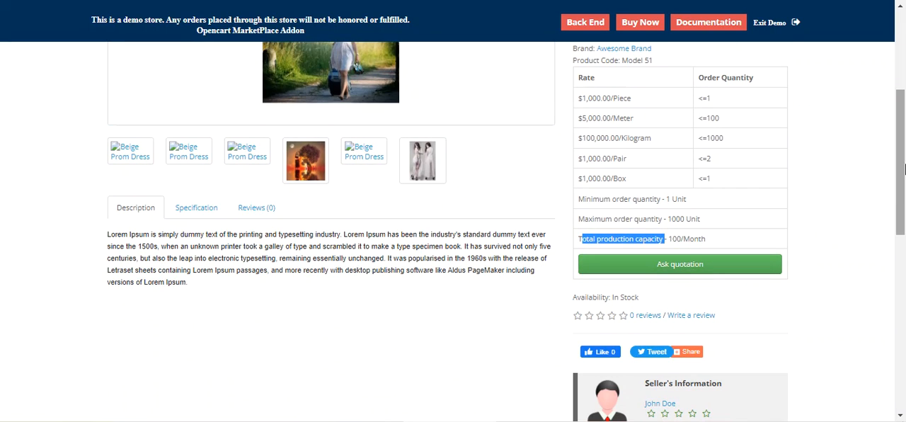
# Return to the wholesale category and open the Black Leather Jacket page to review its purchase options, seller information and related products.
pyautogui.scroll(2, 896, 169)
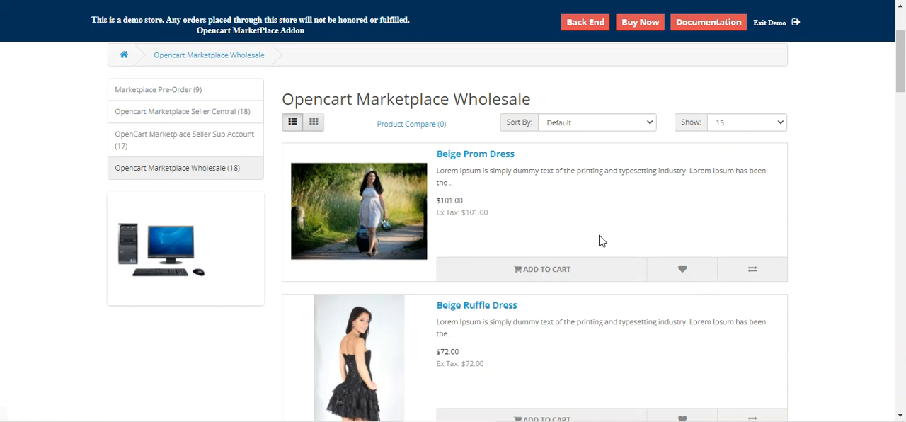
pyautogui.scroll(-6, 904, 96)
pyautogui.scroll(1, 400, 177)
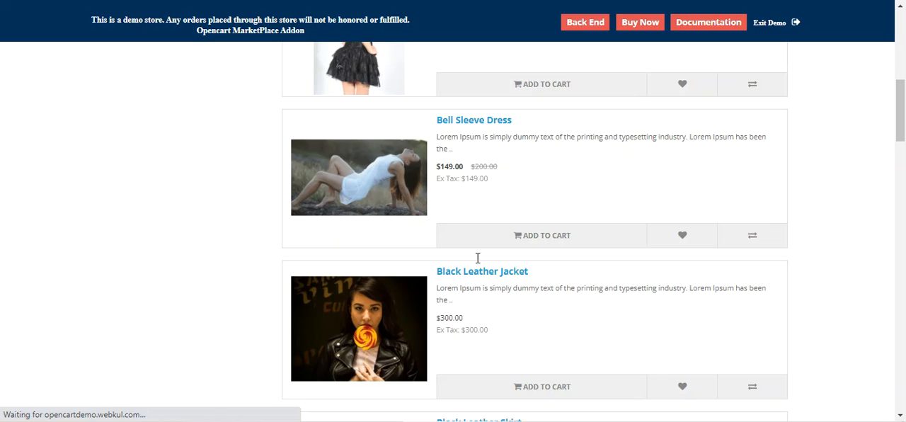
pyautogui.scroll(-8, 430, 244)
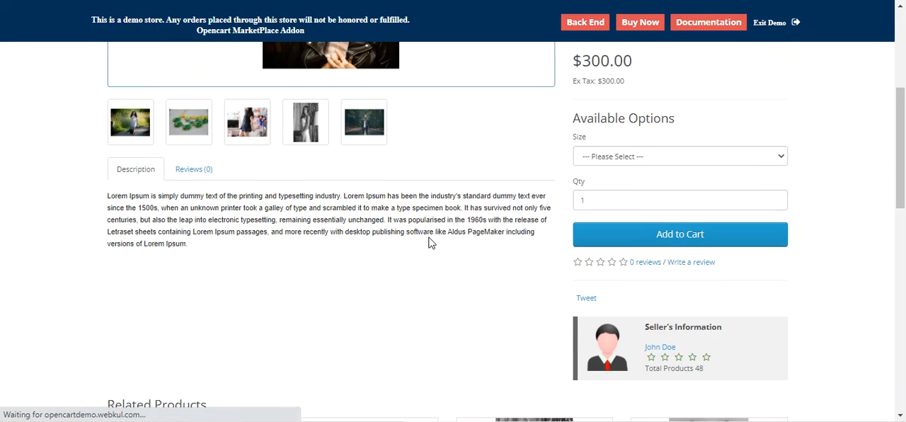
pyautogui.scroll(-6, 430, 244)
pyautogui.scroll(10, 430, 244)
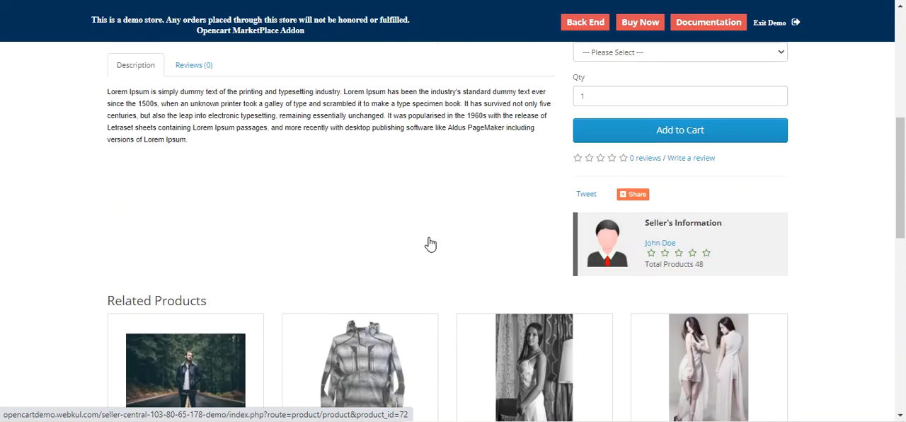
# Return to the wholesale category and reopen the Beige Prom Dress page to review its rate table, seller information and related products.
pyautogui.scroll(3, 433, 237)
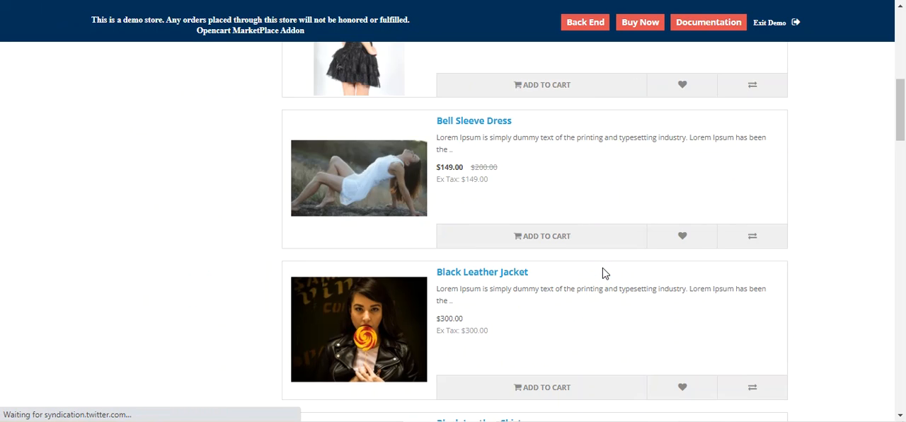
pyautogui.scroll(5, 603, 274)
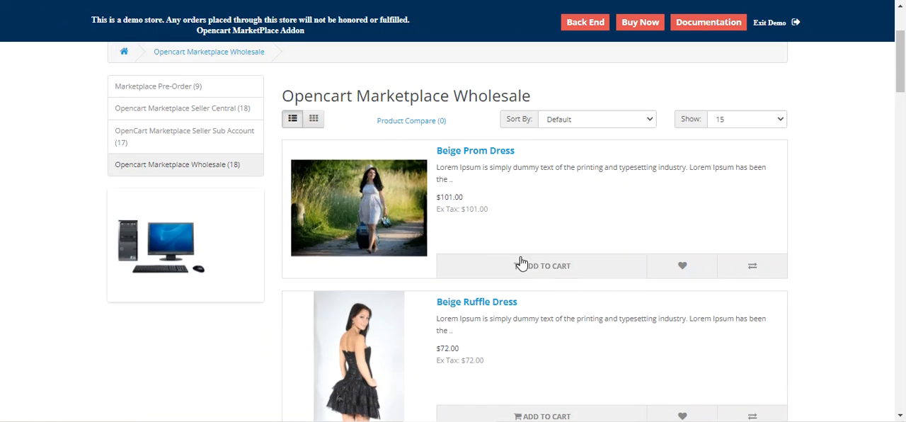
pyautogui.click(393, 215)
pyautogui.scroll(-5, 410, 234)
pyautogui.scroll(2, 568, 236)
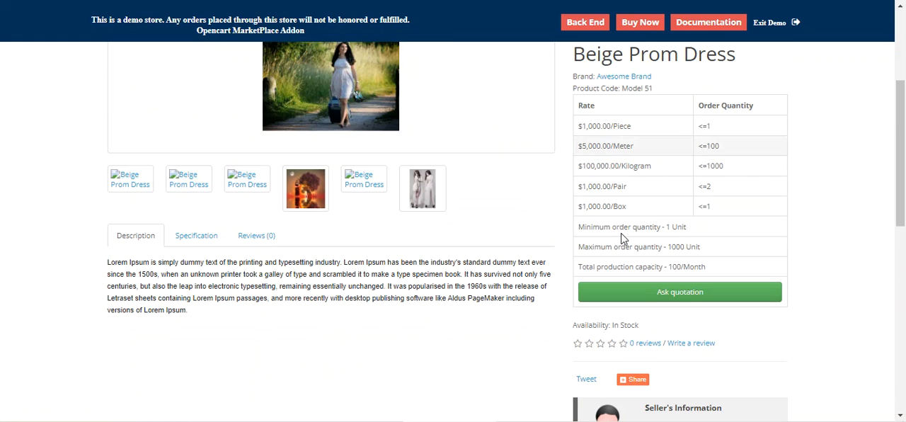
pyautogui.scroll(-4, 614, 177)
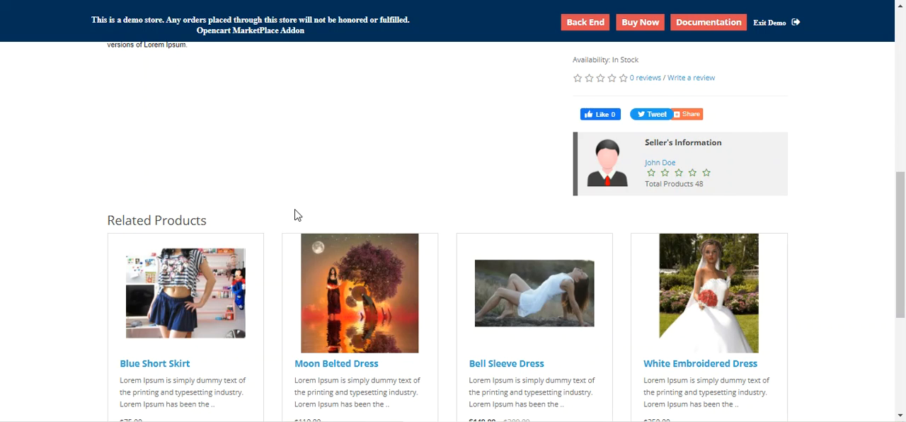
pyautogui.scroll(2, 311, 212)
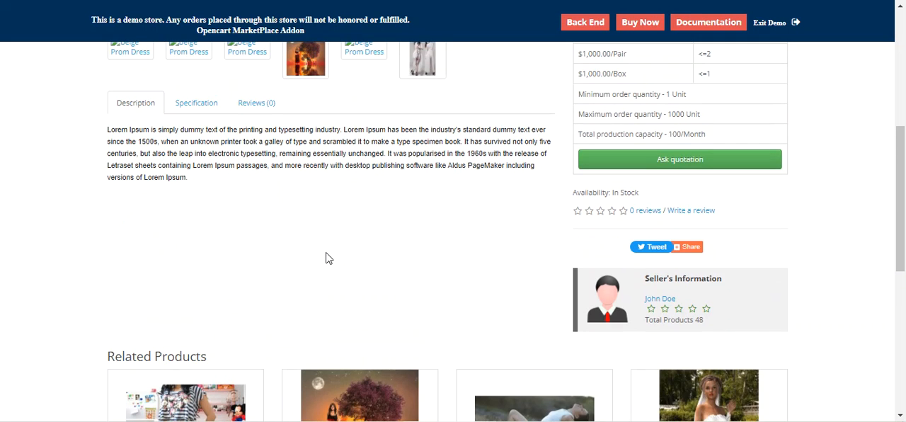
pyautogui.scroll(2, 332, 255)
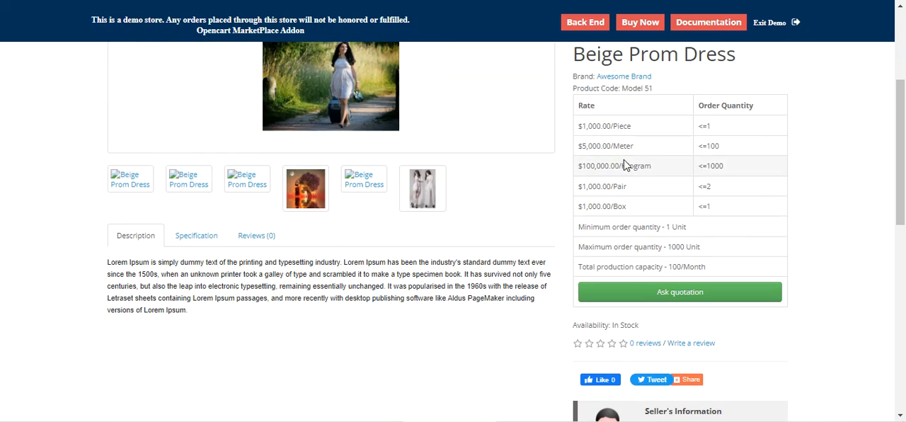
pyautogui.scroll(2, 623, 165)
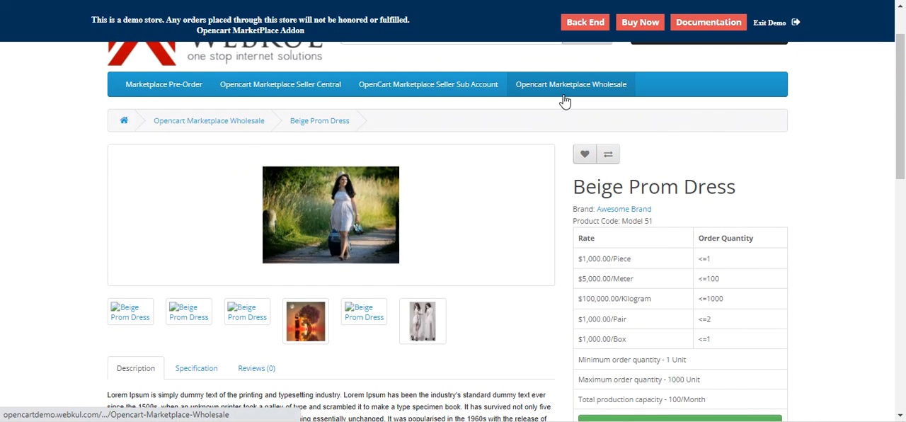
pyautogui.scroll(1, 619, 145)
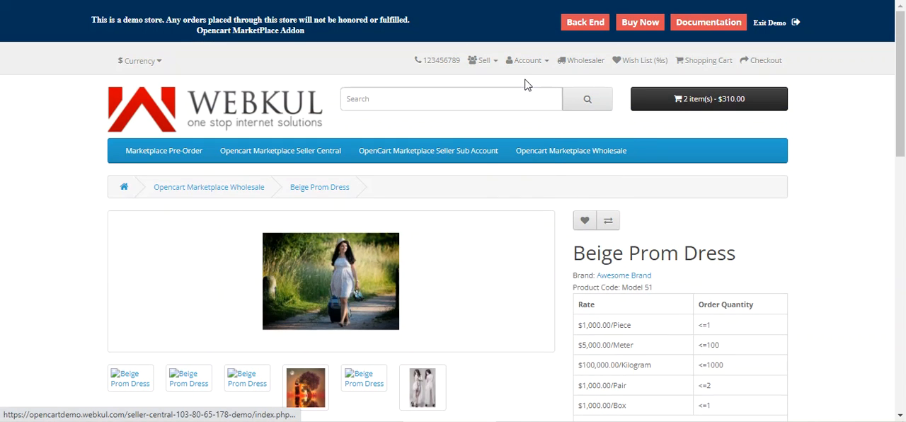
# Open the seller's account page and show its Wholesale Product and Wholesale Quotation links.
pyautogui.click(555, 157)
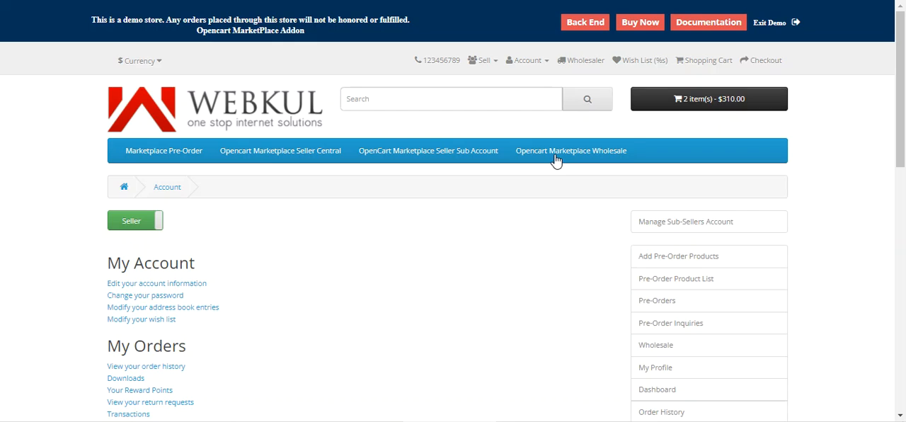
pyautogui.scroll(-2, 645, 251)
pyautogui.click(676, 218)
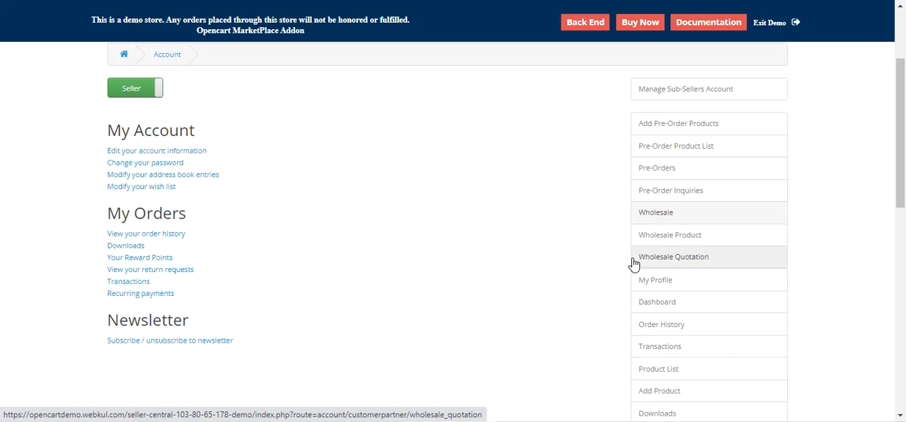
pyautogui.scroll(2, 630, 262)
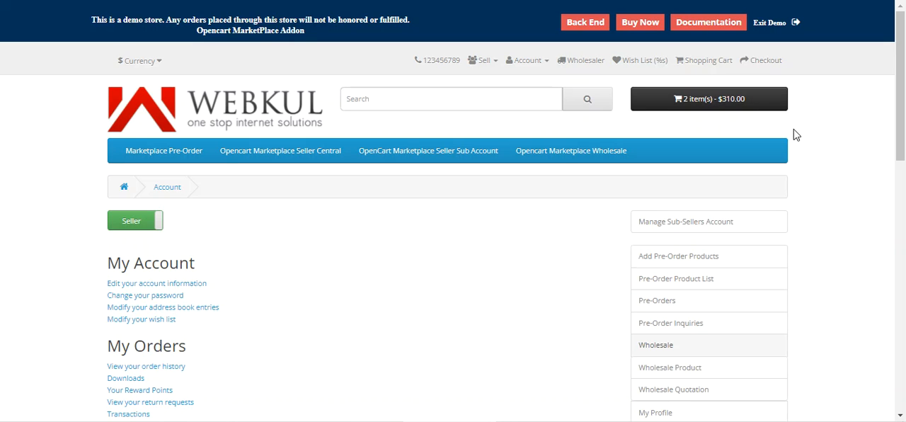
# Go to the wholesaler sign-in page, log in with the pre-filled credentials, and show the Marketplace Wholesale options.
pyautogui.click(579, 63)
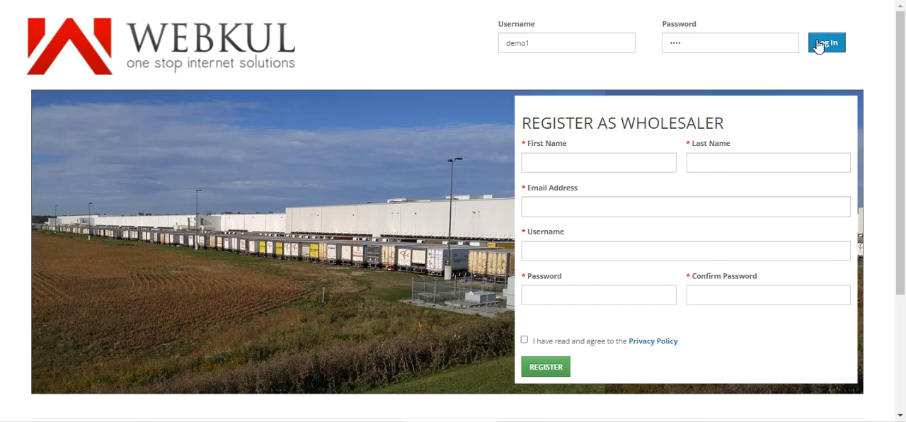
pyautogui.click(815, 44)
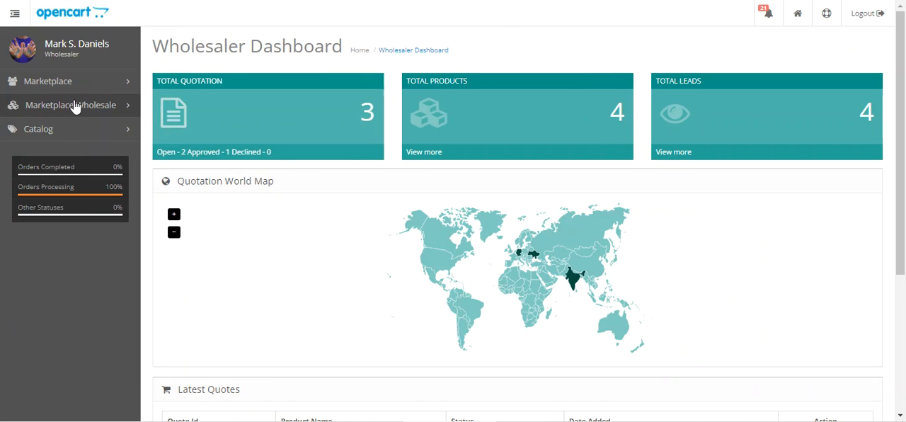
pyautogui.click(75, 106)
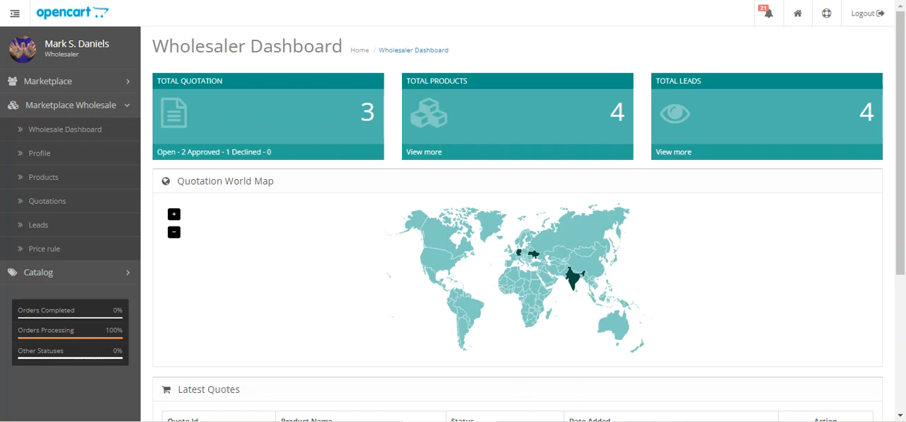
# Switch from the wholesaler account to the administrator account with the pre-filled login and open the Wholesale Dashboard.
pyautogui.click(879, 16)
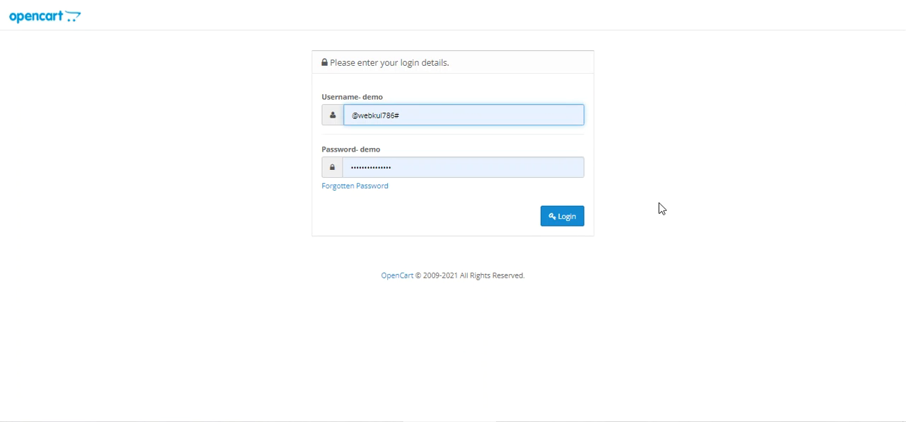
pyautogui.click(563, 223)
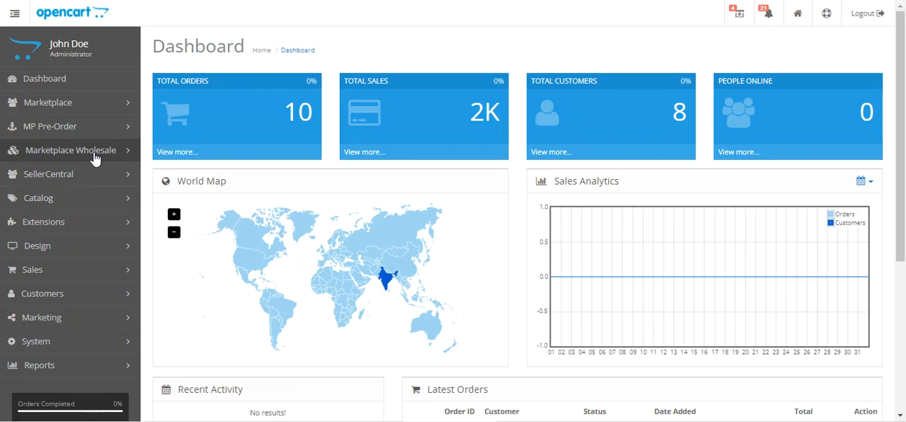
pyautogui.click(73, 159)
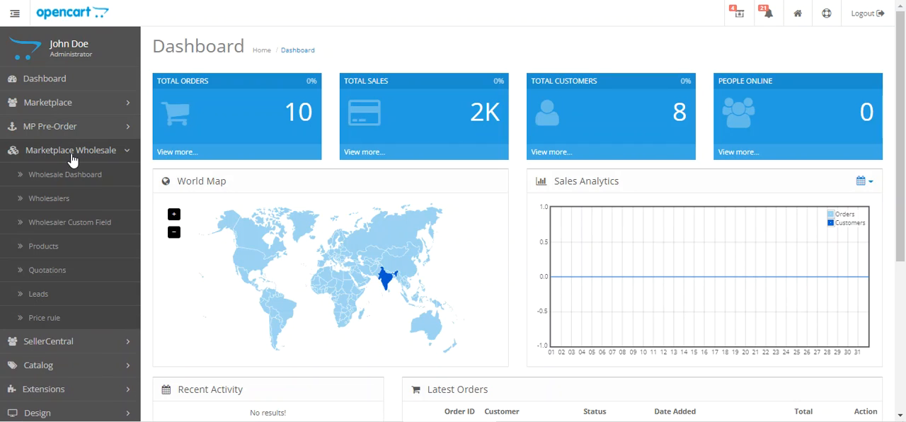
pyautogui.click(107, 182)
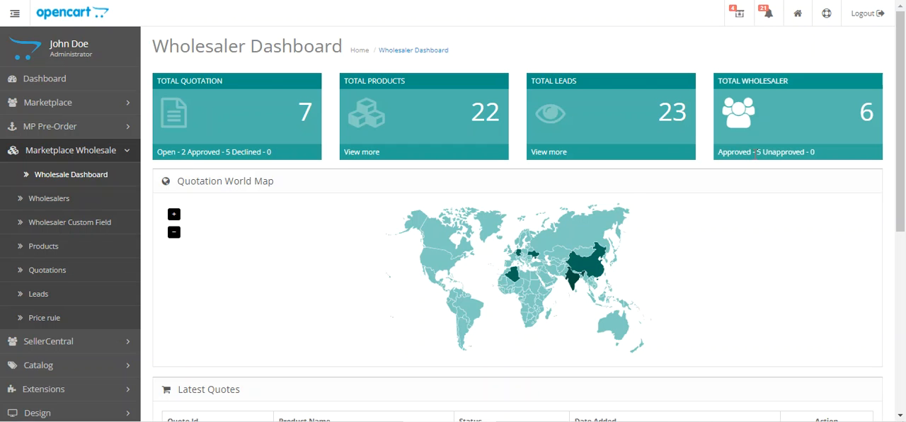
# Open the MacBook Pro quote #8 from the dashboard's Latest Quotes and examine its messages, comment field and status options.
pyautogui.moveTo(901, 124); pyautogui.dragTo(904, 266)
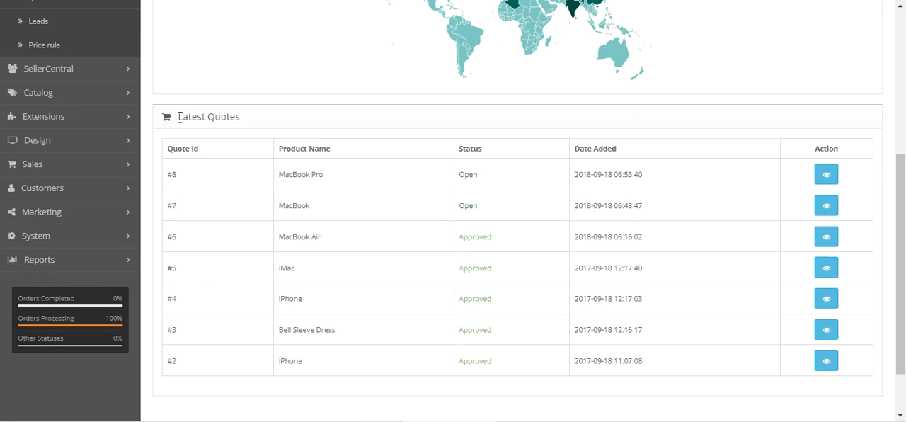
pyautogui.moveTo(179, 118); pyautogui.dragTo(249, 127)
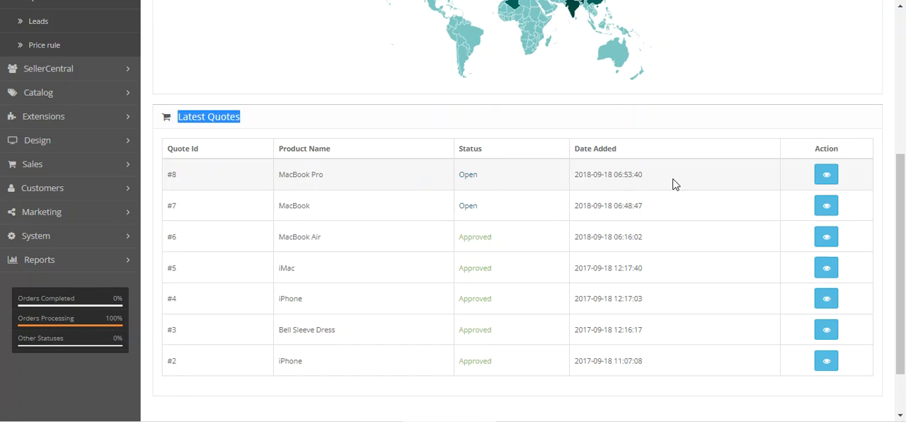
pyautogui.click(829, 181)
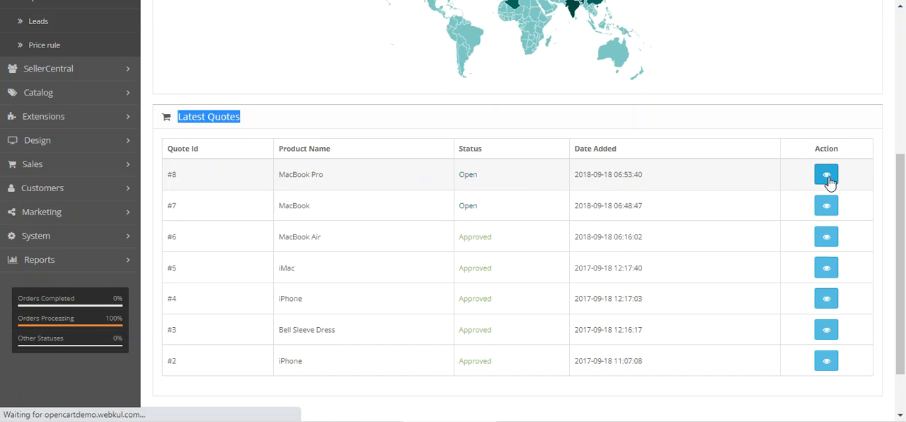
pyautogui.scroll(-1, 498, 251)
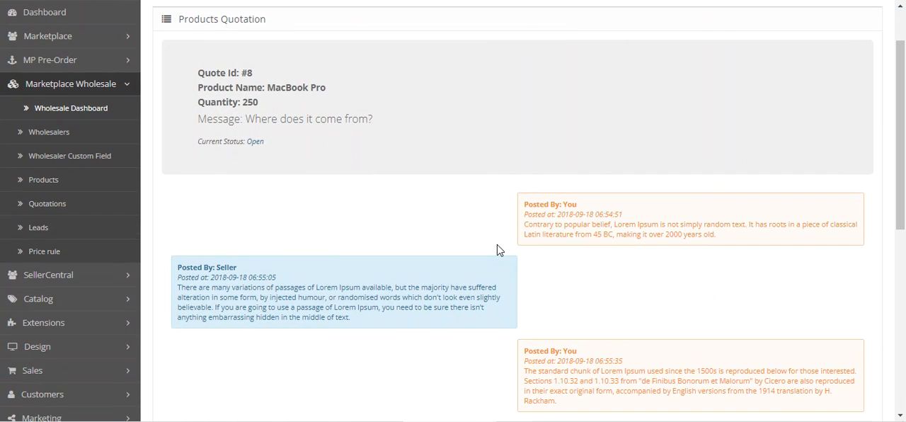
pyautogui.scroll(-5, 477, 244)
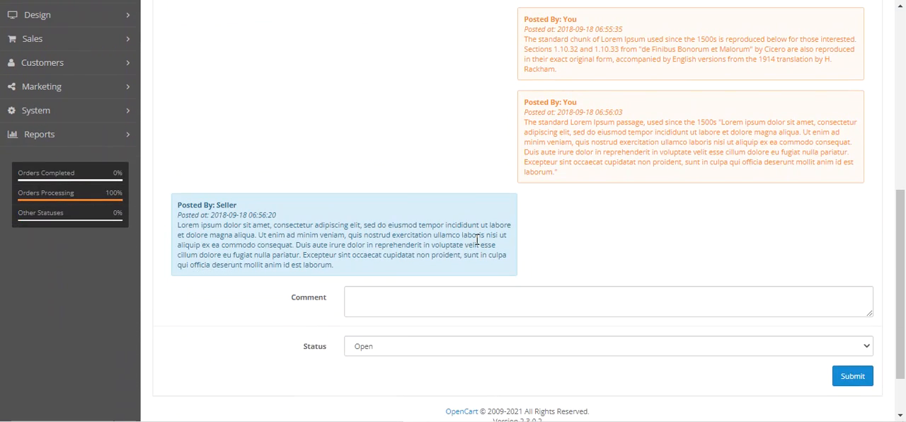
pyautogui.scroll(-2, 476, 240)
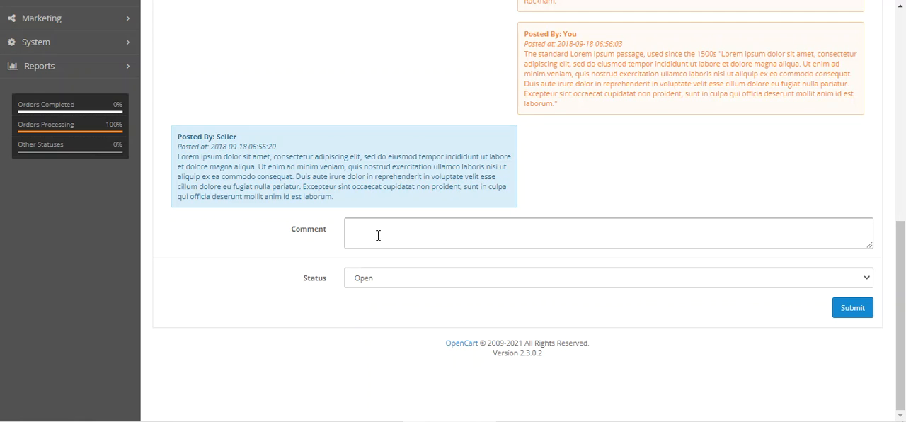
pyautogui.click(384, 283)
pyautogui.click(261, 286)
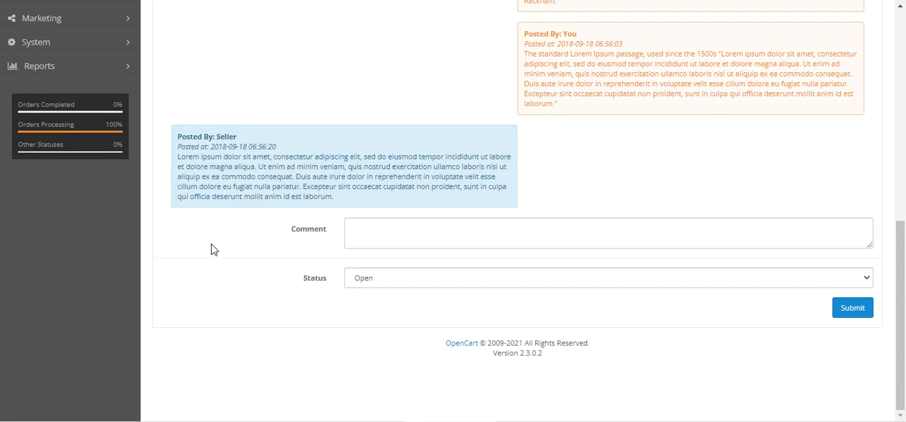
# Open the administrator's Wholesaler List and look over its filters, approval statuses and available actions.
pyautogui.scroll(12, 212, 248)
pyautogui.click(78, 134)
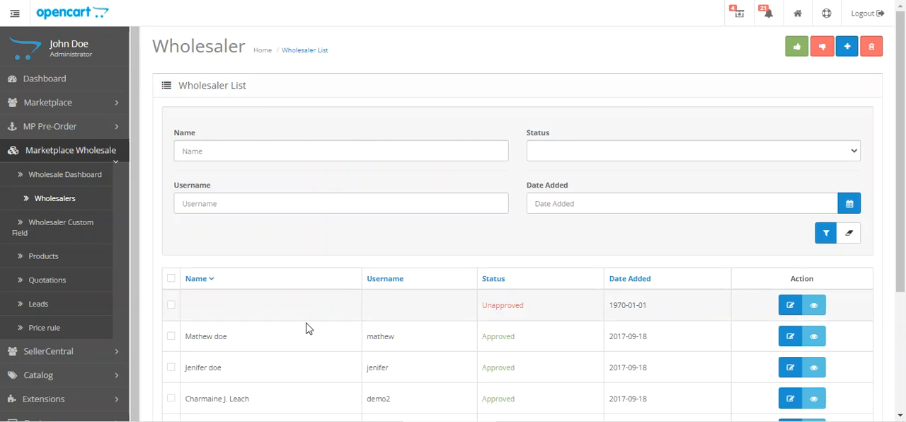
pyautogui.scroll(-2, 307, 327)
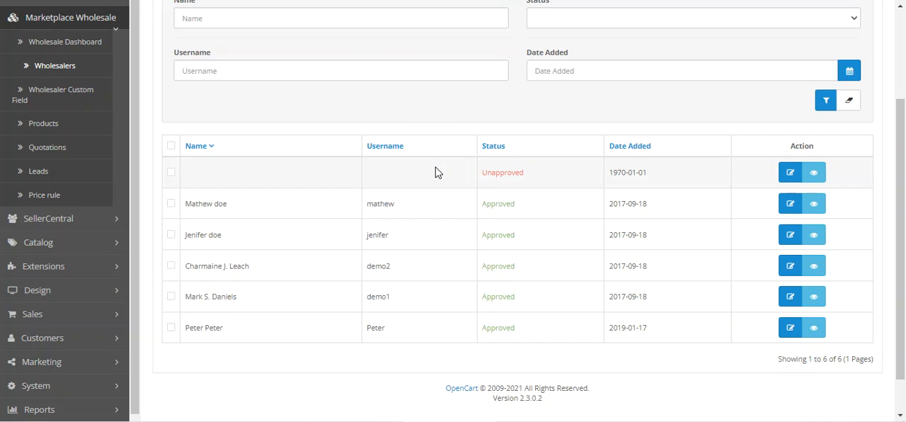
pyautogui.scroll(1, 329, 214)
pyautogui.scroll(1, 814, 263)
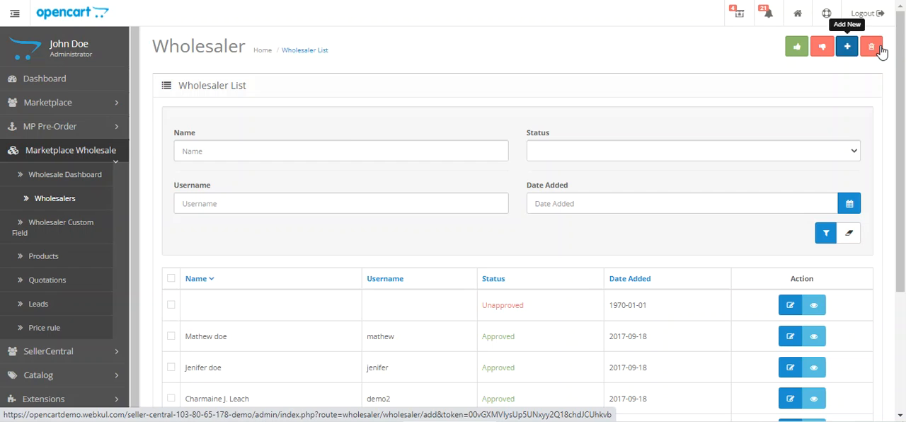
pyautogui.moveTo(904, 97); pyautogui.dragTo(823, 219)
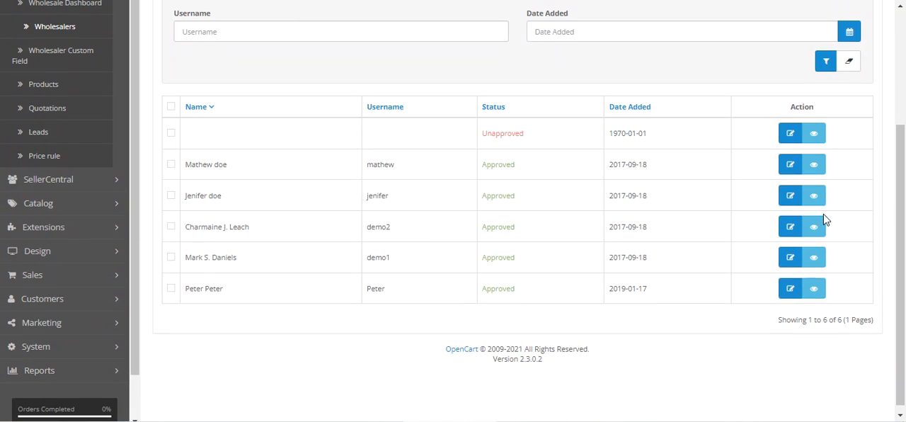
# View the profile of the wholesaler with username demo1 and check its General and Other details.
pyautogui.moveTo(187, 258); pyautogui.dragTo(243, 263)
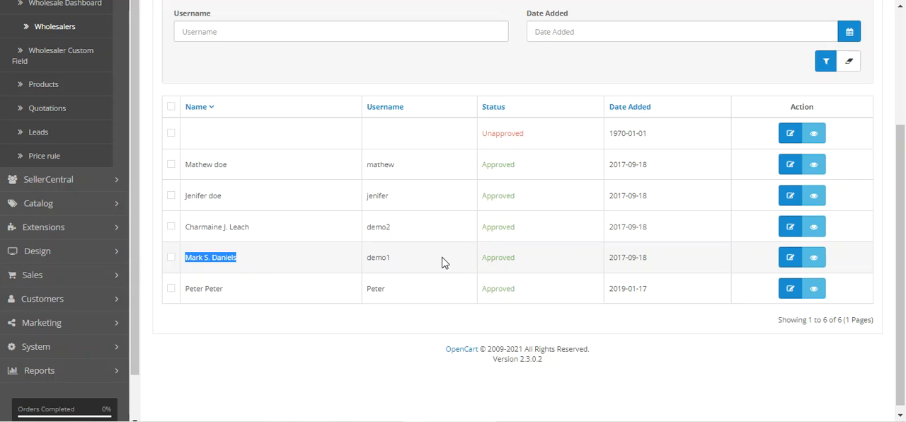
pyautogui.click(815, 261)
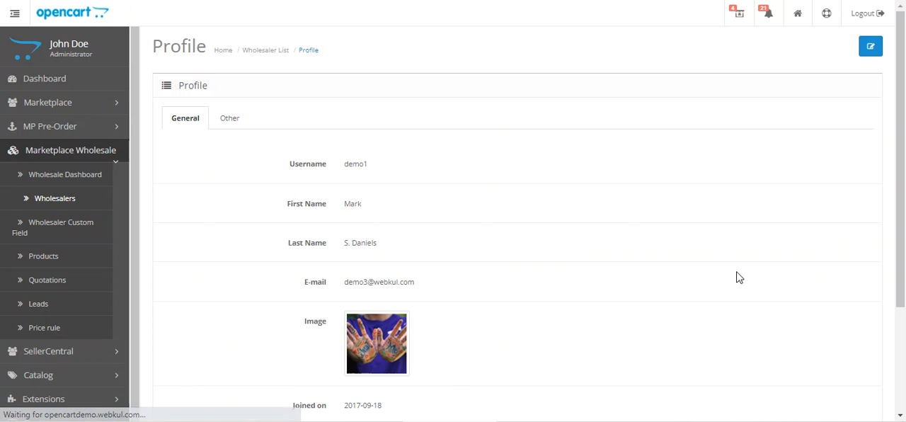
pyautogui.click(227, 118)
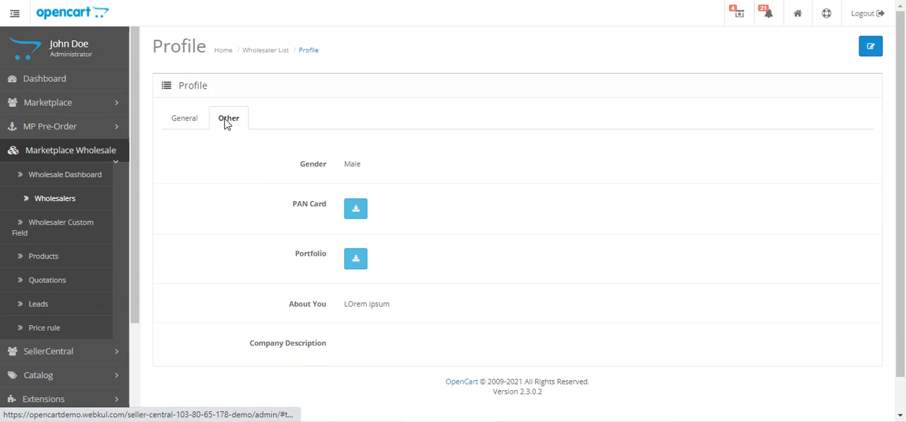
pyautogui.click(193, 120)
pyautogui.scroll(-1, 298, 257)
pyautogui.scroll(-3, 298, 256)
pyautogui.scroll(2, 299, 251)
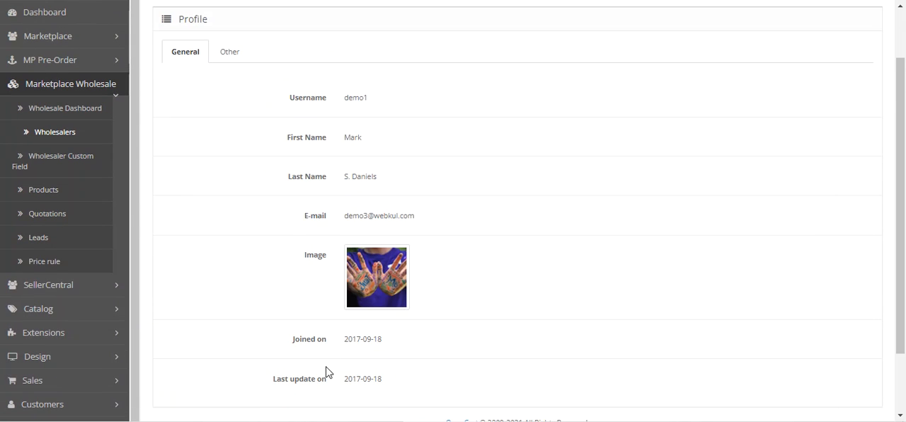
pyautogui.click(230, 55)
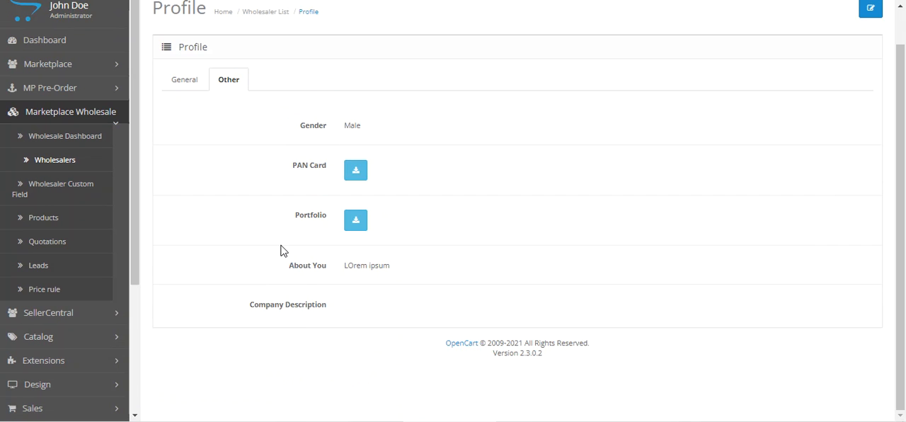
# Look over the wholesaler custom field list and compare it with the Other details in the profile of the wholesaler with username demo1.
pyautogui.click(62, 191)
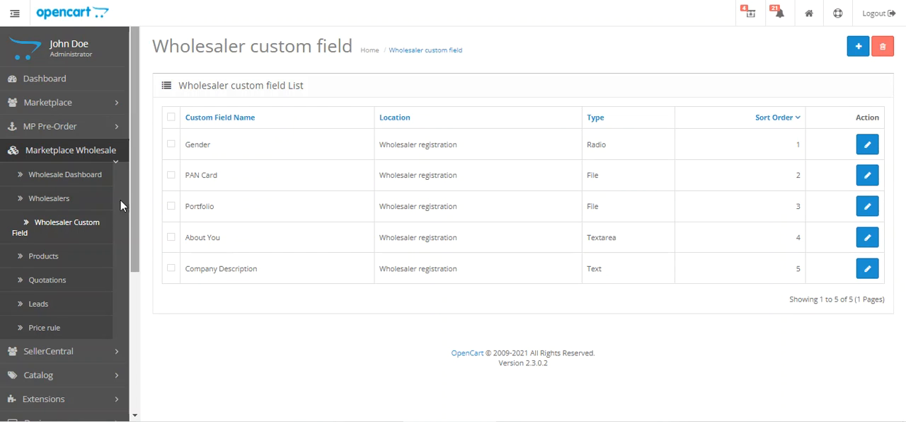
pyautogui.click(79, 200)
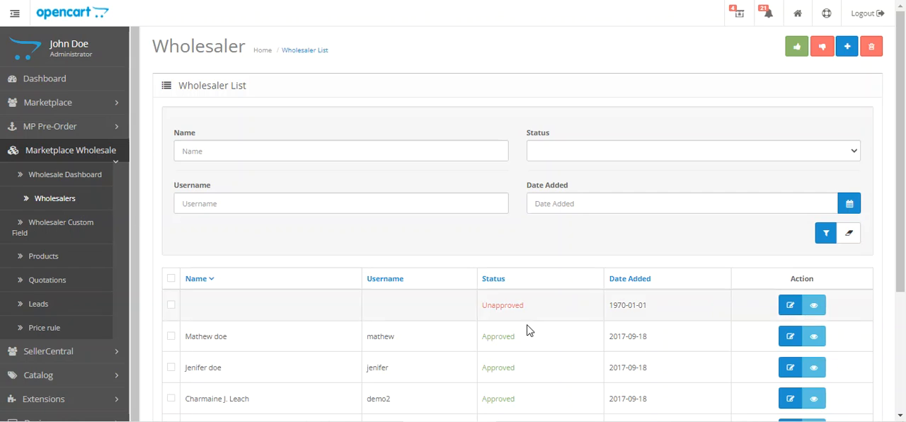
pyautogui.scroll(-3, 526, 327)
pyautogui.click(814, 254)
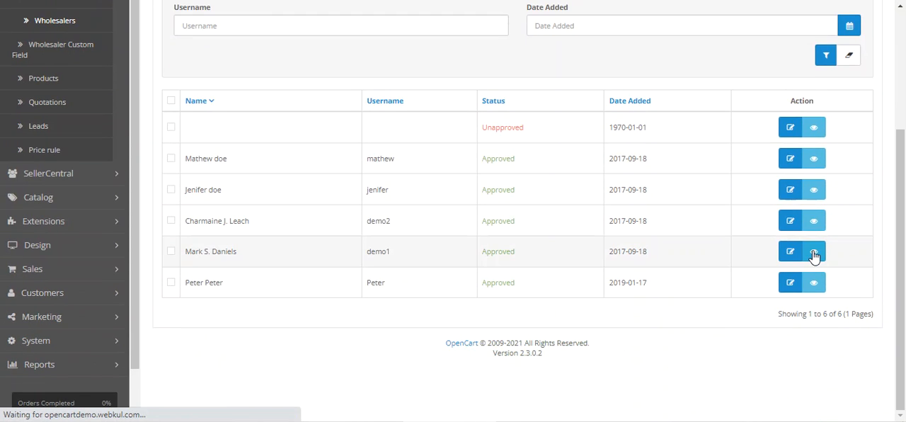
pyautogui.click(231, 116)
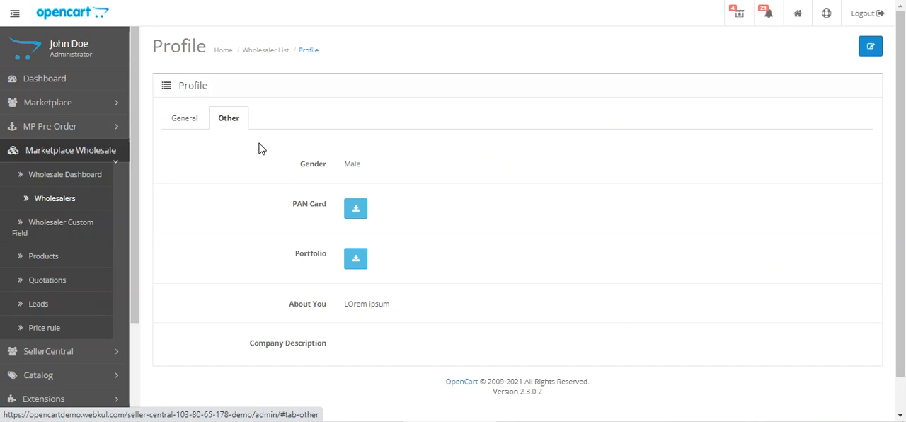
pyautogui.scroll(-1, 276, 163)
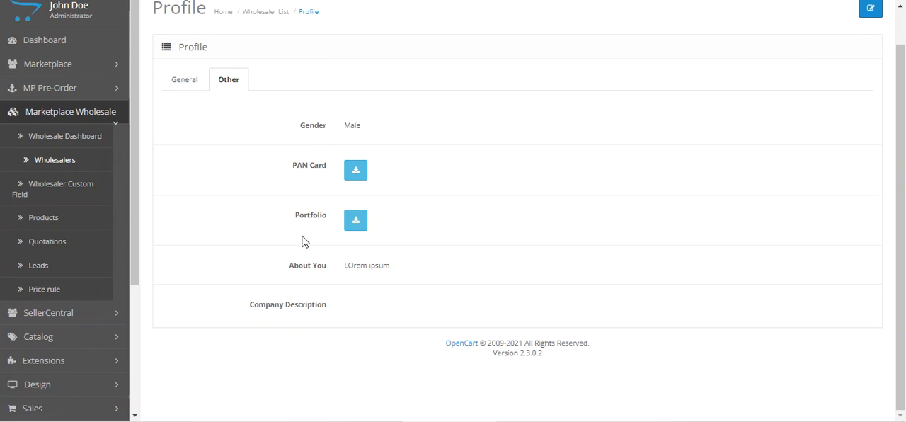
pyautogui.moveTo(269, 307); pyautogui.dragTo(312, 312)
pyautogui.scroll(1, 387, 259)
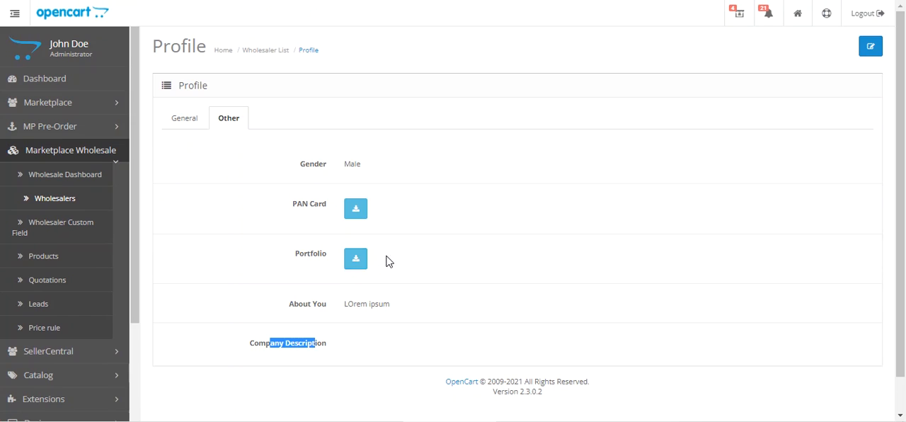
# Open the demo1 wholesaler for editing and look over the editable General and Others fields.
pyautogui.click(185, 121)
pyautogui.click(227, 125)
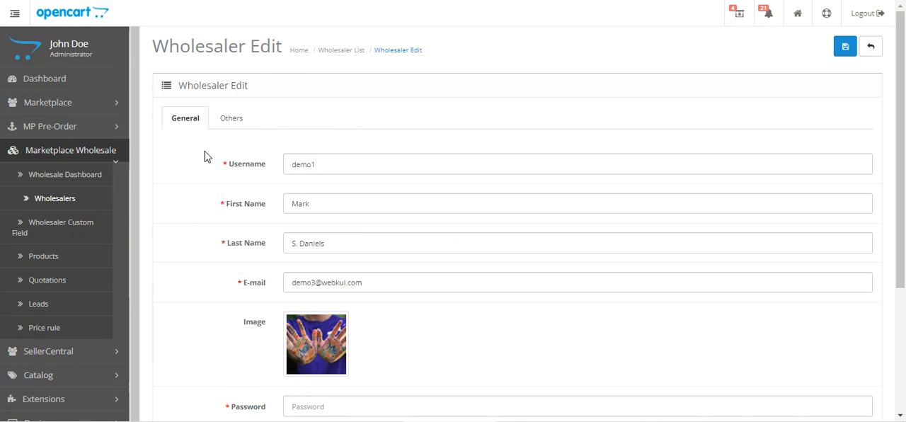
pyautogui.scroll(-1, 294, 182)
pyautogui.scroll(-3, 294, 182)
pyautogui.scroll(4, 297, 206)
pyautogui.click(228, 120)
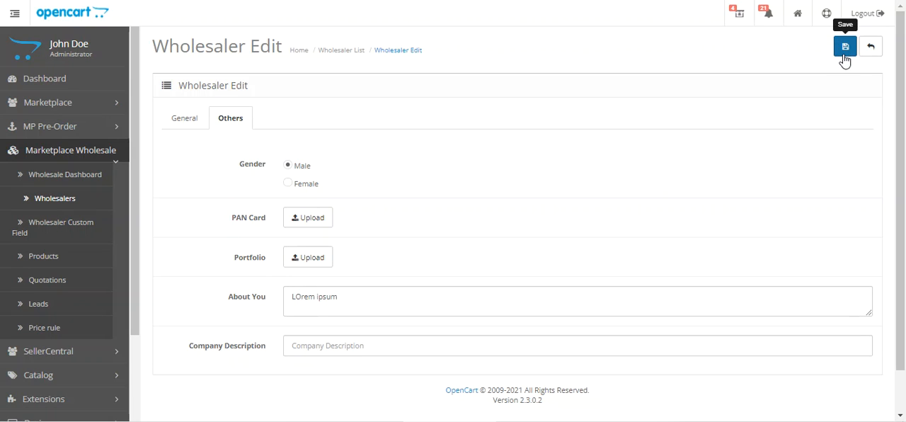
# Open a blank form for a new wholesaler custom field and review its type choices, status and sort order options.
pyautogui.click(60, 227)
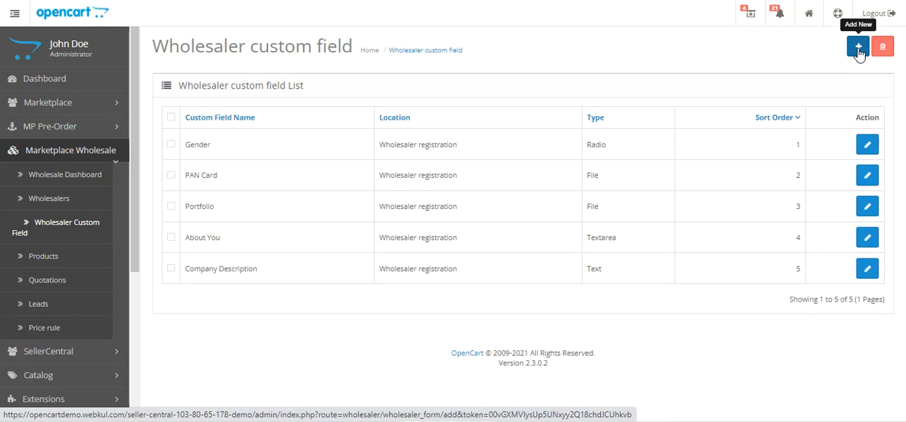
pyautogui.click(858, 47)
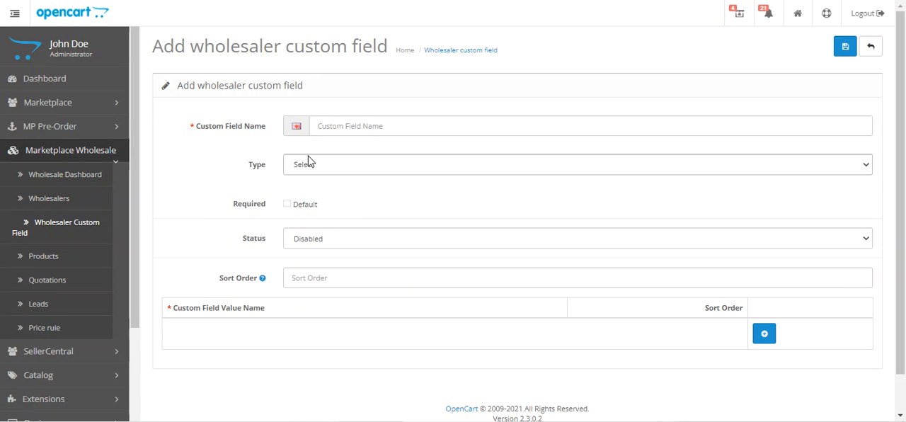
pyautogui.click(365, 171)
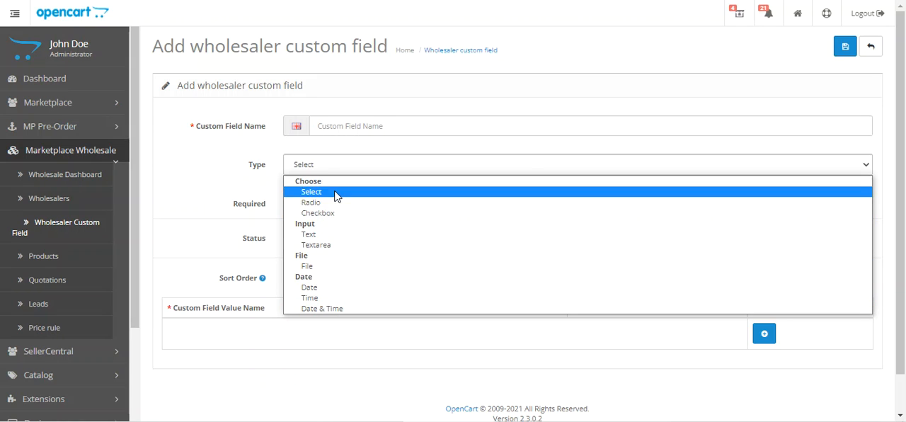
pyautogui.click(222, 166)
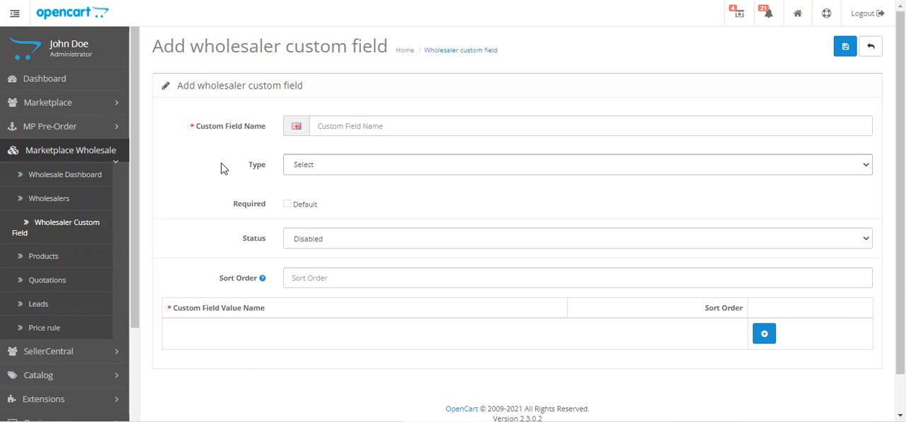
pyautogui.scroll(-1, 327, 246)
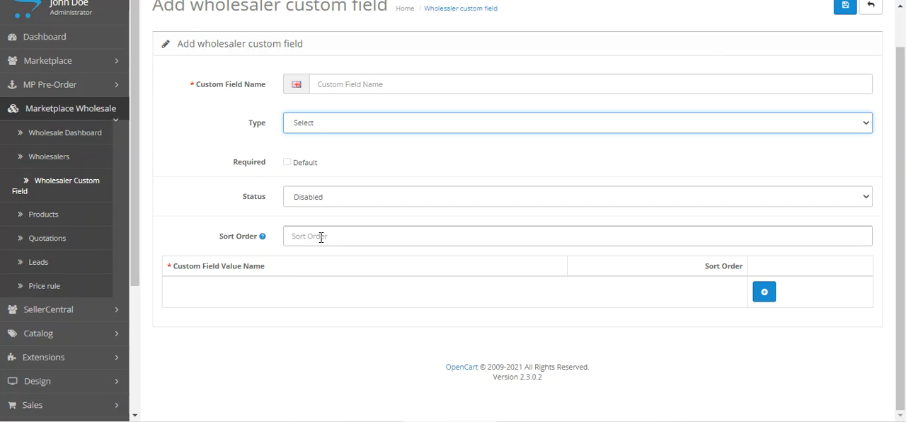
pyautogui.click(165, 217)
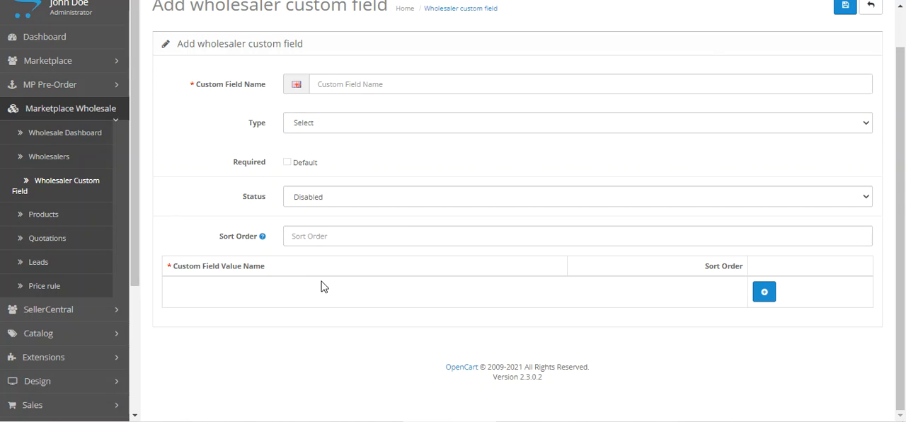
# Add an empty value row to the new custom field, set its type to Radio, and review the other available types.
pyautogui.click(763, 291)
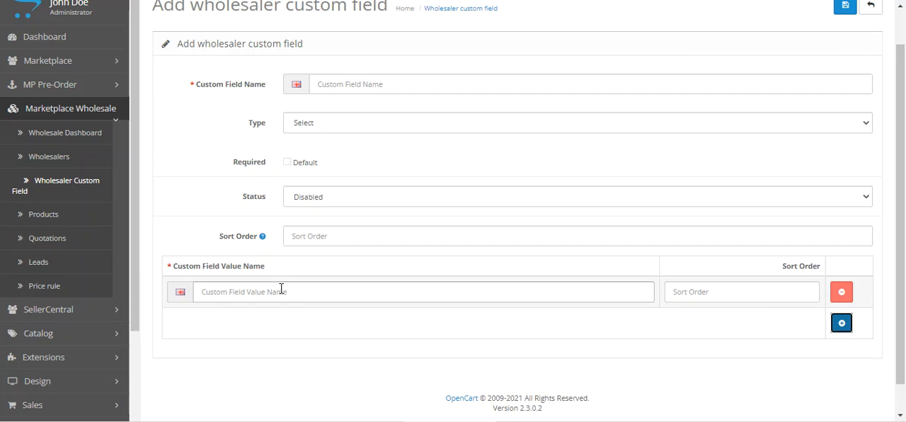
pyautogui.click(312, 126)
pyautogui.click(310, 161)
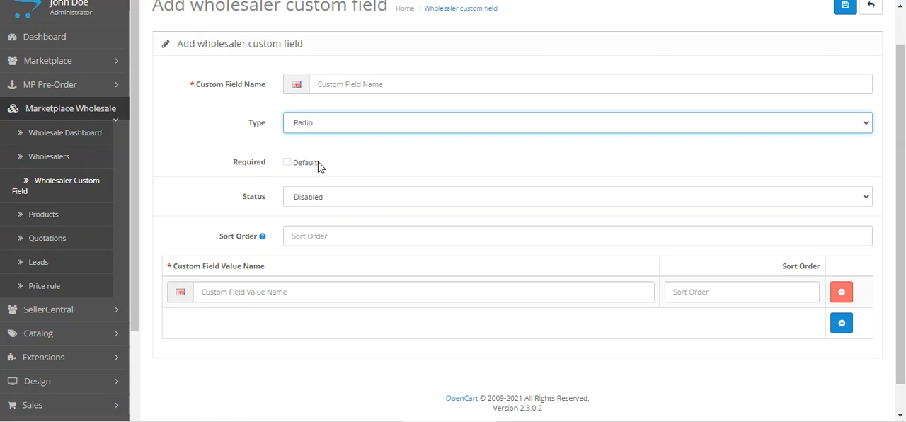
pyautogui.doubleClick(254, 127)
pyautogui.click(336, 133)
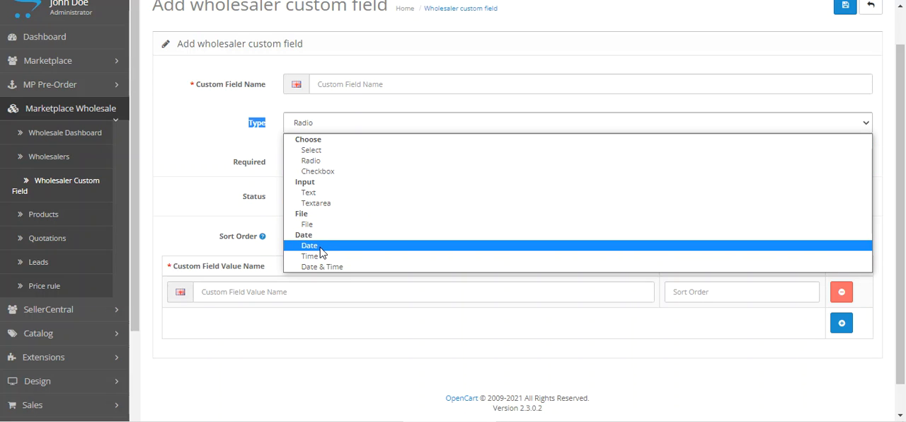
pyautogui.click(199, 180)
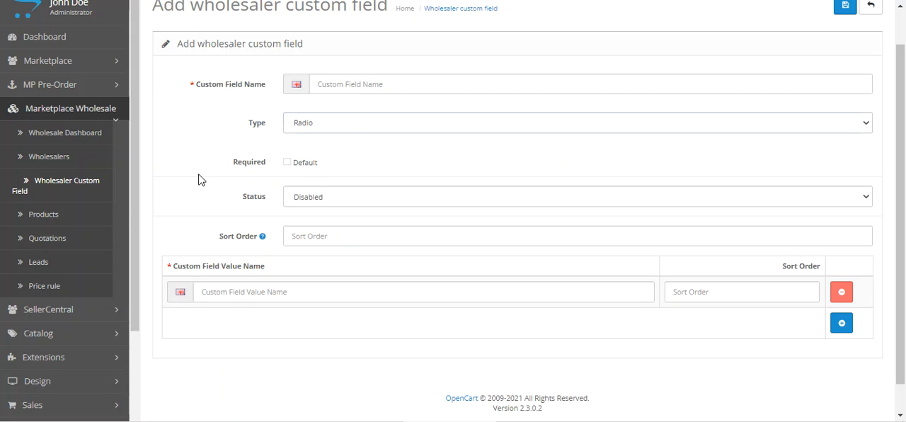
# Look over the Wholesaler Products list and the product quotations, and view the MacBook Pro quote #8.
pyautogui.click(67, 220)
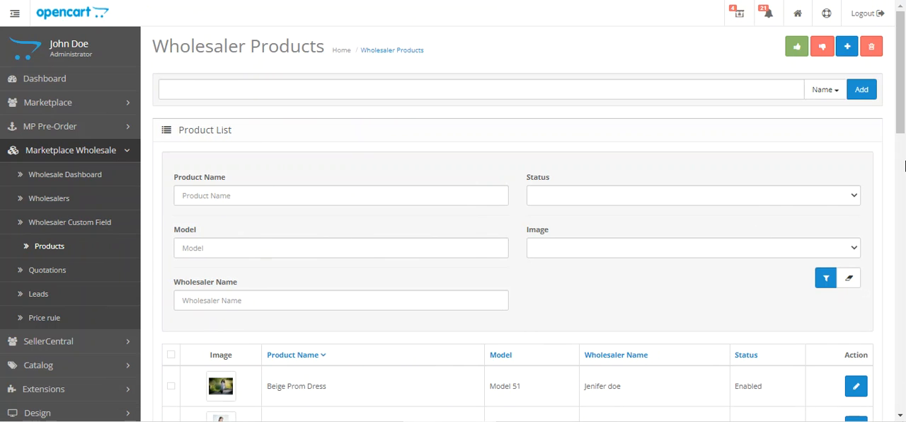
pyautogui.moveTo(903, 99); pyautogui.dragTo(889, 89)
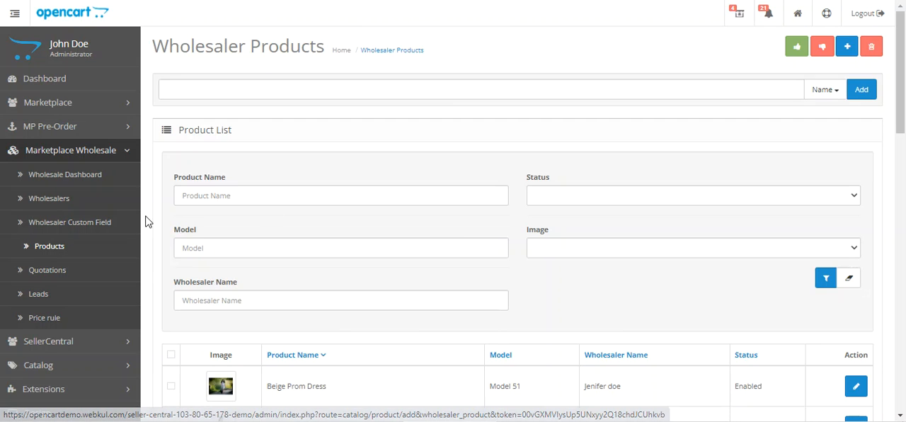
pyautogui.click(70, 275)
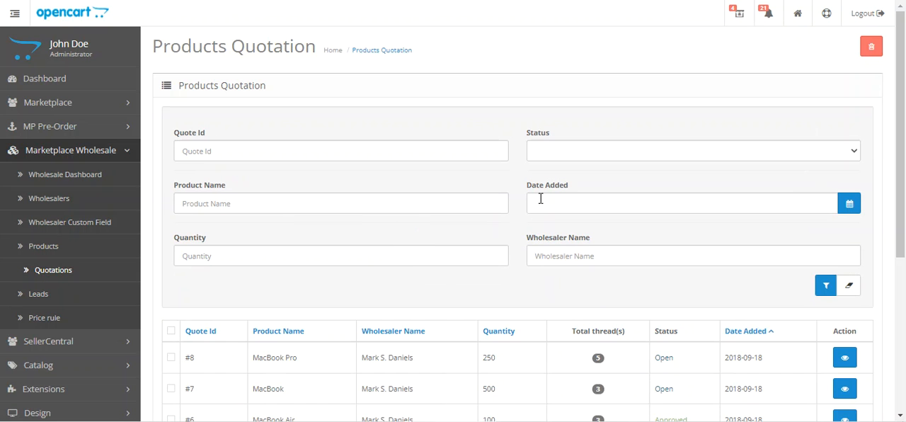
pyautogui.moveTo(901, 106); pyautogui.dragTo(903, 195)
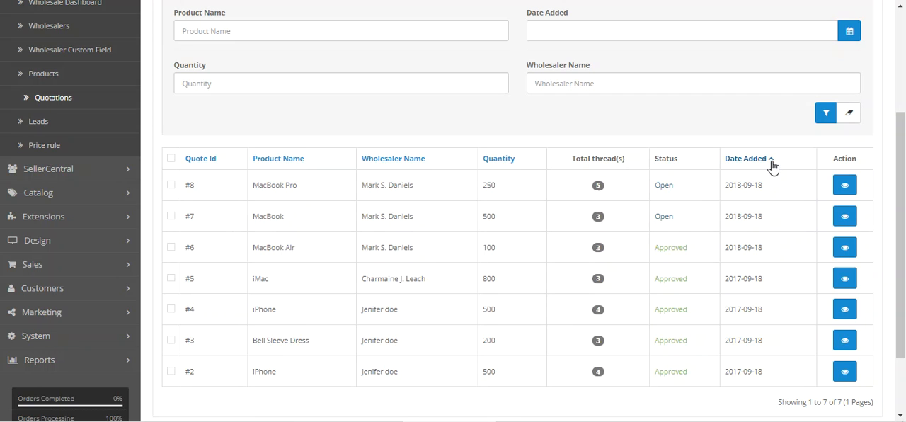
pyautogui.click(844, 186)
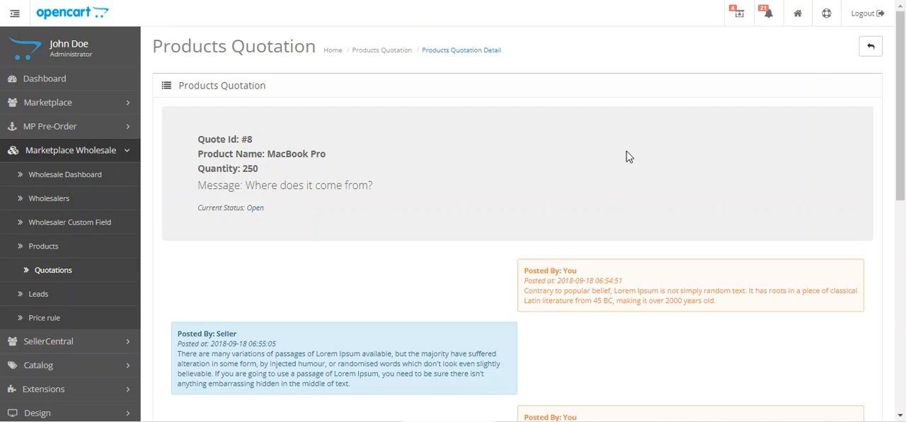
pyautogui.moveTo(902, 94); pyautogui.dragTo(890, 141)
# Open the Product Lead list and examine the Beige Prom Dress lead's product name, first viewed and recent viewed dates.
pyautogui.click(64, 186)
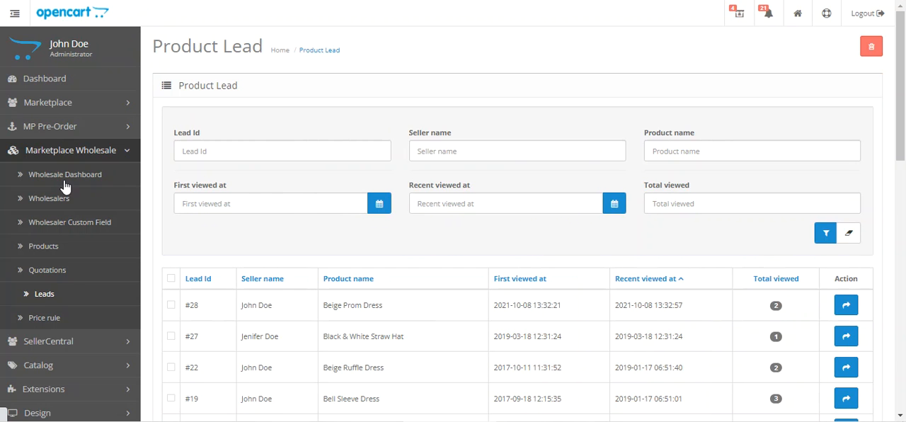
pyautogui.scroll(-1, 297, 261)
pyautogui.scroll(1, 297, 261)
pyautogui.scroll(-2, 296, 259)
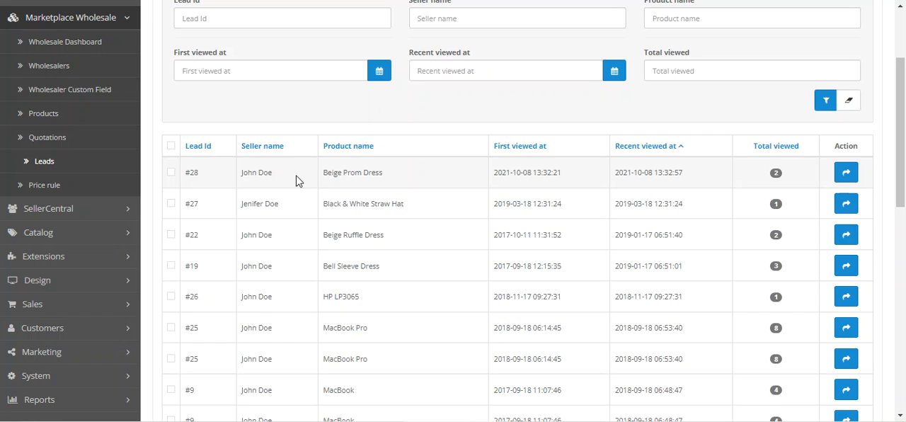
pyautogui.moveTo(333, 172); pyautogui.dragTo(390, 178)
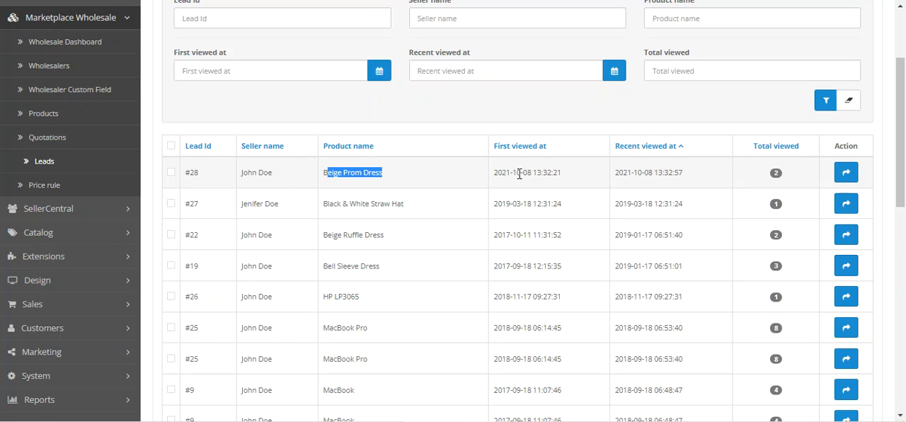
pyautogui.moveTo(512, 173); pyautogui.dragTo(570, 178)
pyautogui.moveTo(644, 173); pyautogui.dragTo(694, 177)
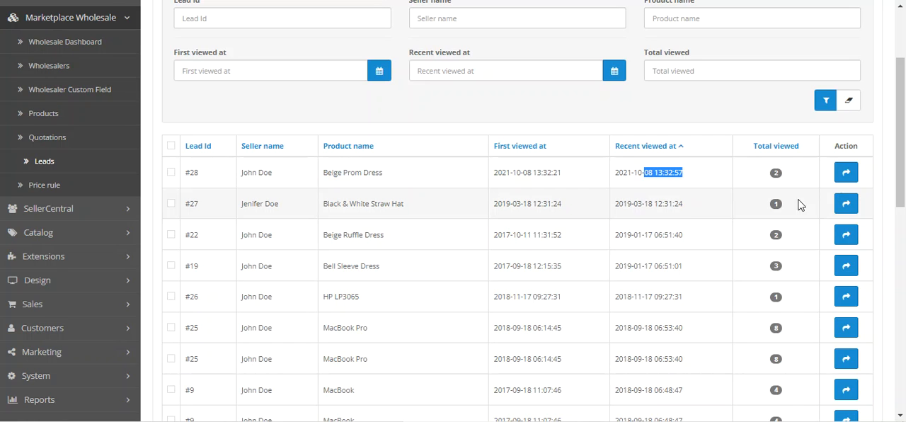
# Open the seller contact form for the Beige Prom Dress lead, check its message field and submit option, and close it.
pyautogui.click(848, 176)
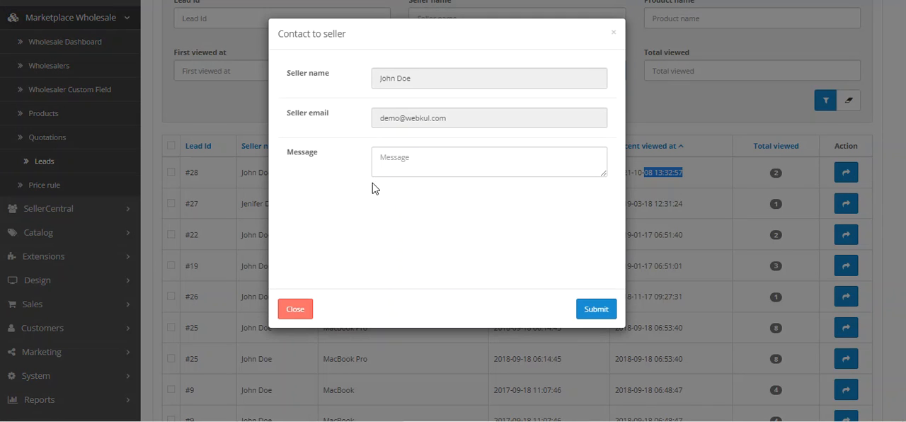
pyautogui.moveTo(290, 39); pyautogui.dragTo(341, 37)
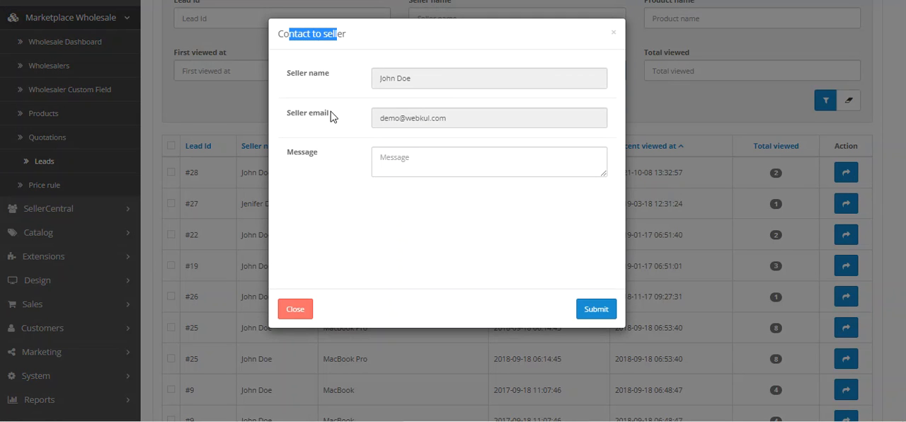
pyautogui.click(412, 161)
pyautogui.click(587, 312)
pyautogui.click(614, 35)
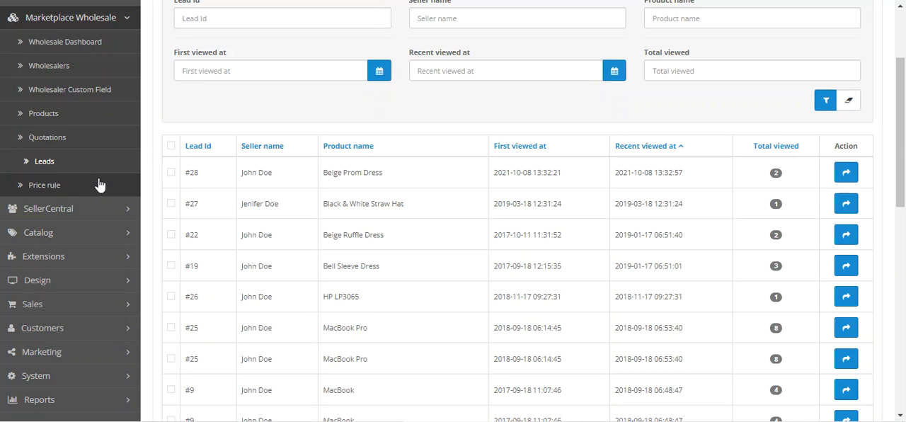
# Open the administrator's Price Rule list and look over its filters, rules and available actions.
pyautogui.click(62, 184)
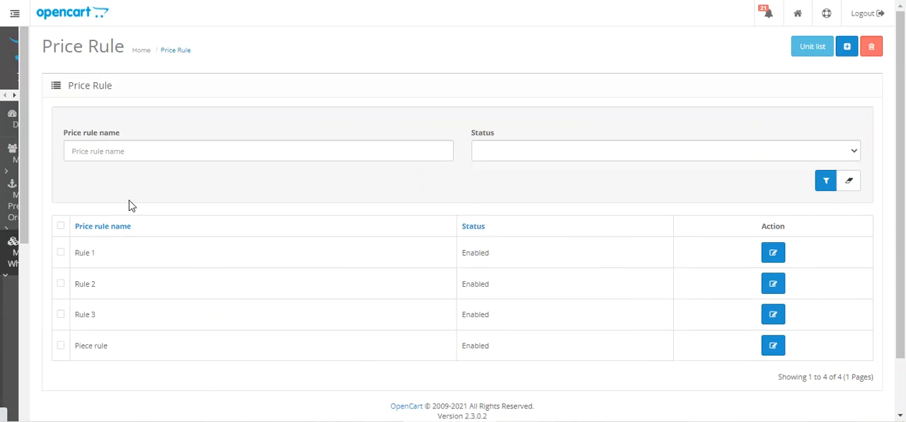
pyautogui.scroll(-1, 233, 236)
pyautogui.scroll(1, 235, 238)
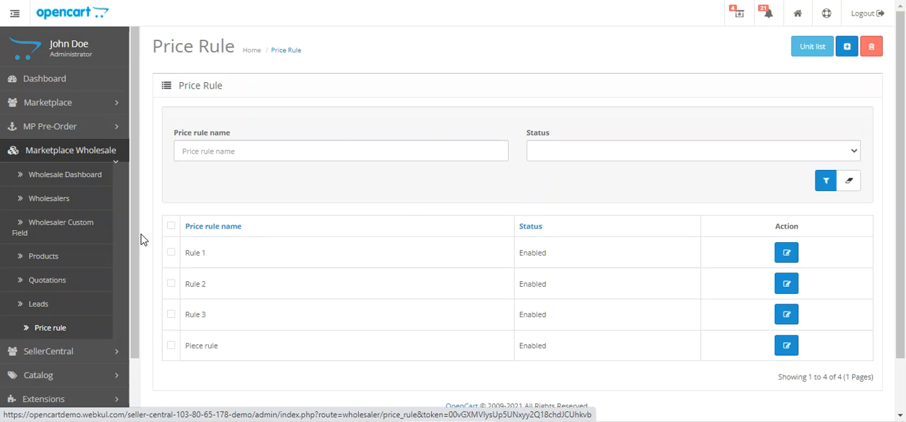
# Open the store's Extensions list from the administration area.
pyautogui.scroll(-2, 114, 283)
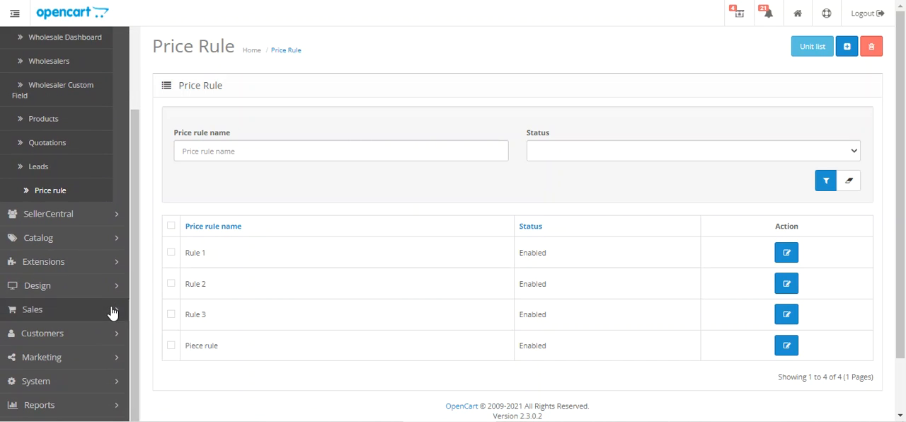
pyautogui.click(101, 264)
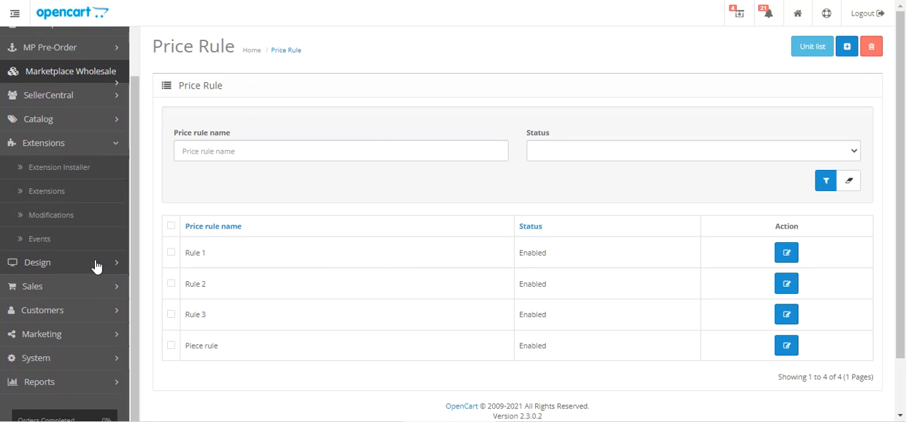
pyautogui.click(68, 192)
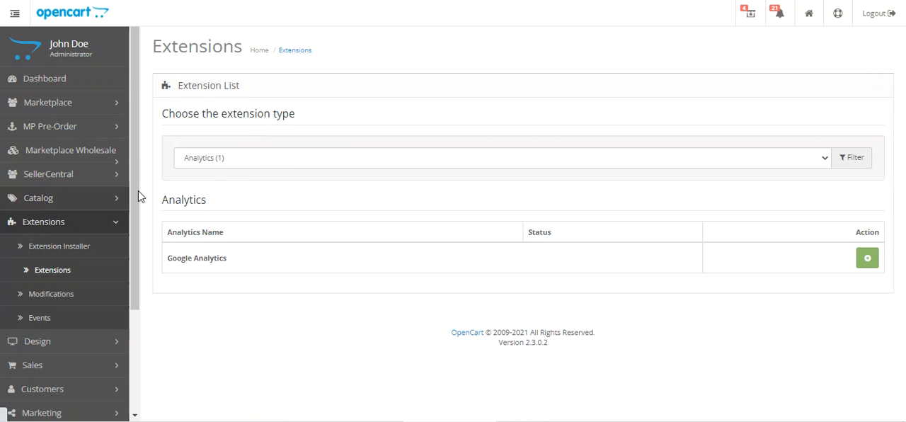
# Show the Modules in the extension list and open the Marketplace Wholesale module for editing.
pyautogui.click(233, 160)
pyautogui.click(225, 227)
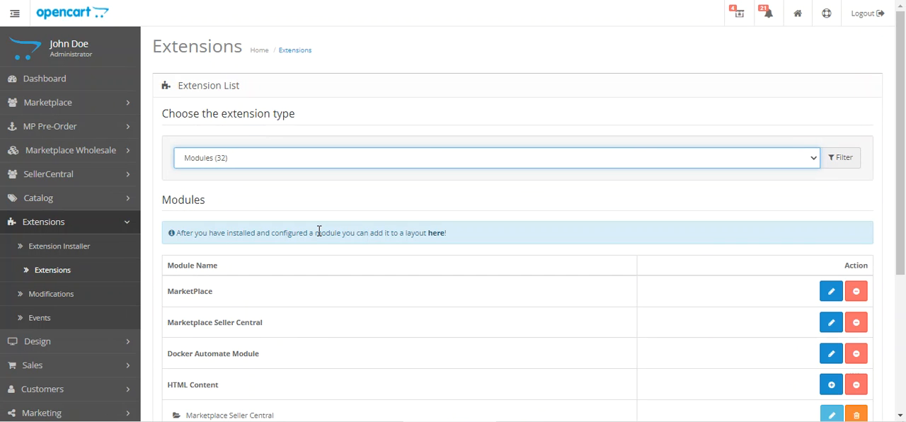
pyautogui.moveTo(900, 120); pyautogui.dragTo(904, 251)
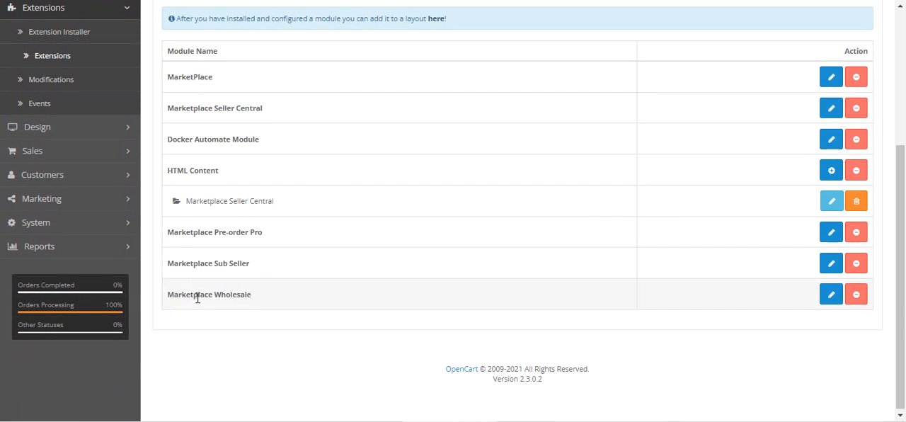
pyautogui.moveTo(181, 295); pyautogui.dragTo(303, 307)
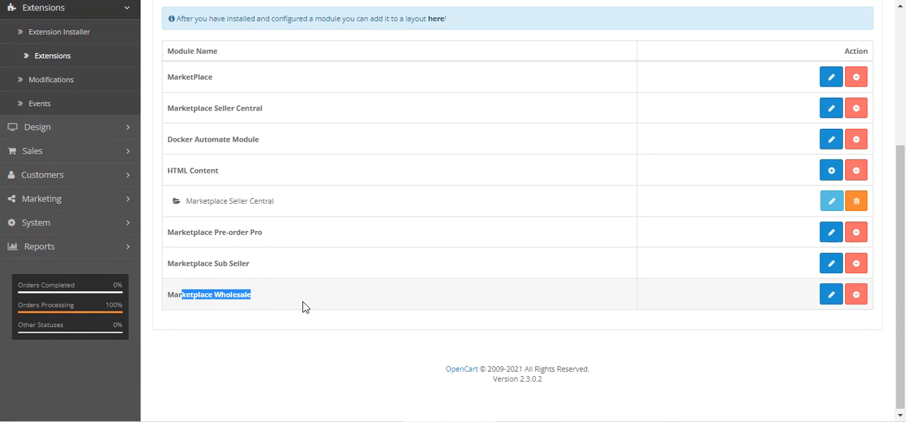
pyautogui.click(831, 297)
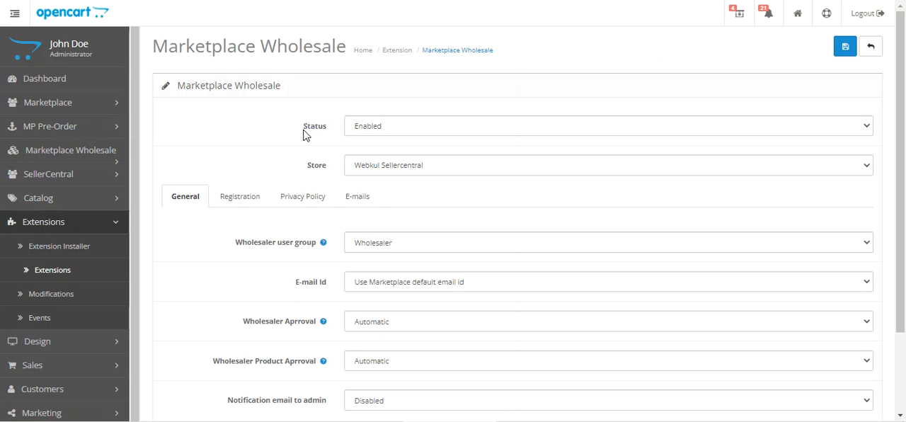
# Check the options available for the Marketplace Wholesale module's Status and Store settings.
pyautogui.click(386, 128)
pyautogui.click(386, 128)
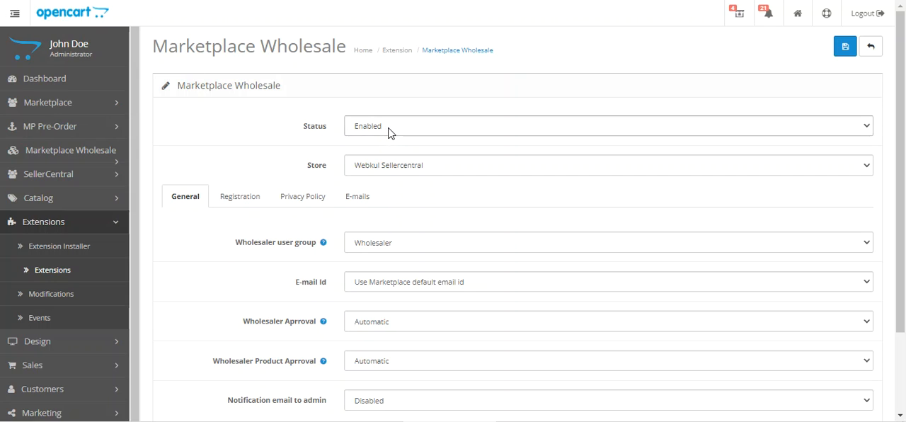
pyautogui.click(369, 170)
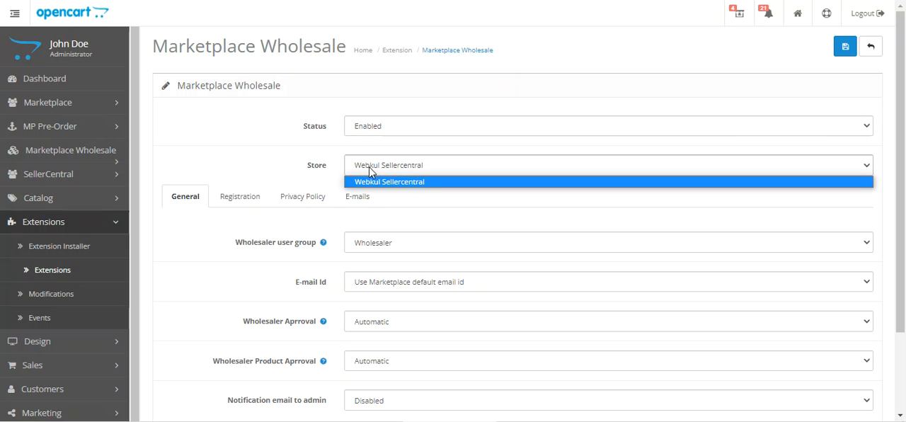
pyautogui.click(272, 155)
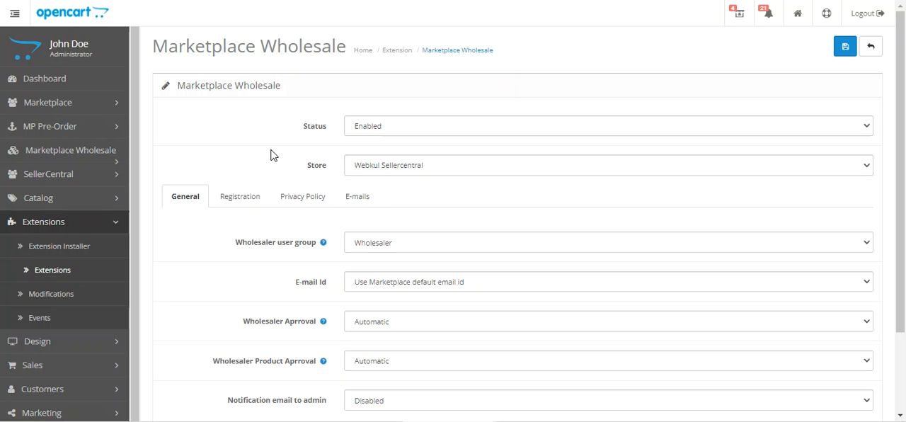
# Look over the module's Registration and Privacy Policy settings.
pyautogui.scroll(-2, 273, 154)
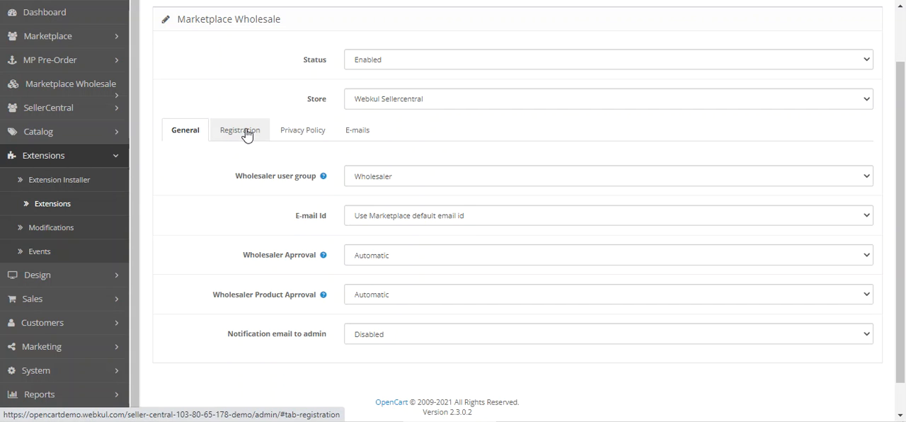
pyautogui.click(246, 135)
pyautogui.click(312, 140)
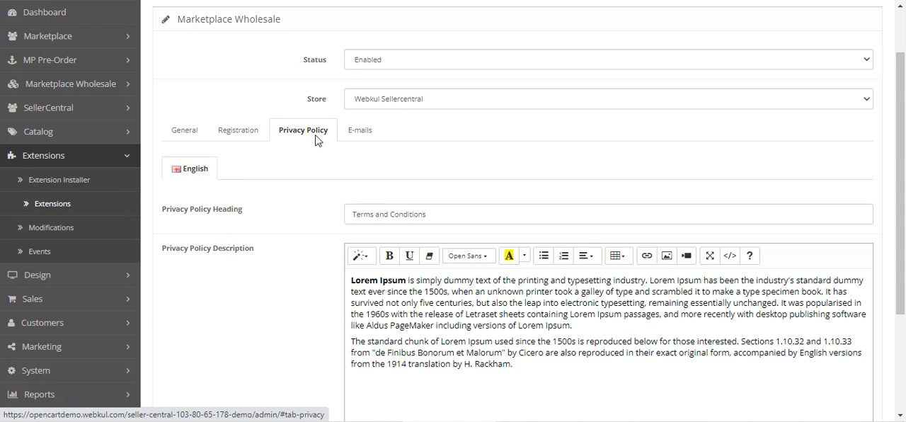
# Examine the module's E-mails settings, from Wholesalership Application and the product e-mails to Quotation Submission to seller.
pyautogui.click(365, 138)
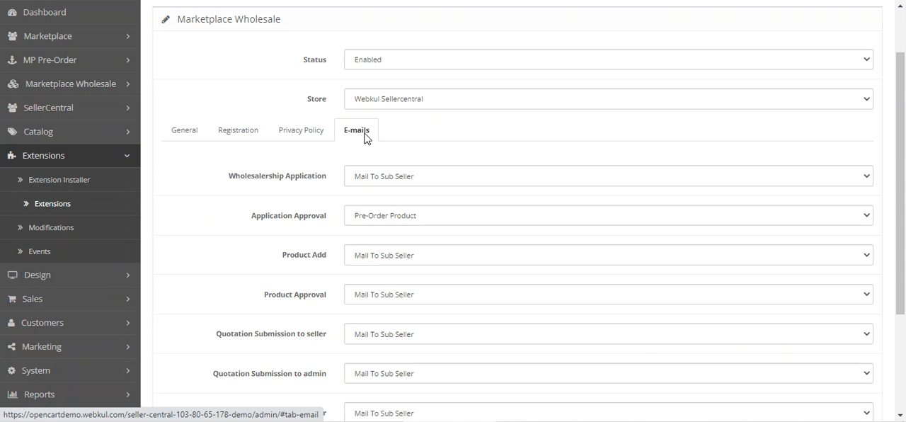
pyautogui.scroll(-1, 311, 191)
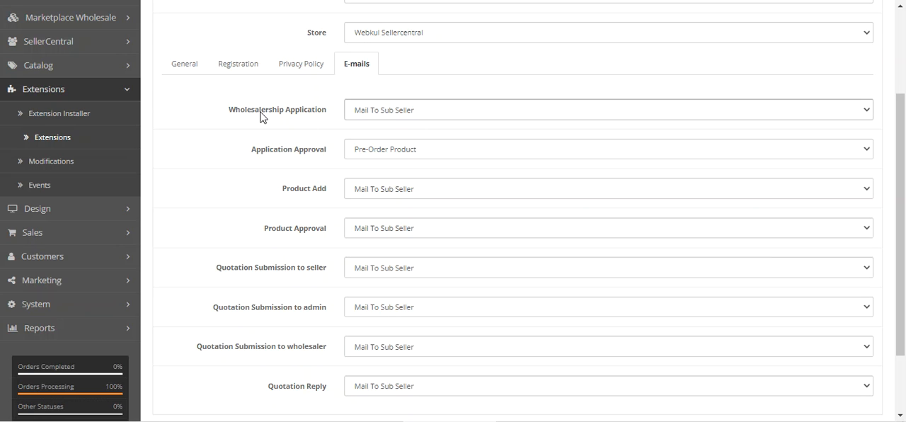
pyautogui.moveTo(236, 111); pyautogui.dragTo(316, 114)
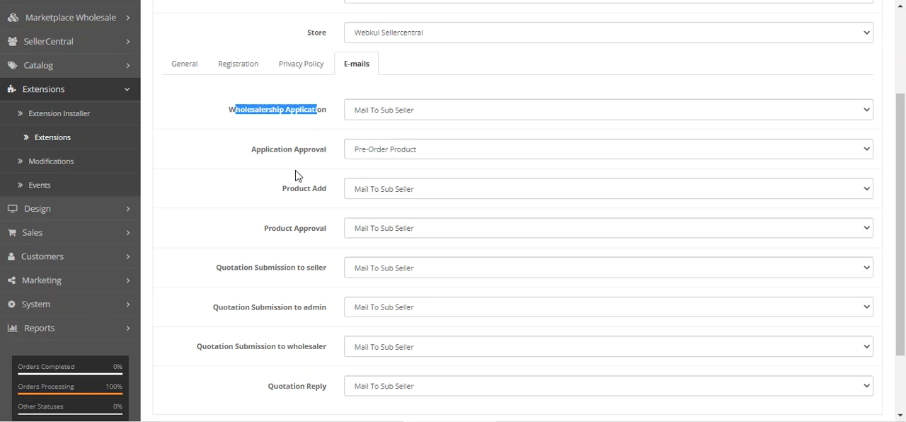
pyautogui.click(249, 124)
pyautogui.moveTo(266, 150); pyautogui.dragTo(316, 150)
pyautogui.moveTo(283, 190); pyautogui.dragTo(325, 189)
pyautogui.moveTo(268, 229); pyautogui.dragTo(327, 233)
pyautogui.moveTo(226, 276); pyautogui.dragTo(317, 283)
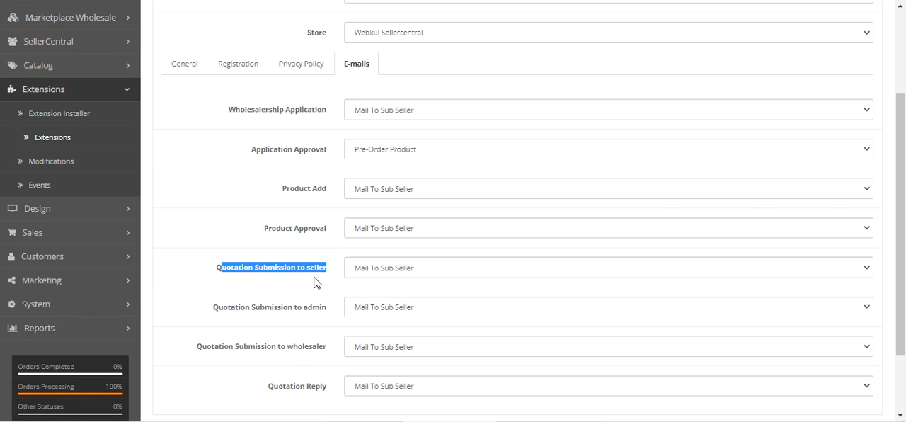
pyautogui.scroll(2, 293, 279)
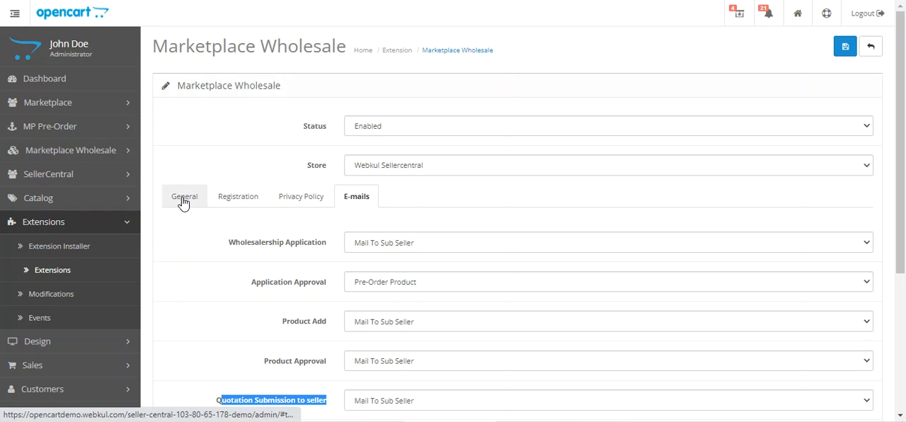
# Return to the module's General settings and check the Wholesaler user group's help note and available groups.
pyautogui.click(182, 201)
pyautogui.scroll(-2, 314, 257)
pyautogui.moveTo(260, 146)
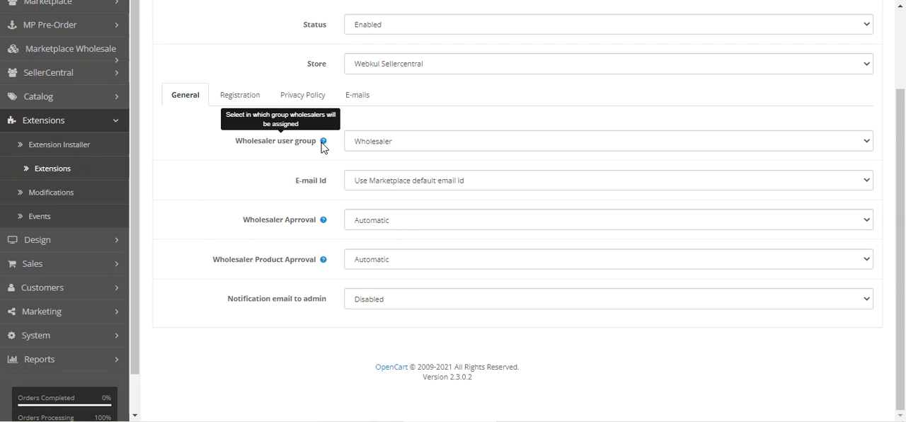
pyautogui.click(380, 142)
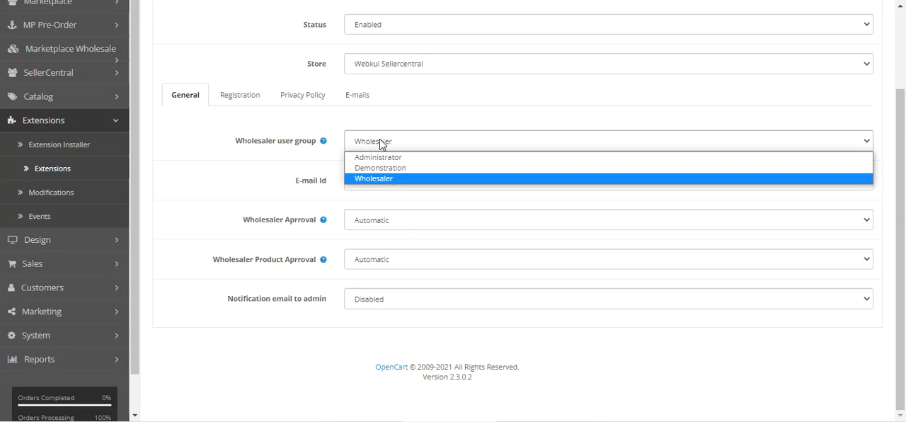
pyautogui.click(274, 145)
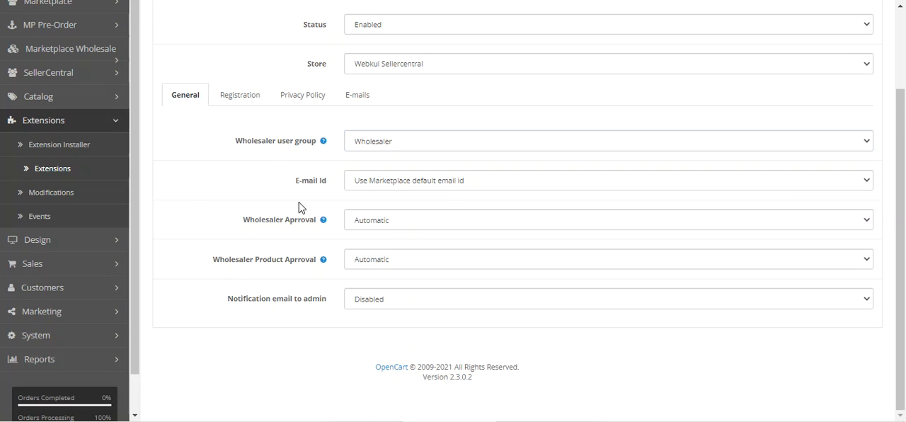
# Review the E-mail Id choices and keep Use Marketplace default email id selected.
pyautogui.moveTo(296, 183); pyautogui.dragTo(329, 182)
pyautogui.click(398, 186)
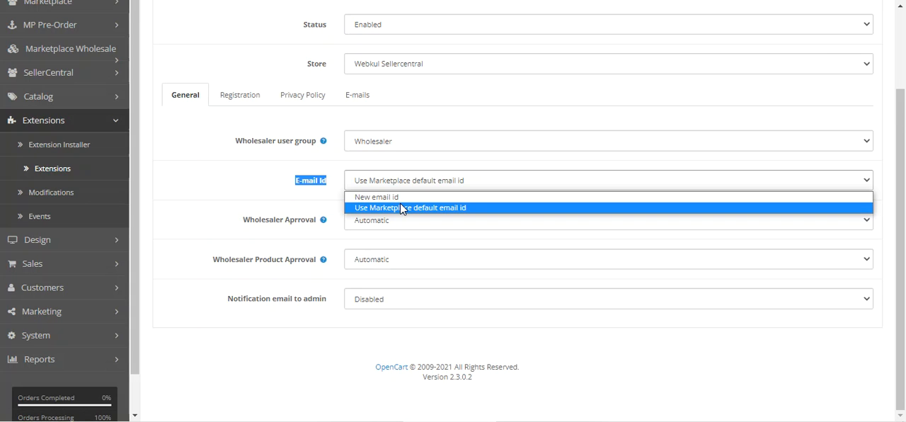
pyautogui.click(400, 207)
pyautogui.click(264, 189)
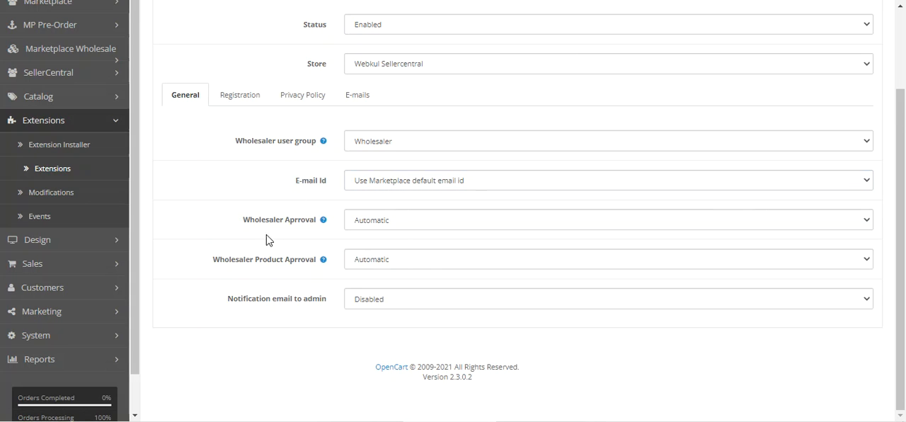
# Check the Automatic and Manual options for wholesaler approval and wholesaler product approval.
pyautogui.moveTo(249, 220); pyautogui.dragTo(305, 220)
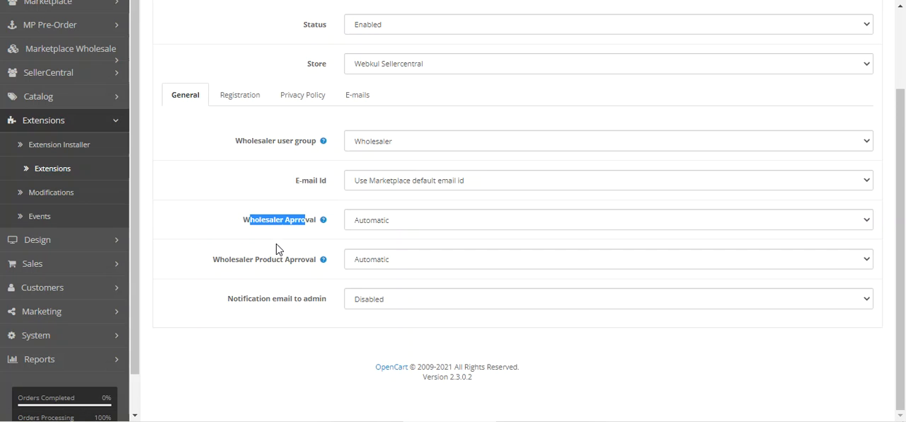
pyautogui.click(365, 225)
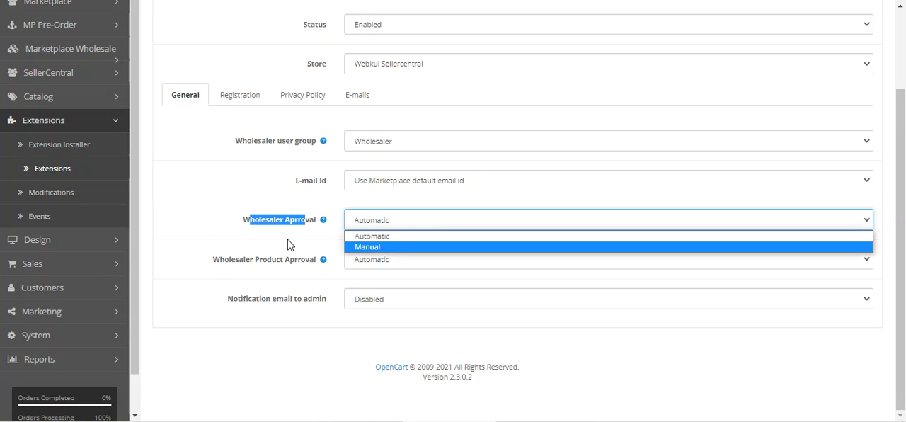
pyautogui.click(288, 244)
pyautogui.moveTo(228, 260); pyautogui.dragTo(302, 263)
pyautogui.click(388, 264)
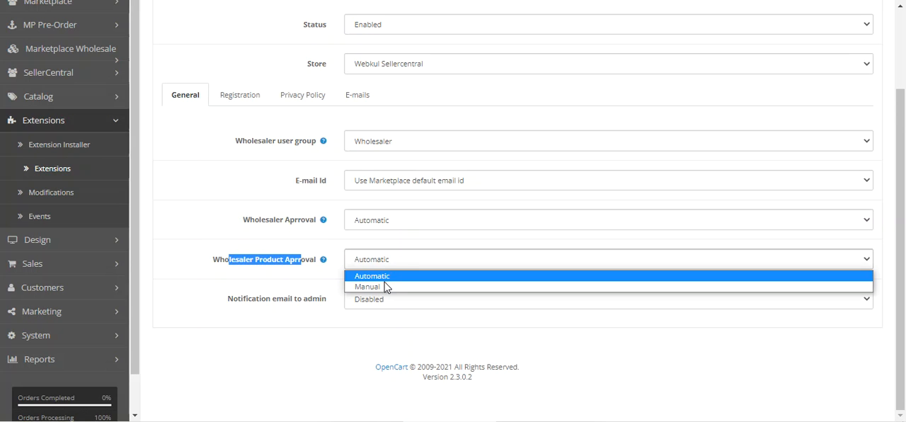
pyautogui.click(304, 290)
# Check the Disabled and Enabled options for the notification email to admin.
pyautogui.moveTo(232, 298); pyautogui.dragTo(315, 305)
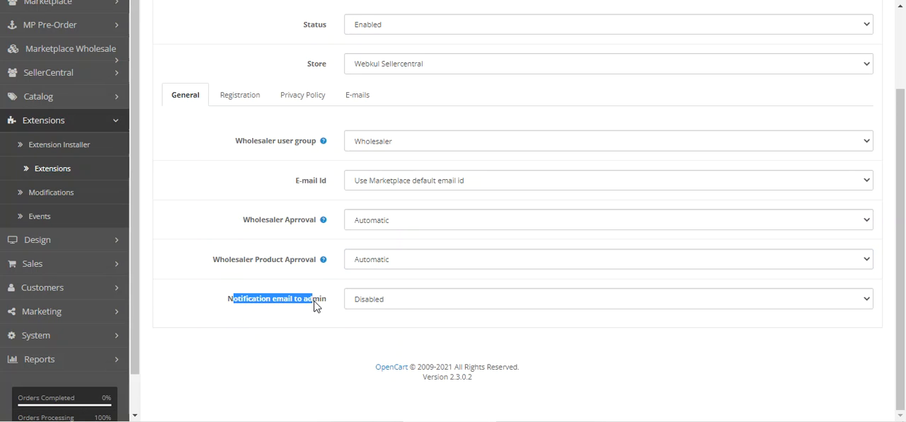
pyautogui.click(342, 317)
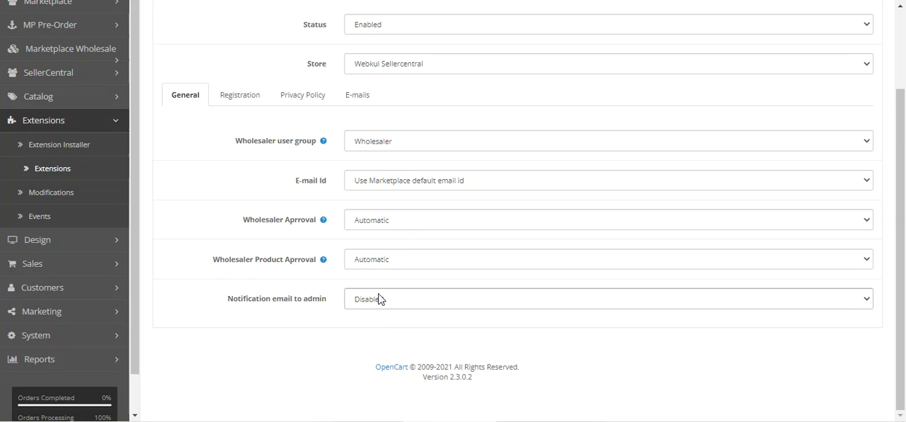
pyautogui.click(380, 301)
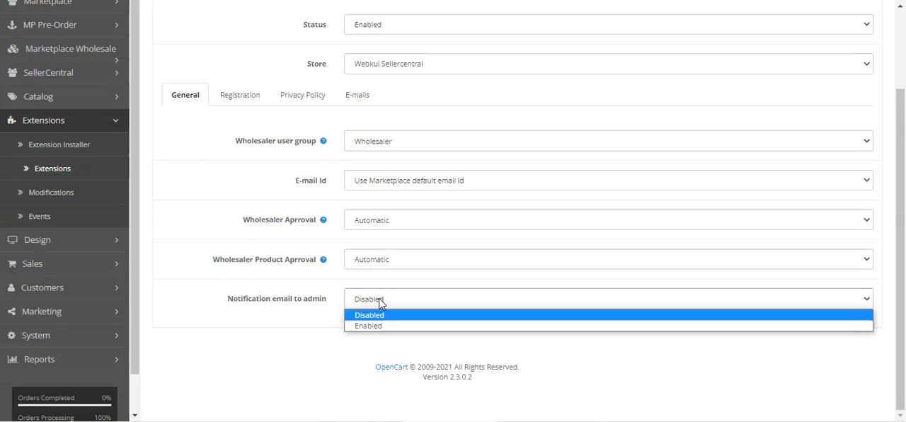
pyautogui.click(188, 177)
# Examine the Registration background image, text colour and text settings, comparing them with the wholesaler registration page.
pyautogui.click(238, 103)
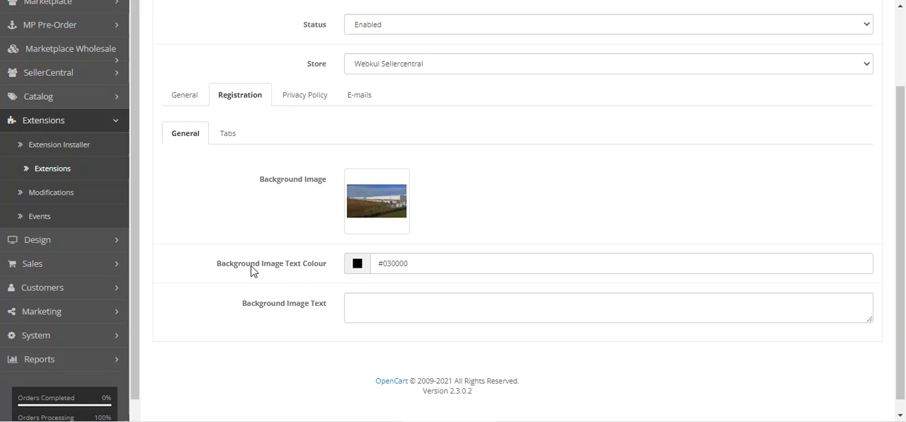
pyautogui.moveTo(241, 264); pyautogui.dragTo(316, 266)
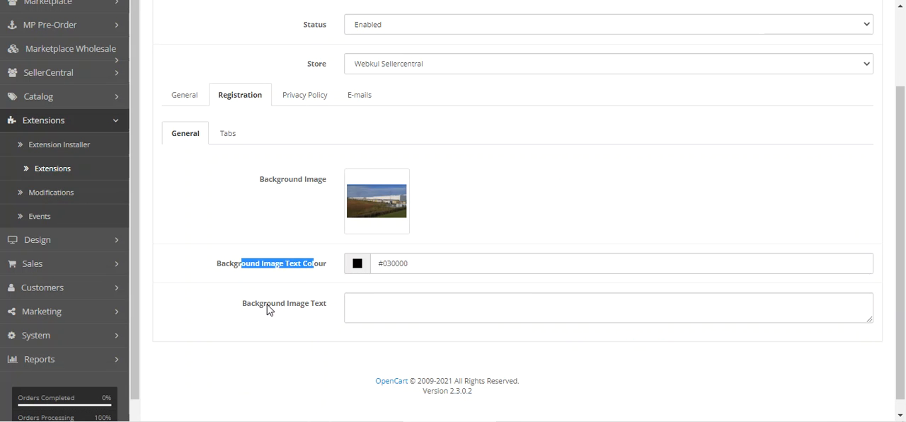
pyautogui.moveTo(268, 310); pyautogui.dragTo(335, 317)
pyautogui.click(394, 312)
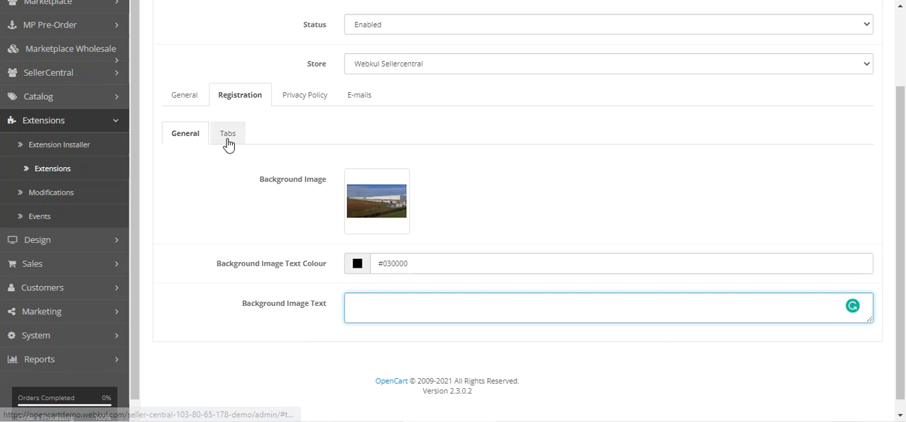
# Add a new tab for the wholesaler registration page and title it "Why Choose Us?".
pyautogui.click(228, 142)
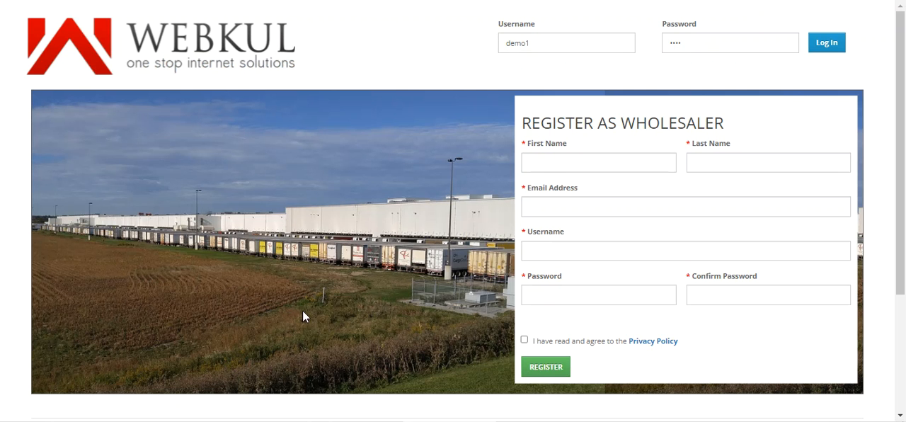
pyautogui.scroll(-2, 302, 309)
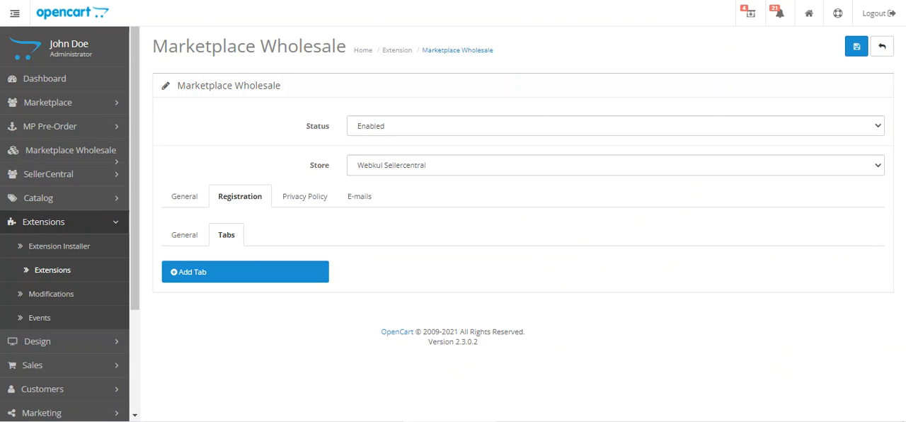
pyautogui.click(220, 279)
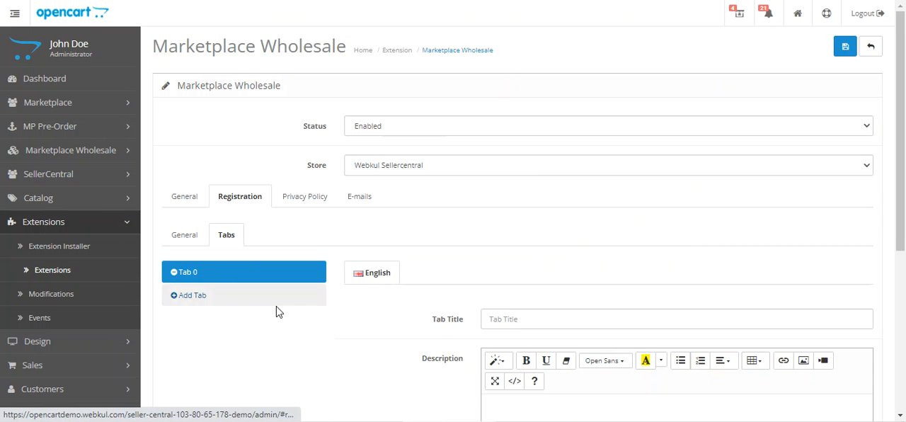
pyautogui.scroll(-2, 216, 296)
pyautogui.click(578, 192)
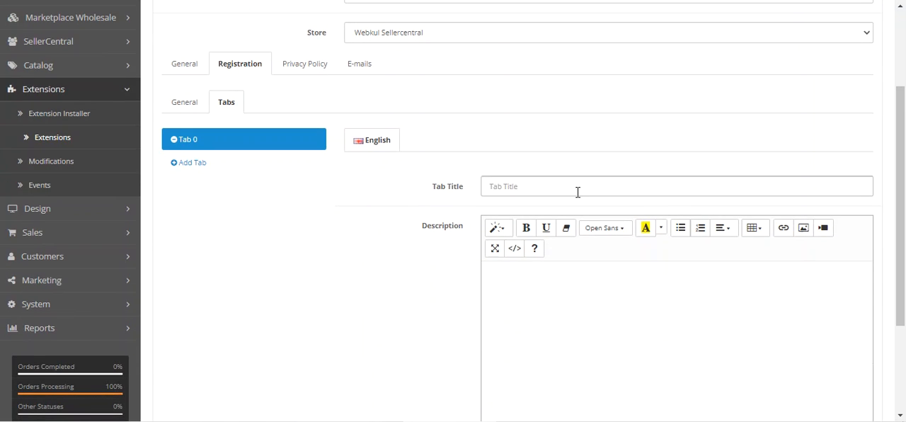
pyautogui.write('Wh')
# Enter "Test demo data" as the new tab's description and save the Marketplace Wholesale settings.
pyautogui.click(586, 310)
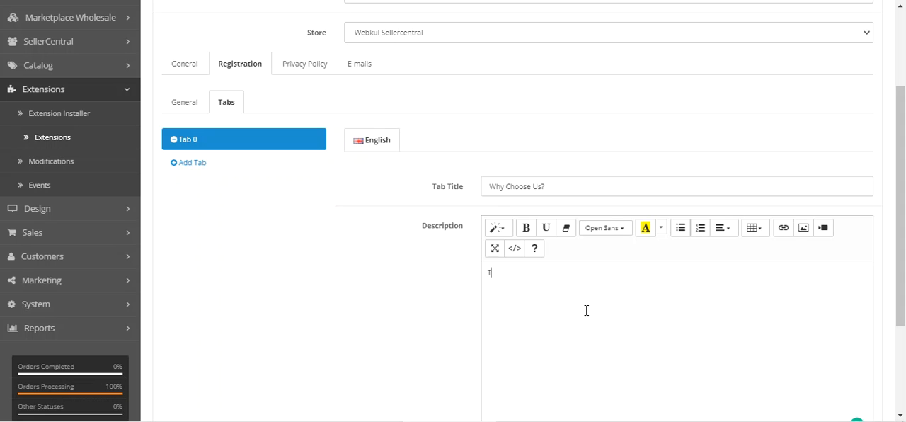
pyautogui.write('Test demo data')
pyautogui.scroll(2, 586, 310)
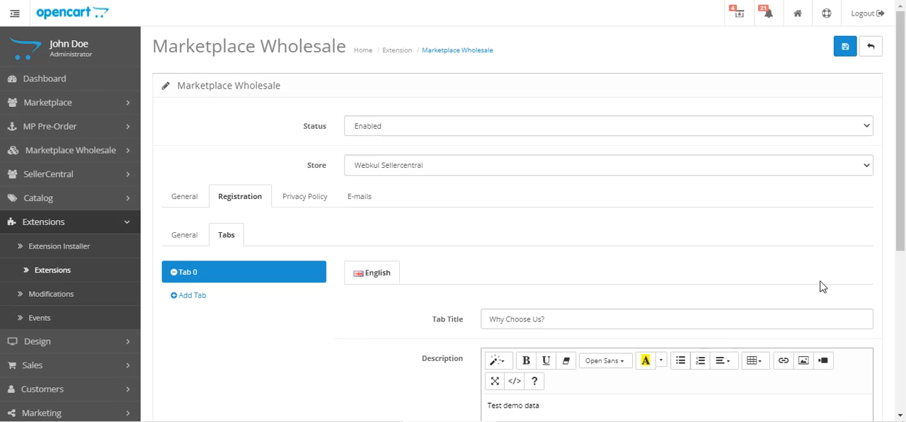
pyautogui.click(845, 47)
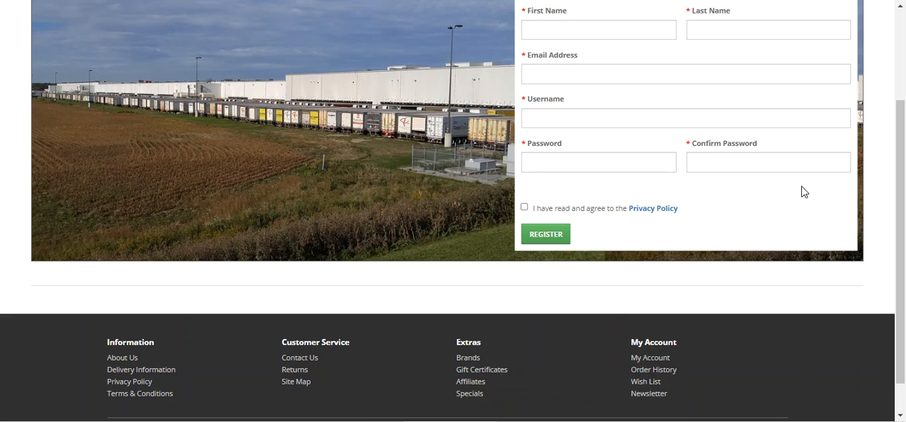
# Check the wholesaler registration page for the "Why Choose Us?" tab and its "Test demo data" description.
pyautogui.scroll(2, 371, 96)
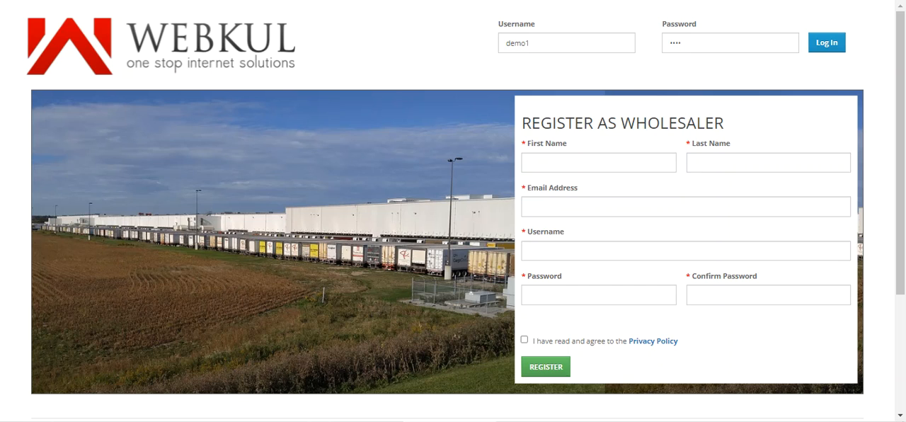
pyautogui.scroll(-2, 335, 119)
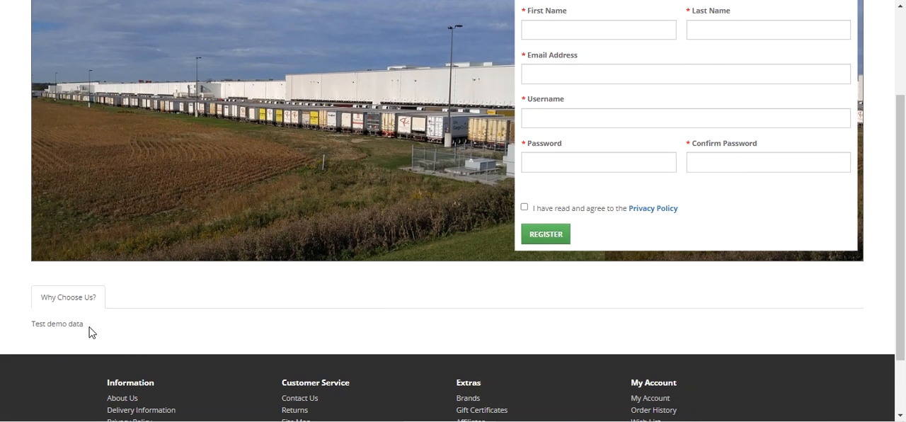
pyautogui.moveTo(41, 297); pyautogui.dragTo(89, 300)
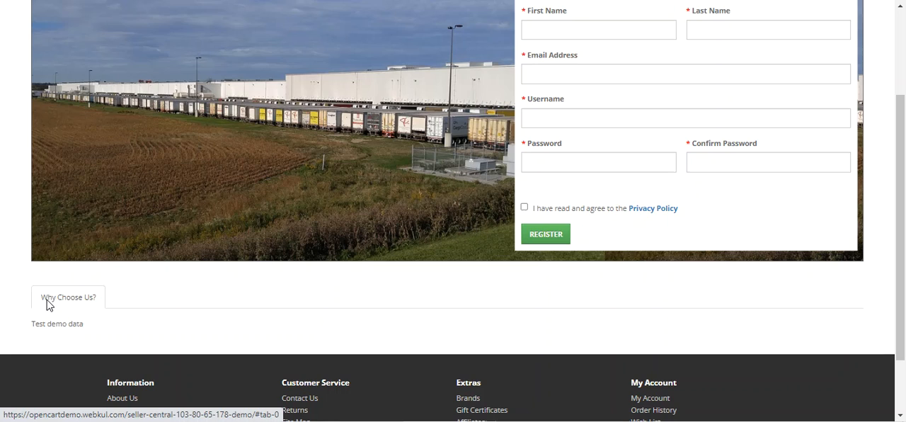
pyautogui.moveTo(39, 324); pyautogui.dragTo(82, 327)
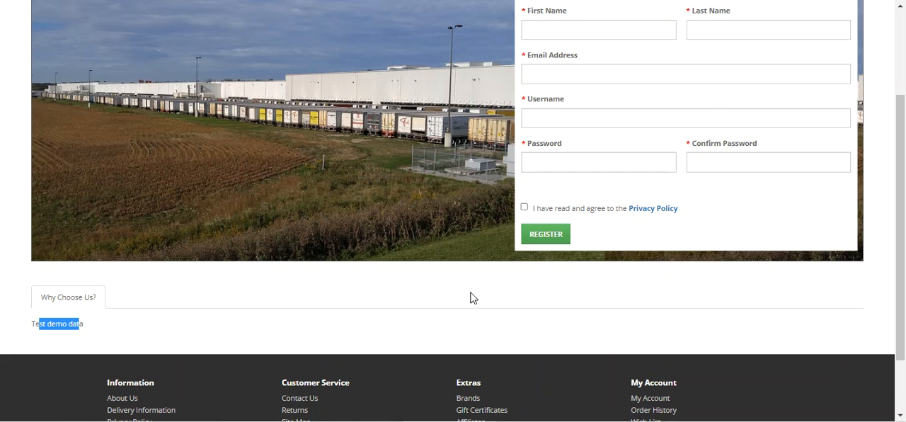
pyautogui.scroll(2, 473, 297)
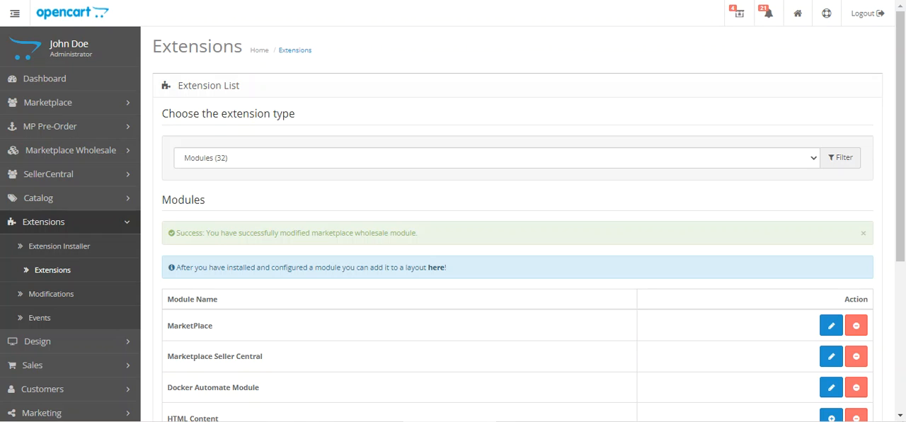
# Reopen the Marketplace Wholesale module for editing and view the tab entries in its Registration settings.
pyautogui.scroll(-3, 341, 245)
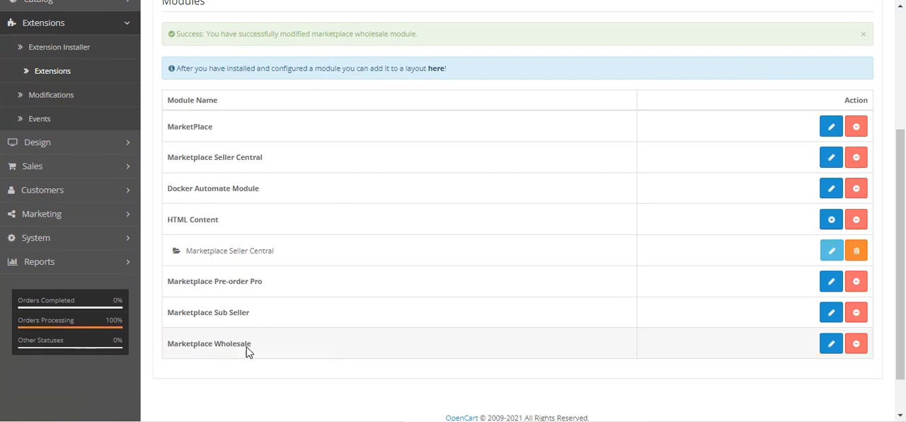
pyautogui.click(830, 344)
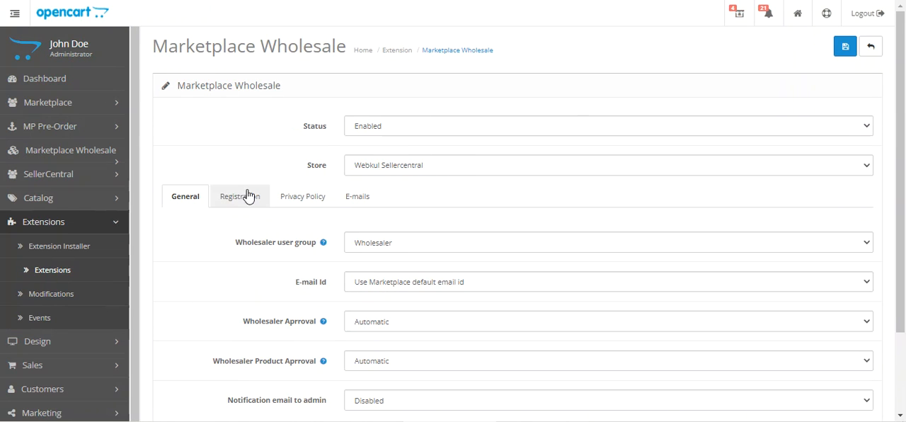
pyautogui.click(249, 201)
pyautogui.scroll(-3, 274, 286)
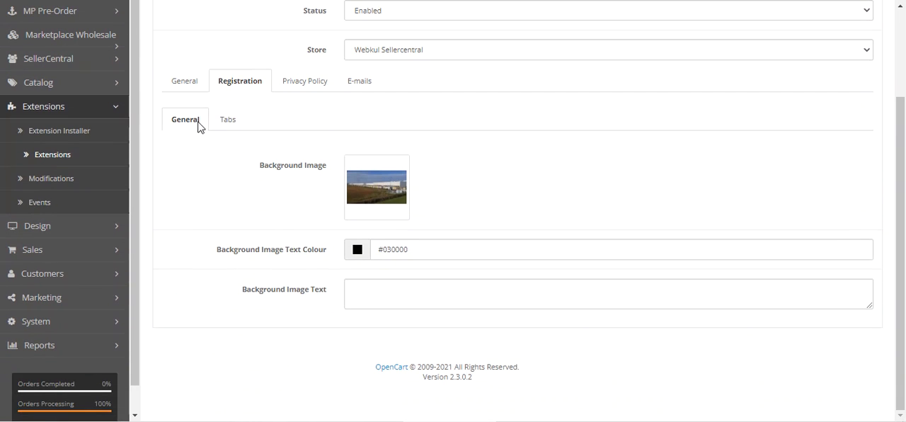
pyautogui.click(225, 127)
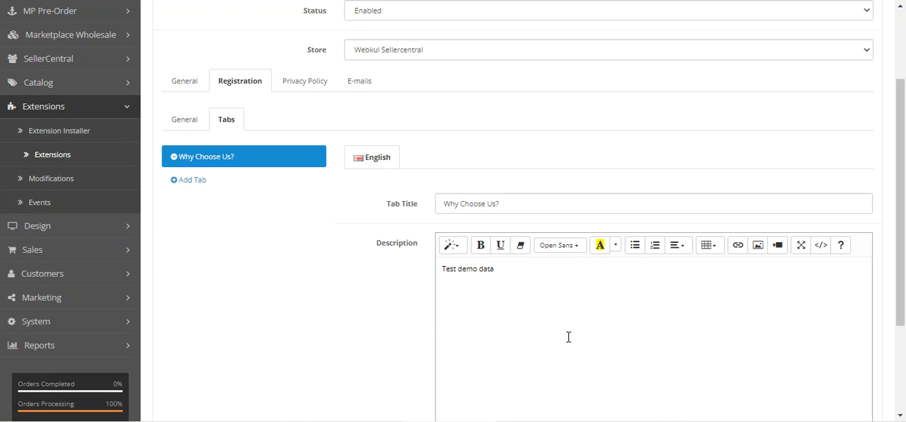
# Examine the Privacy Policy heading and description settings, comparing them with the privacy policy pop-up on the wholesaler registration page.
pyautogui.click(305, 82)
pyautogui.click(423, 231)
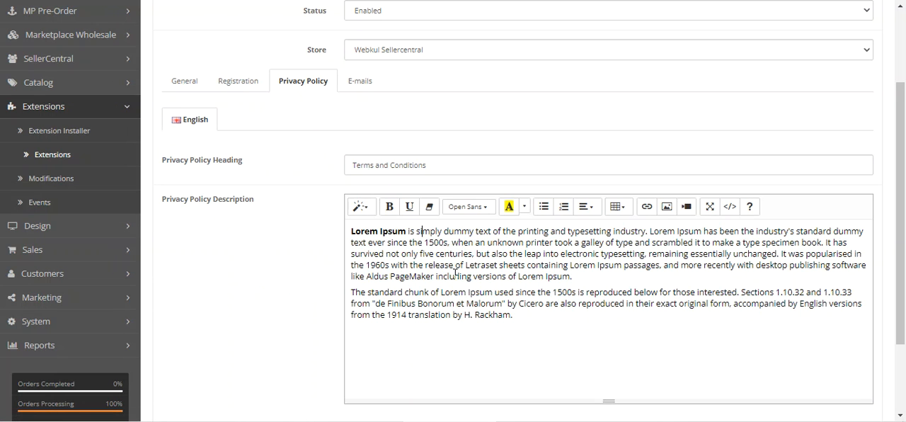
pyautogui.keyDown('shift'); pyautogui.click(524, 318); pyautogui.keyUp('shift')
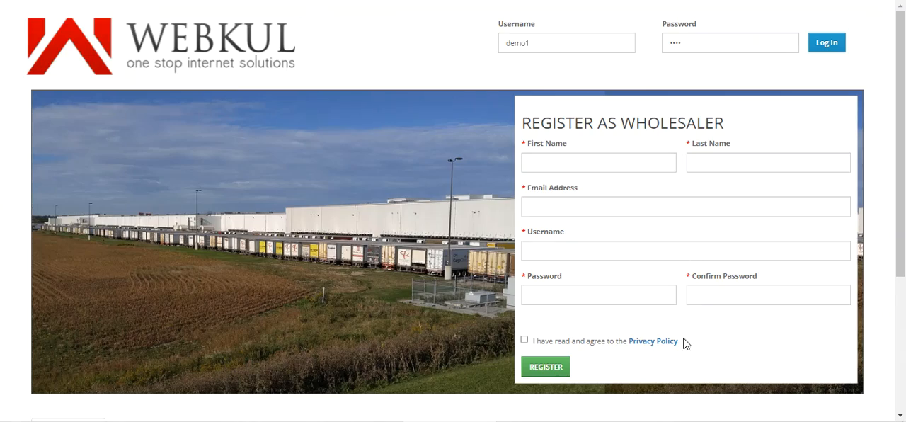
pyautogui.click(659, 342)
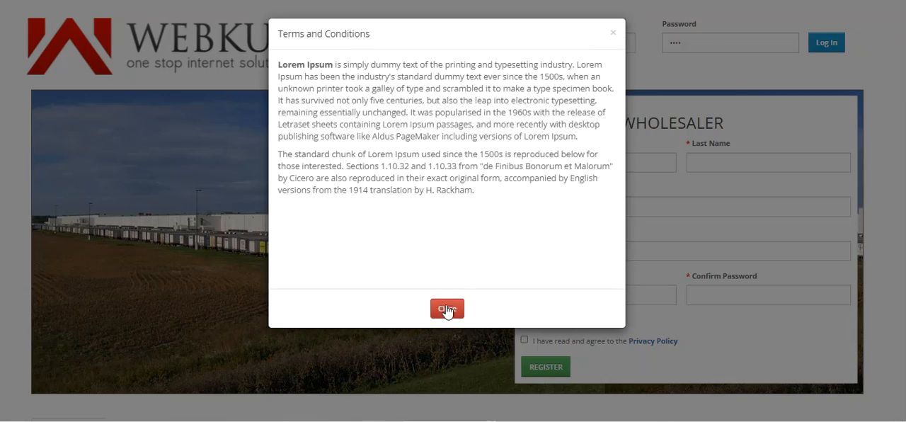
pyautogui.click(444, 364)
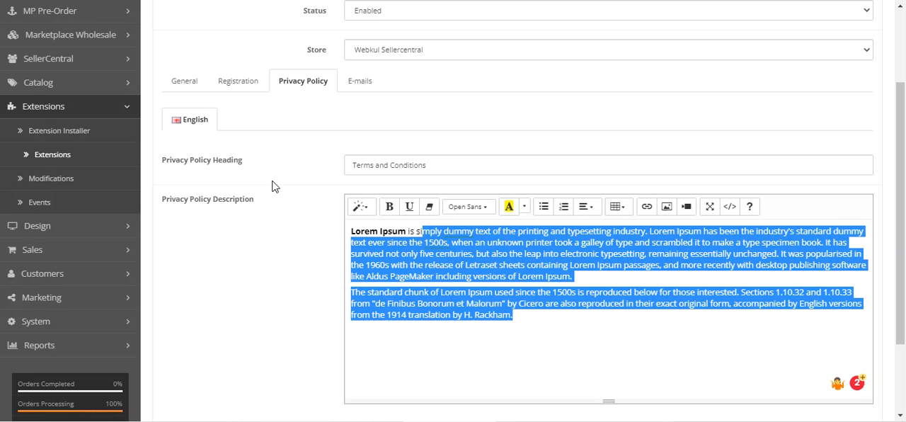
# Open the module's E-mails settings to review the mail templates assigned to each wholesale event.
pyautogui.click(358, 83)
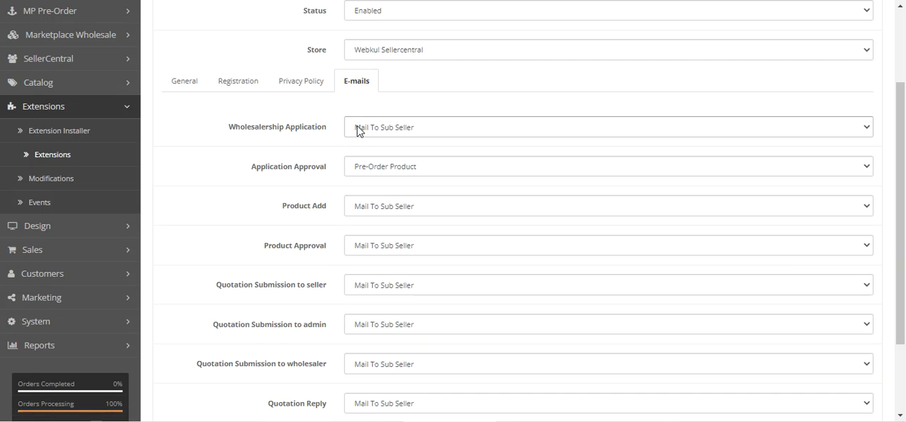